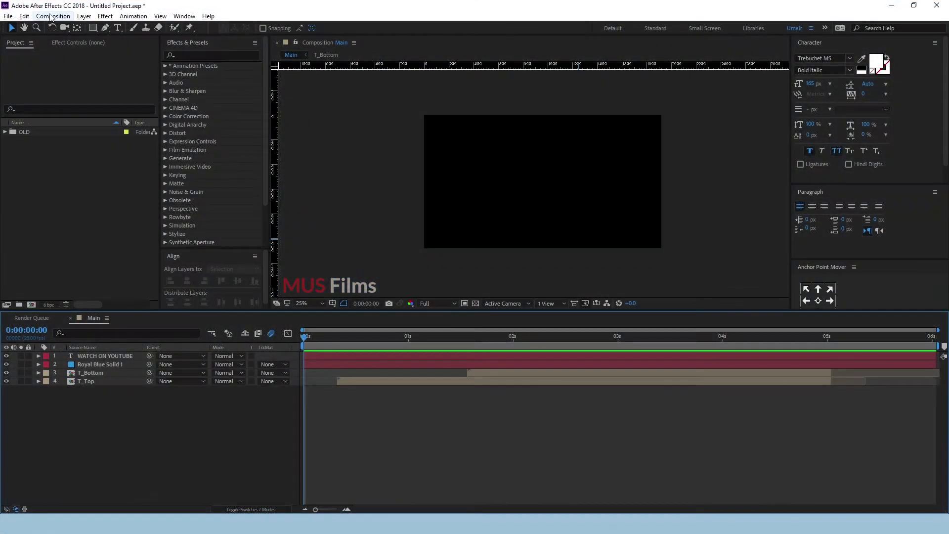
Create Comp 1 as a new 1920×1080, 25 fps, 10-second composition from the HDTV 1080 25 preset.
{"action": "left_click", "coordinate": [51, 17]}
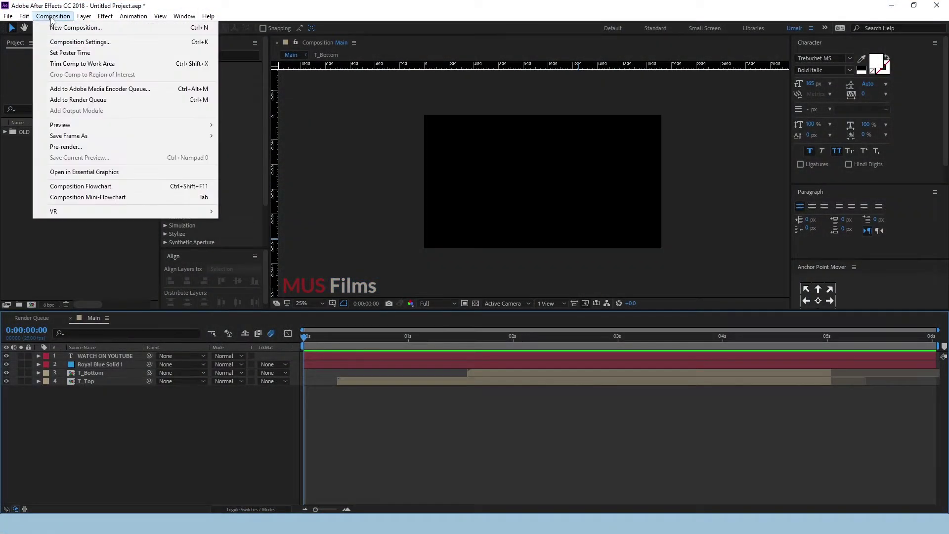
{"action": "left_click", "coordinate": [54, 26]}
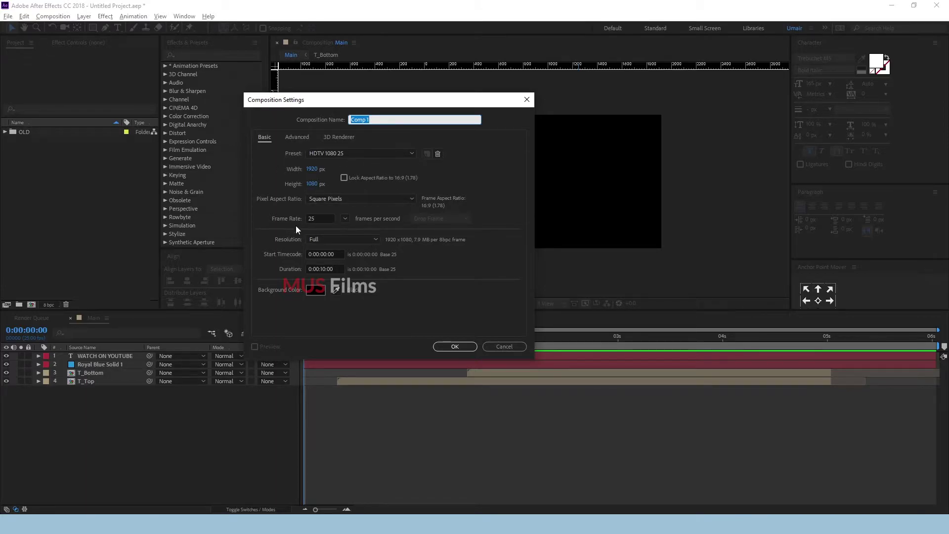
{"action": "left_click", "coordinate": [327, 218]}
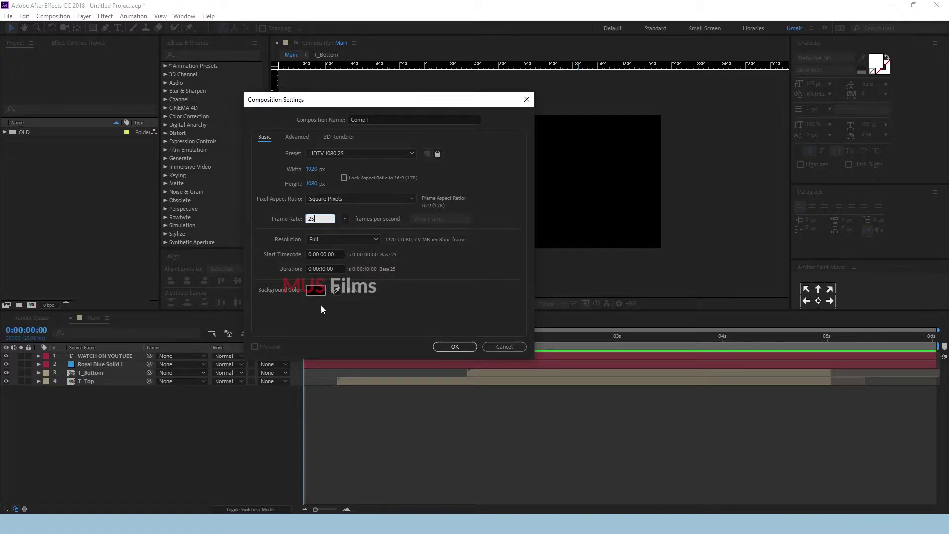
{"action": "left_click", "coordinate": [447, 347]}
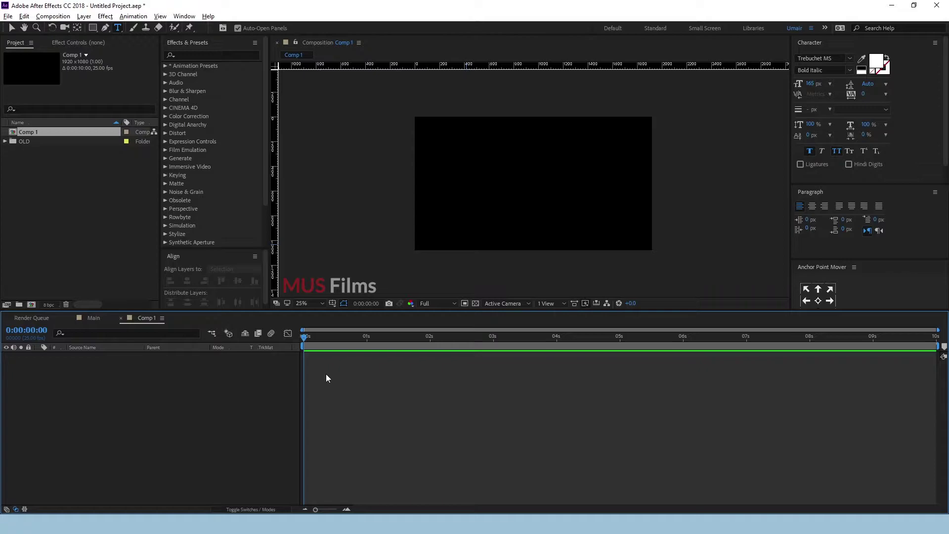
Type a HOW text layer in the upper part of the frame.
{"action": "key", "text": "v"}
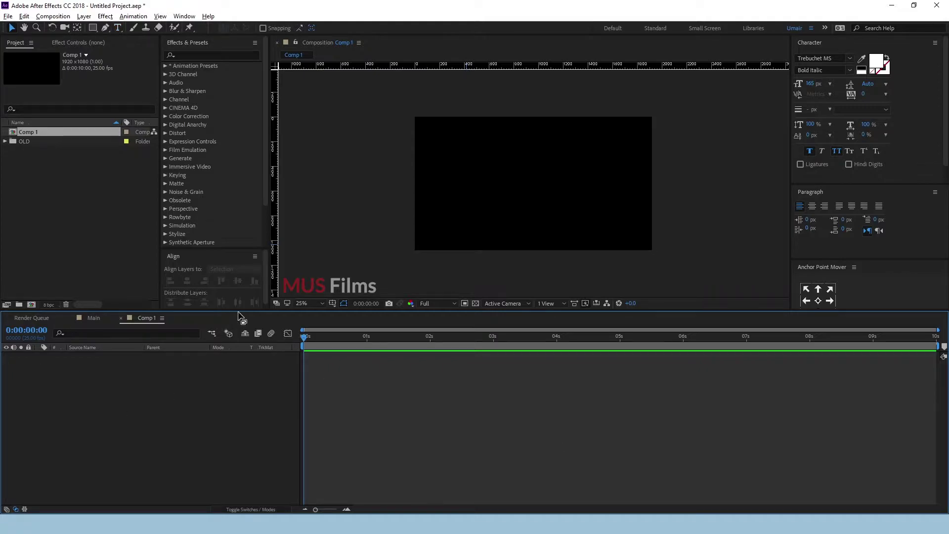
{"action": "left_click", "coordinate": [117, 27]}
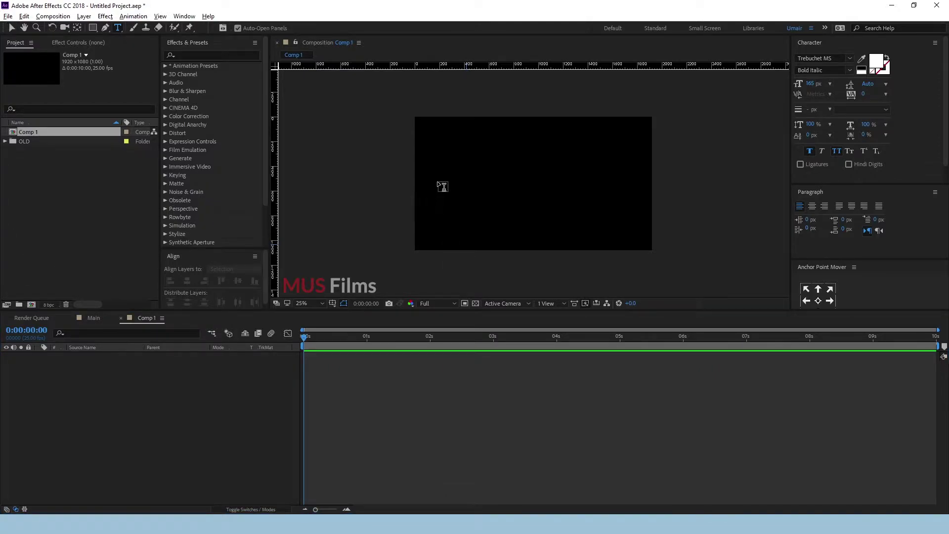
{"action": "left_click", "coordinate": [447, 168]}
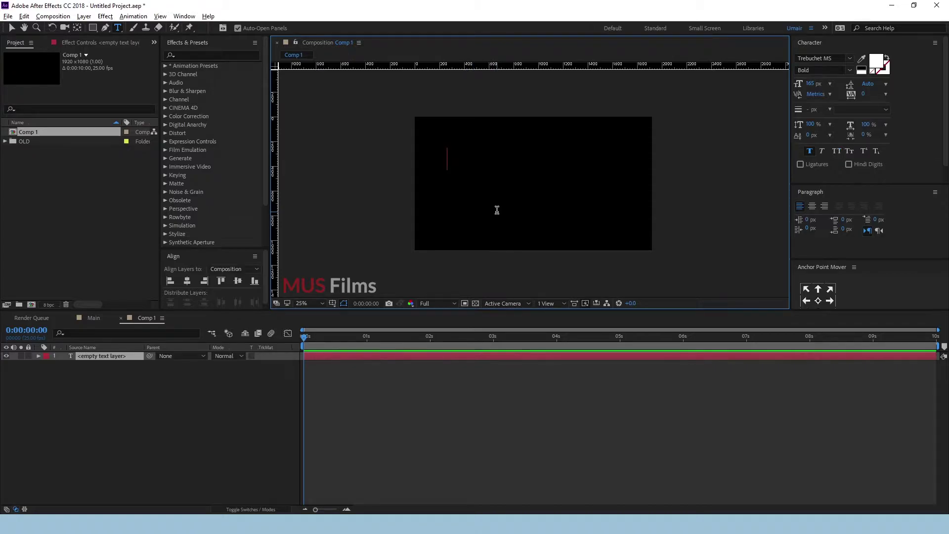
{"action": "type", "text": "HOW"}
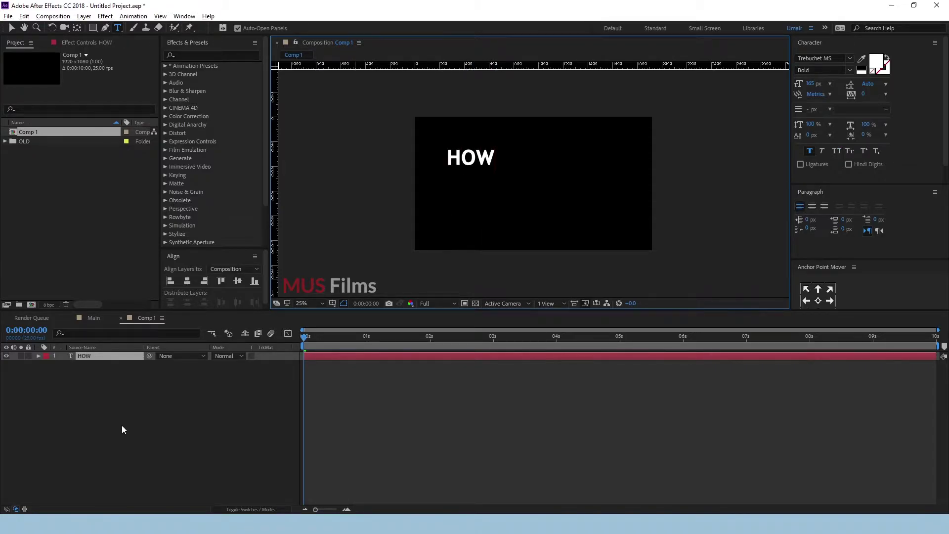
{"action": "left_click", "coordinate": [122, 425]}
Duplicate HOW, retype the copy as TO, and move it right of HOW.
{"action": "left_click", "coordinate": [88, 357]}
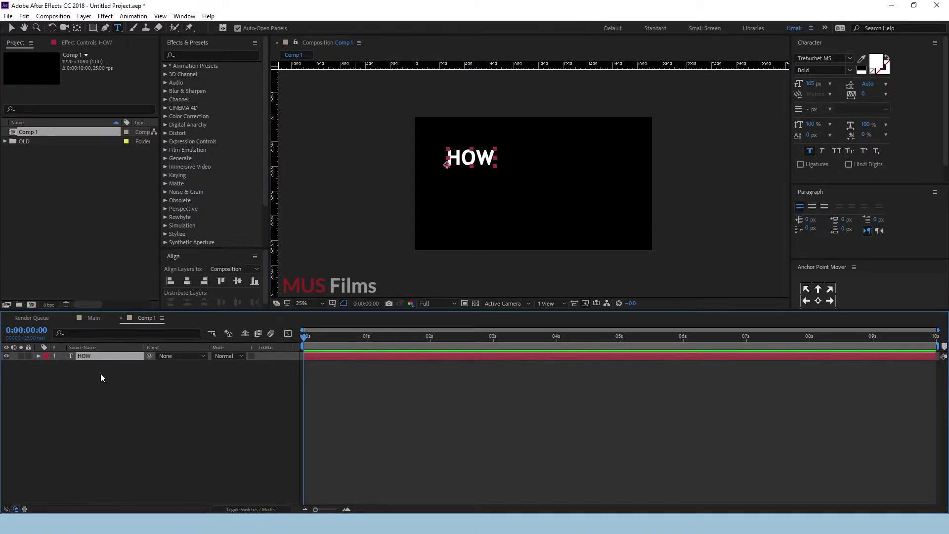
{"action": "key", "text": "ctrl+d"}
{"action": "double_click", "coordinate": [93, 357]}
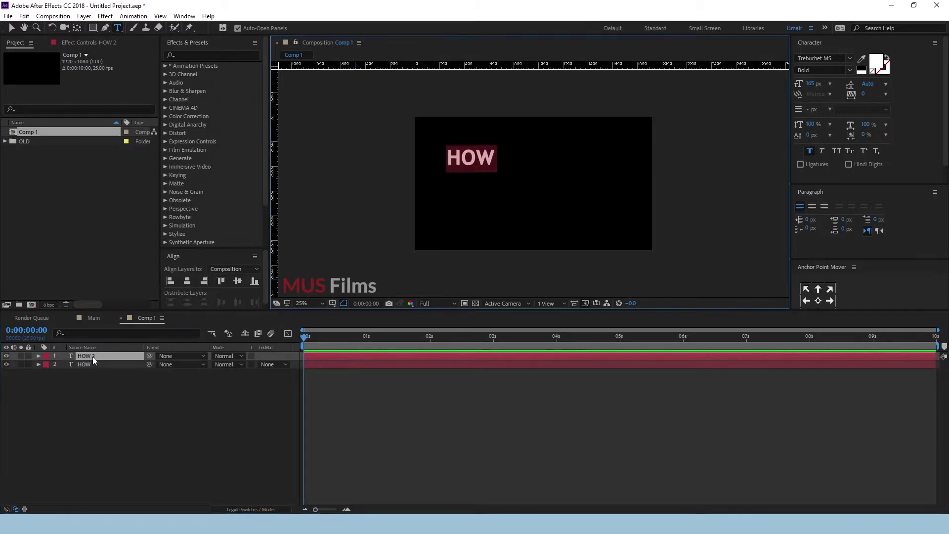
{"action": "type", "text": "TO"}
{"action": "left_click", "coordinate": [59, 420]}
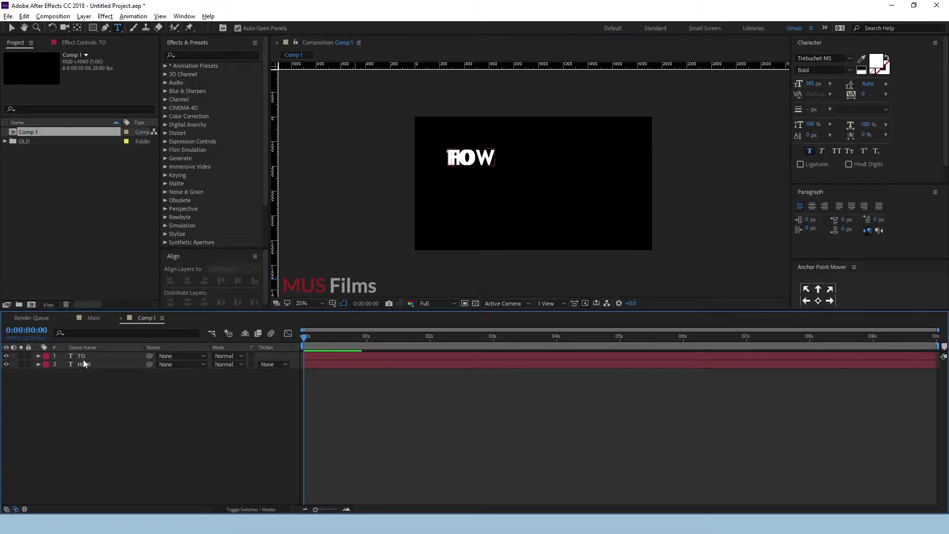
{"action": "left_click", "coordinate": [83, 358]}
{"action": "key", "text": "v"}
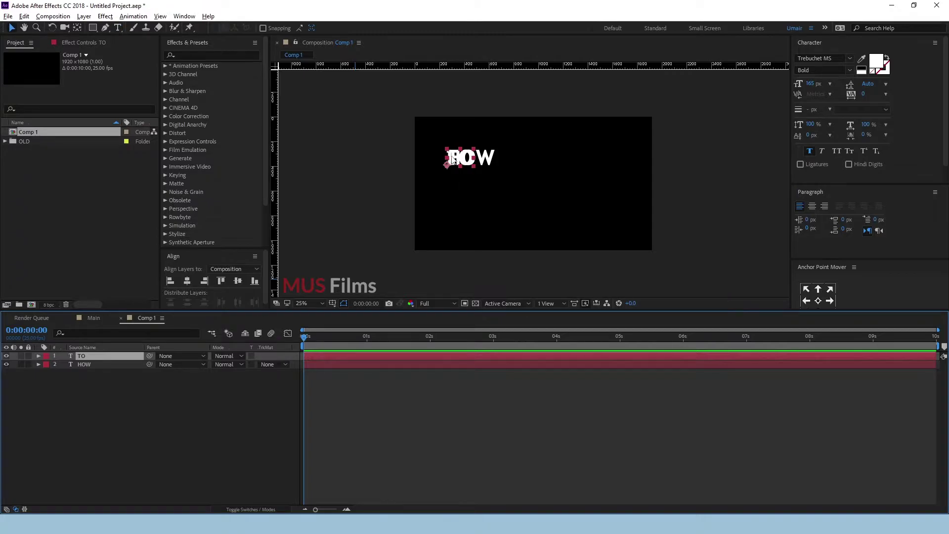
{"action": "left_click_drag", "start_coordinate": [457, 158], "coordinate": [505, 158]}
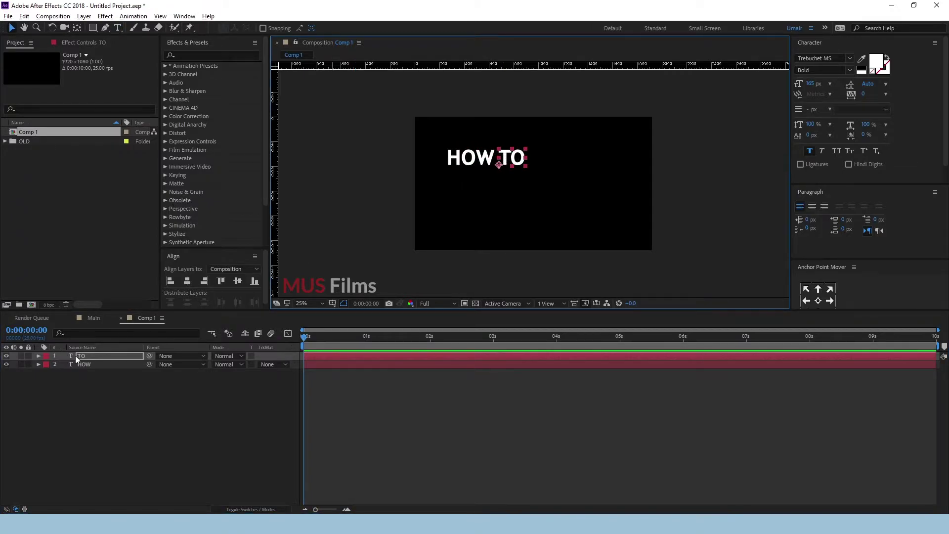
Duplicate again as CREATE after TO, then shift all three words down and right together.
{"action": "key", "text": "ctrl+d"}
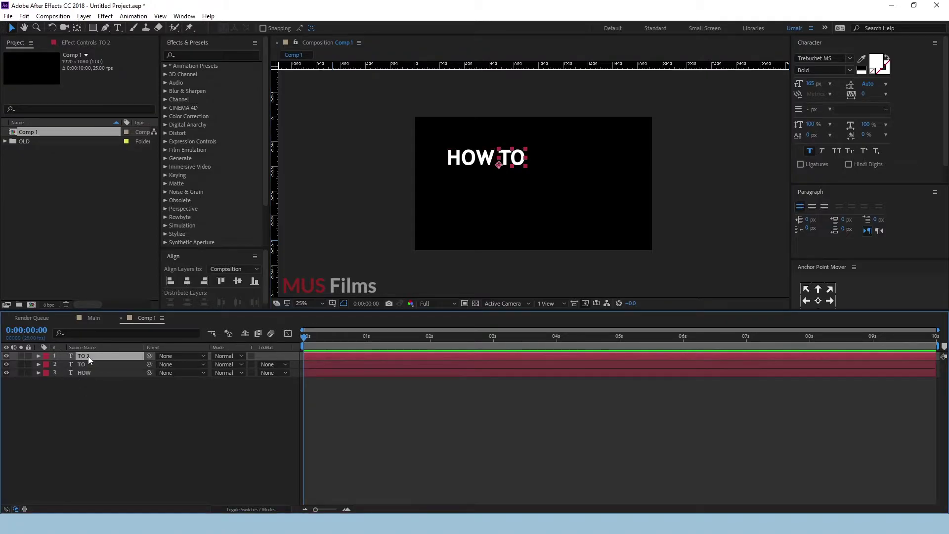
{"action": "double_click", "coordinate": [88, 356]}
{"action": "type", "text": "CREATE"}
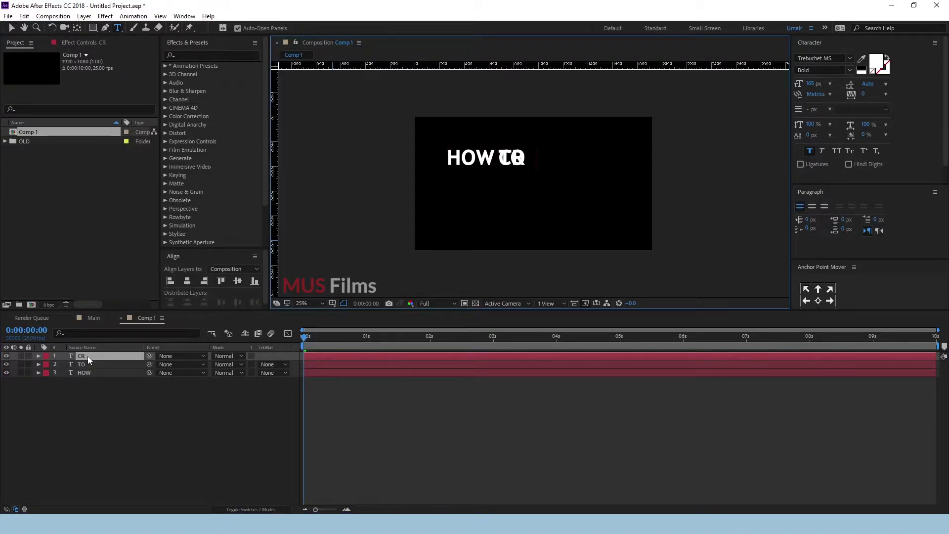
{"action": "left_click", "coordinate": [71, 428]}
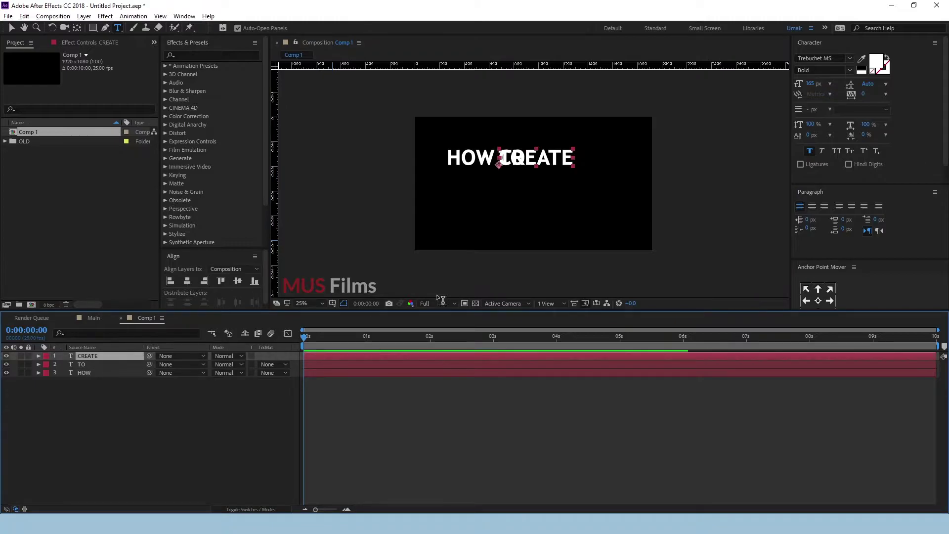
{"action": "key", "text": "v"}
{"action": "left_click", "coordinate": [517, 164]}
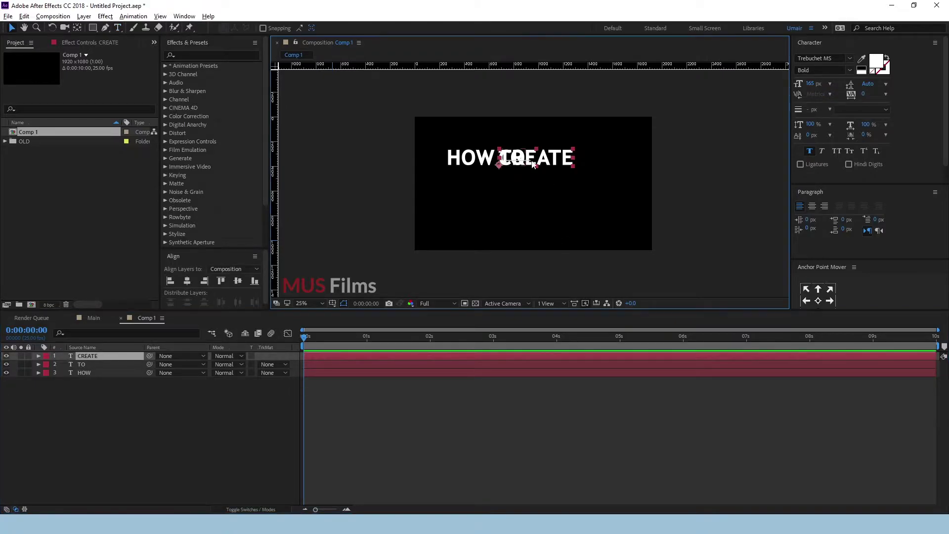
{"action": "left_click_drag", "start_coordinate": [555, 162], "coordinate": [589, 160]}
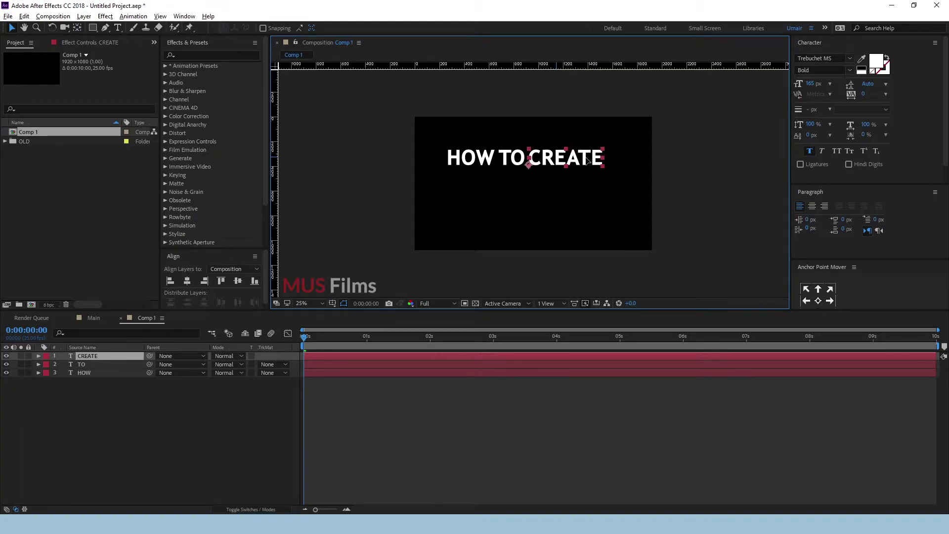
{"action": "key", "text": "ctrl+a"}
{"action": "left_click_drag", "start_coordinate": [480, 159], "coordinate": [487, 167]}
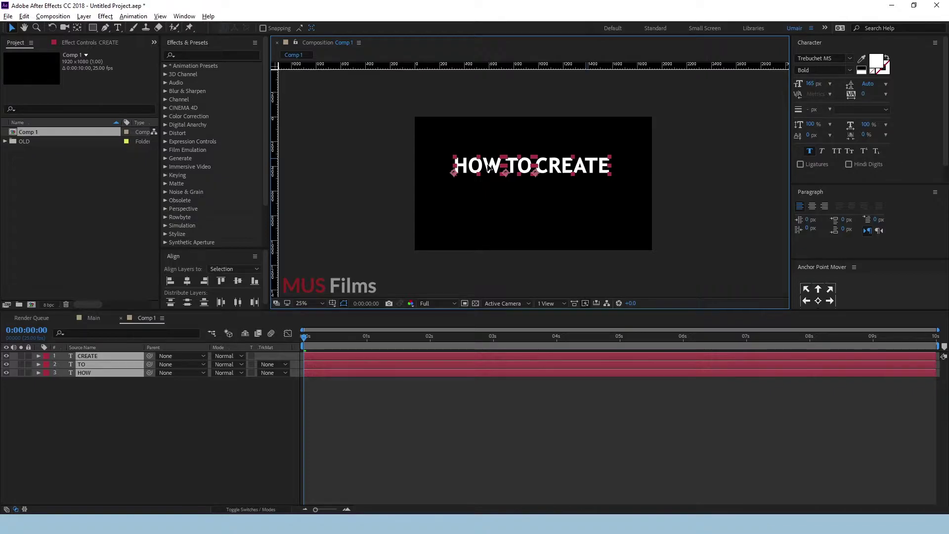
Create the THIS and TITLE text layers as a second line below HOW TO CREATE.
{"action": "left_click", "coordinate": [71, 473]}
{"action": "key", "text": "ctrl+alt+shift+t"}
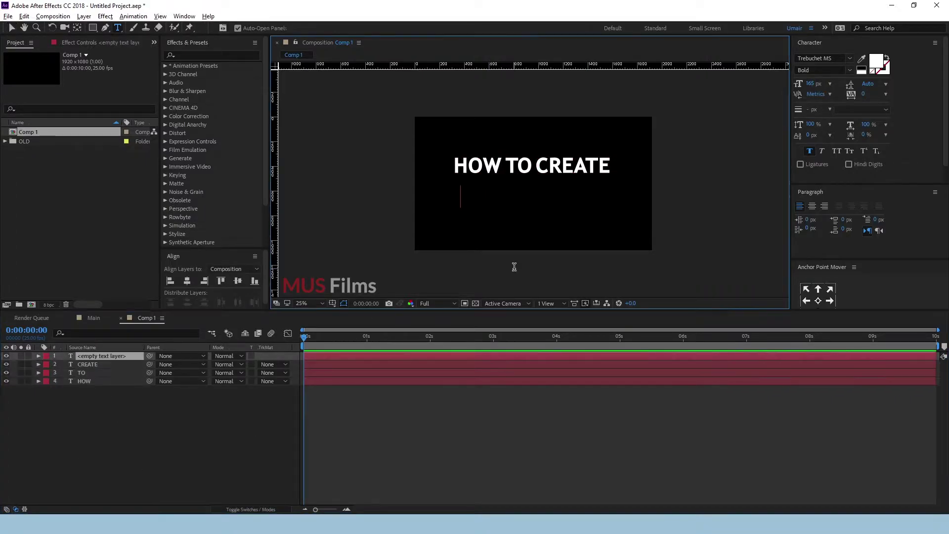
{"action": "type", "text": "THAT"}
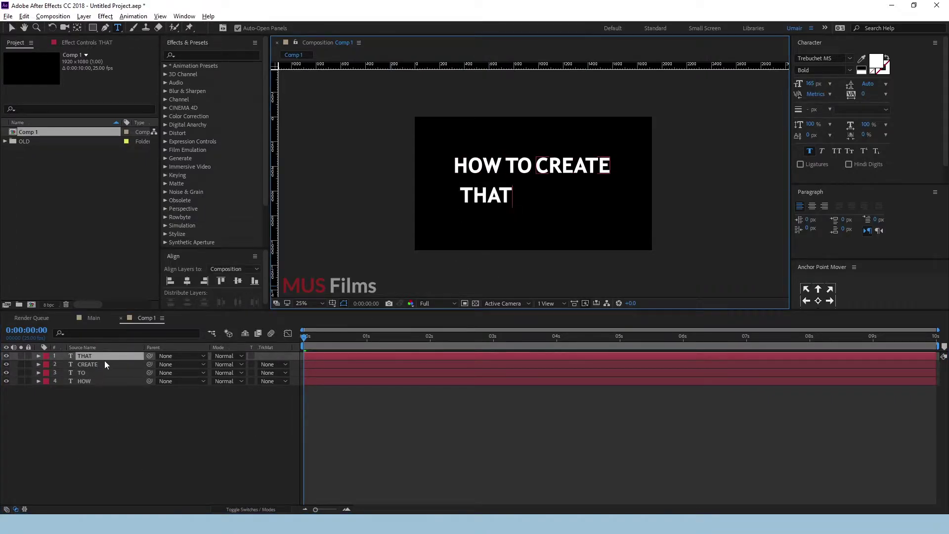
{"action": "left_click_drag", "start_coordinate": [502, 201], "coordinate": [559, 210]}
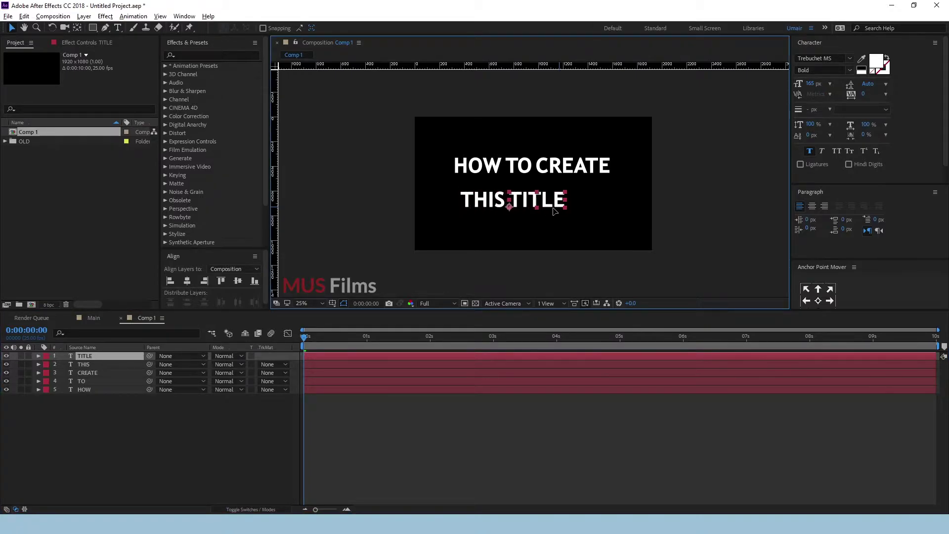
Centre THIS TITLE under the first line with a drag and small nudges.
{"action": "left_click", "coordinate": [84, 365], "text": "ctrl"}
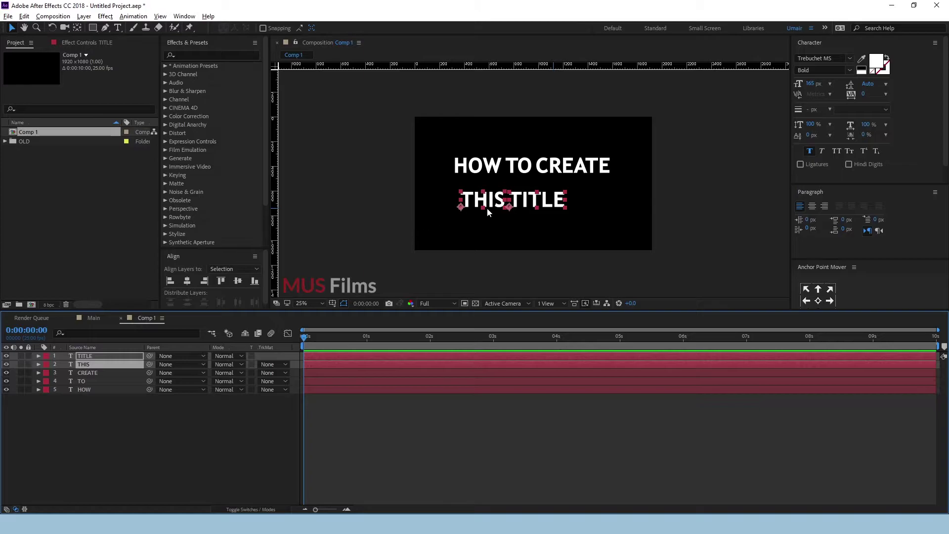
{"action": "left_click_drag", "start_coordinate": [488, 208], "coordinate": [501, 206]}
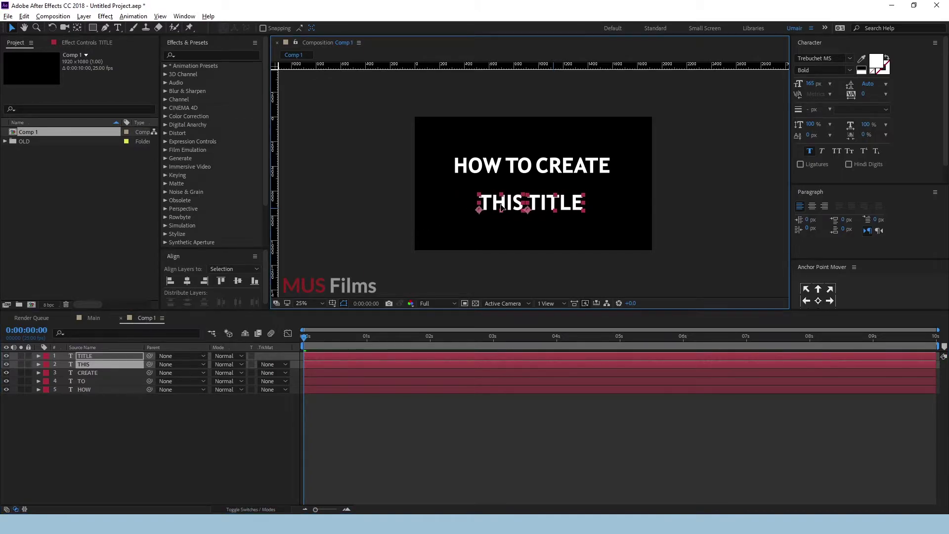
{"action": "key", "text": "Right"}
{"action": "key", "text": "Right"}
{"action": "key", "text": "Right"}
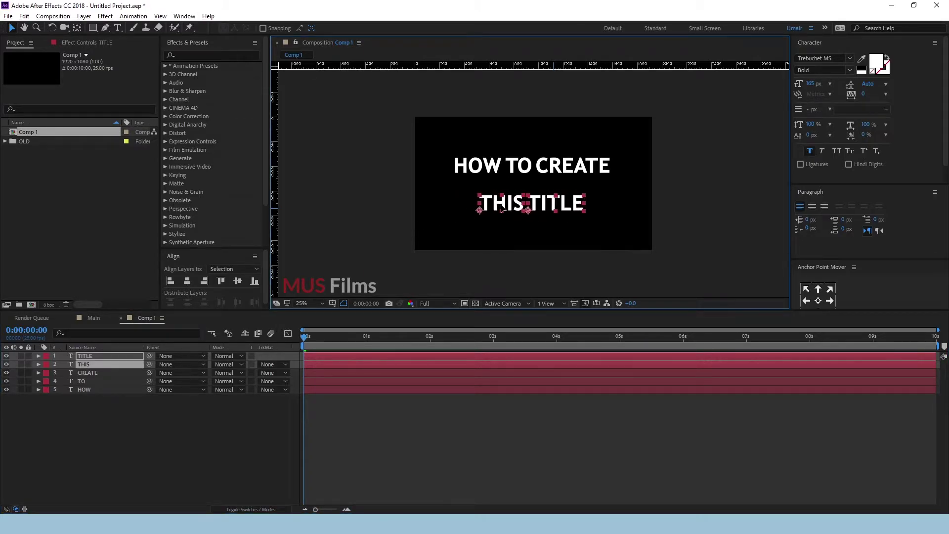
{"action": "left_click_drag", "start_coordinate": [502, 208], "coordinate": [504, 208]}
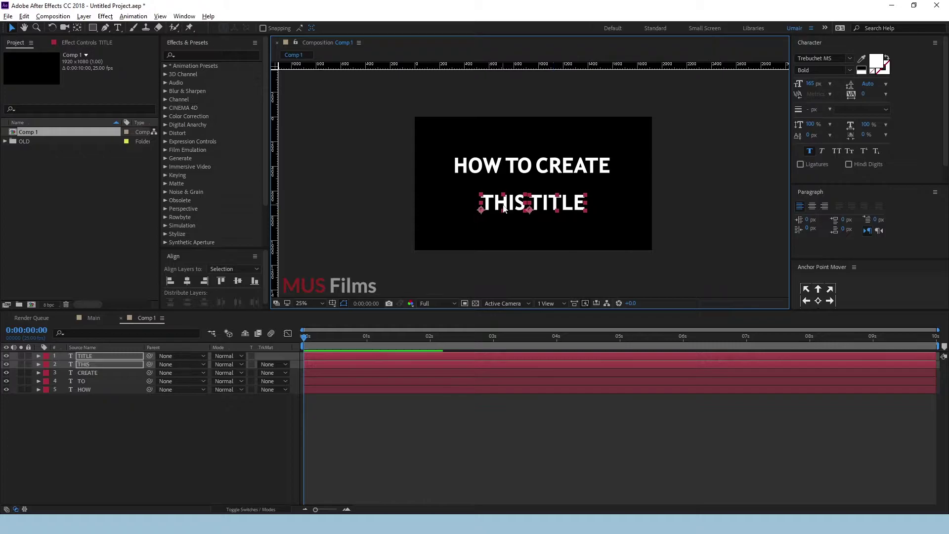
{"action": "left_click", "coordinate": [428, 451]}
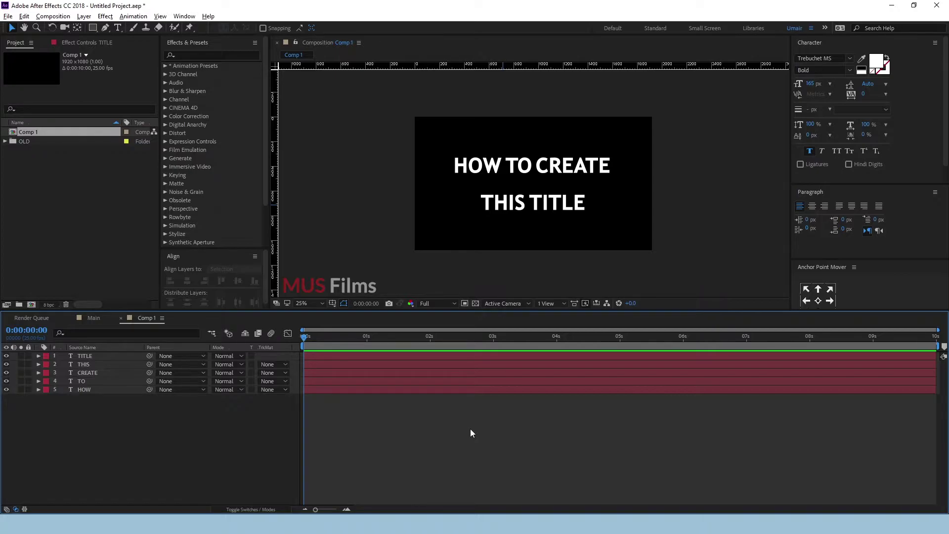
Add a 2000×20 px royal blue solid as a thin line between the two title lines.
{"action": "key", "text": "ctrl+y"}
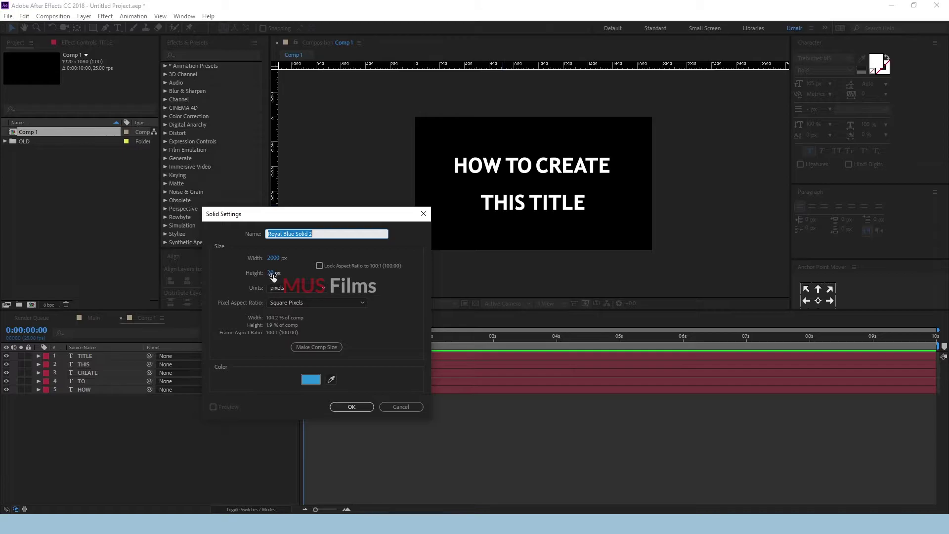
{"action": "left_click", "coordinate": [351, 406]}
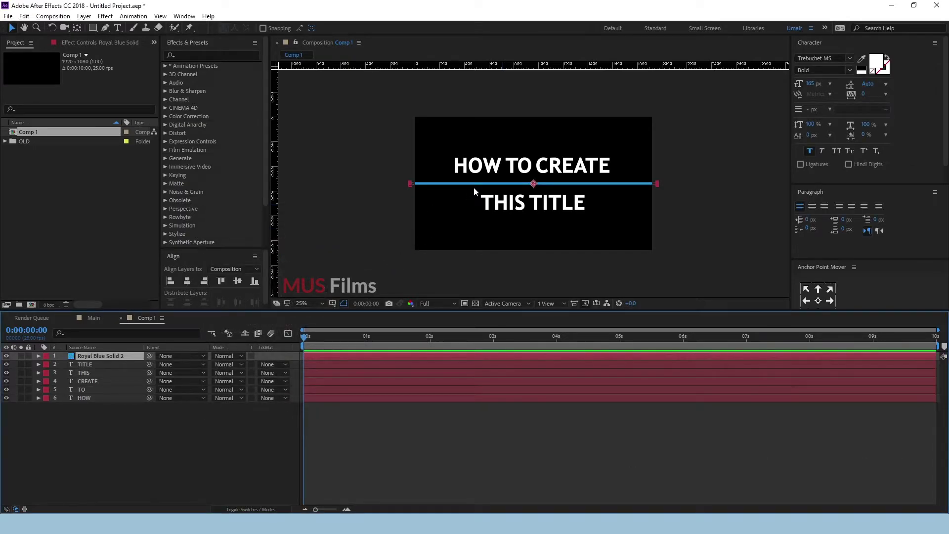
{"action": "left_click", "coordinate": [83, 407]}
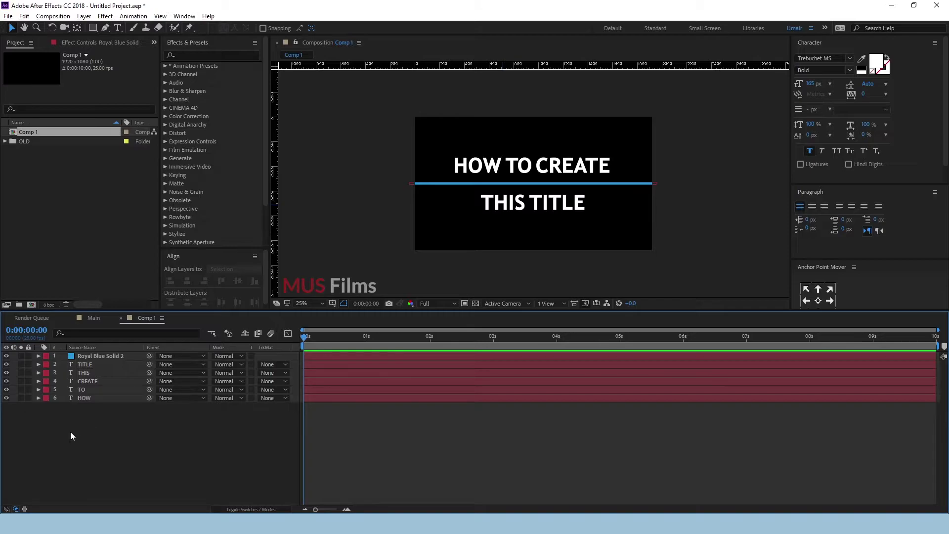
{"action": "left_click_drag", "start_coordinate": [84, 420], "coordinate": [90, 381]}
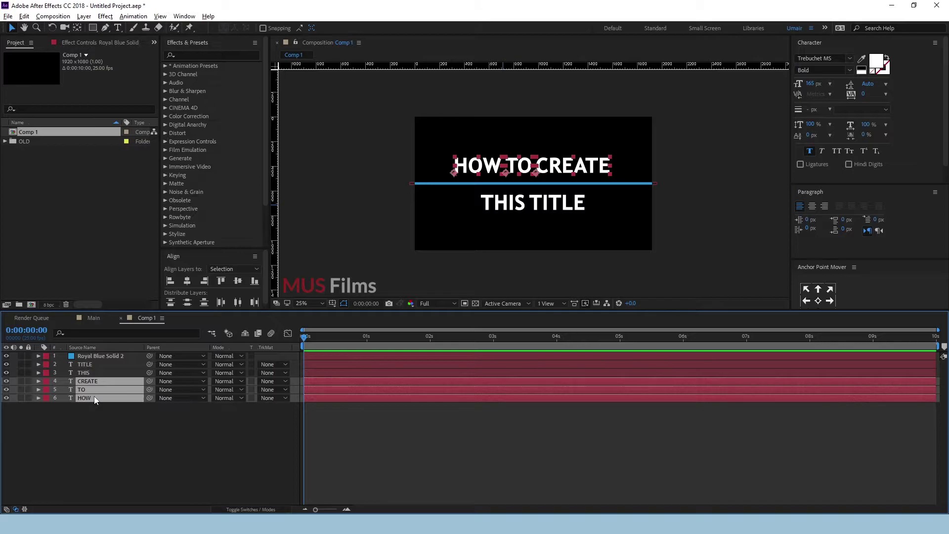
Pre-compose the HOW, TO and CREATE layers into a comp named T_Top.
{"action": "key", "text": "ctrl+shift+c"}
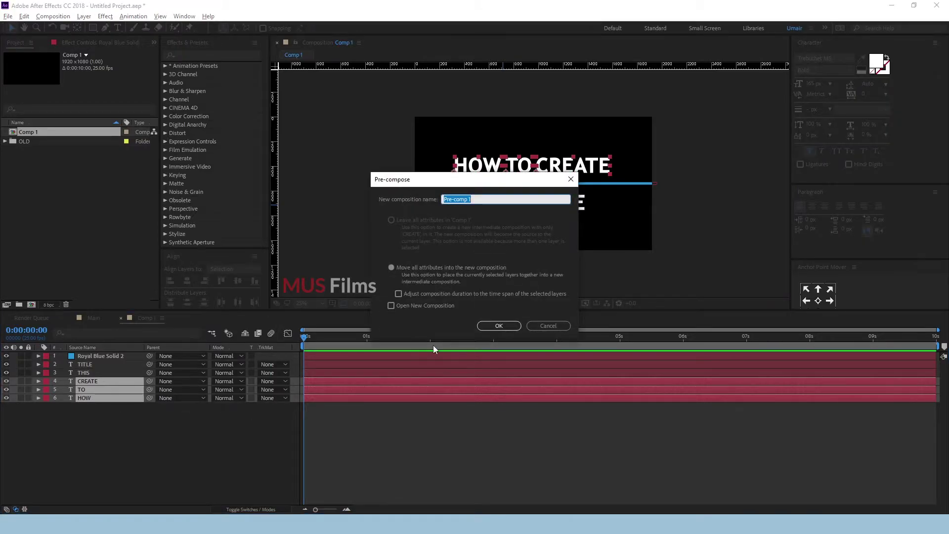
{"action": "type", "text": "T_"}
{"action": "type", "text": "Top"}
{"action": "left_click", "coordinate": [499, 326]}
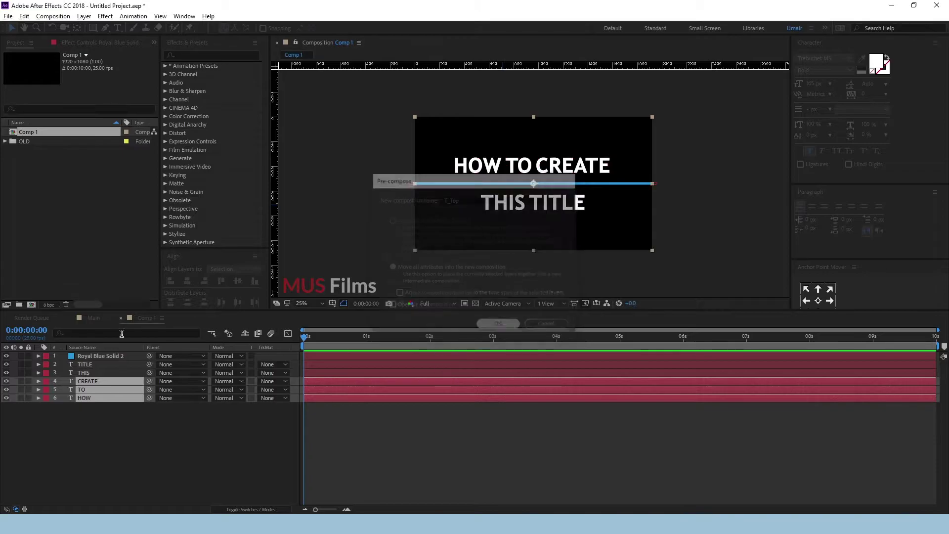
Pre-compose TITLE and THIS into T_Bottom, then open T_Top for editing.
{"action": "left_click", "coordinate": [81, 365]}
{"action": "left_click", "coordinate": [84, 373], "text": "shift"}
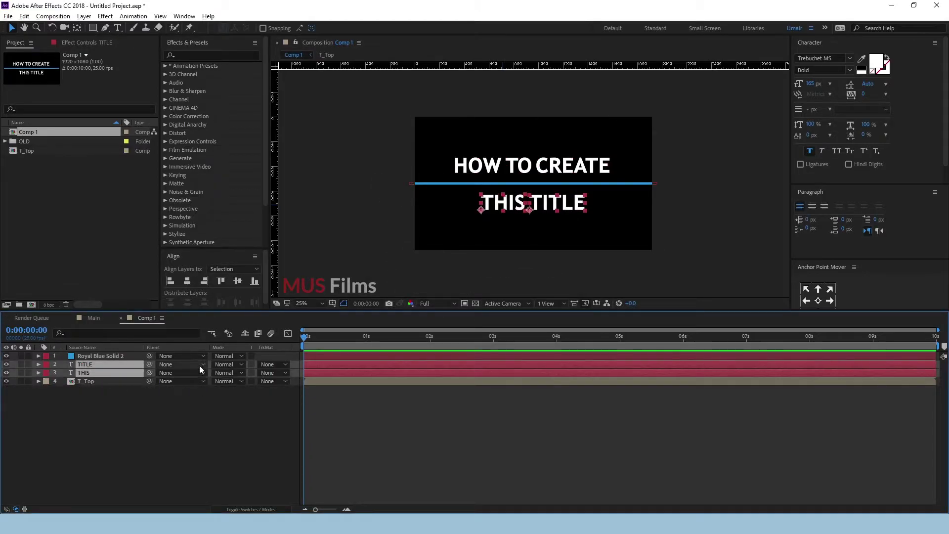
{"action": "key", "text": "ctrl+shift+c"}
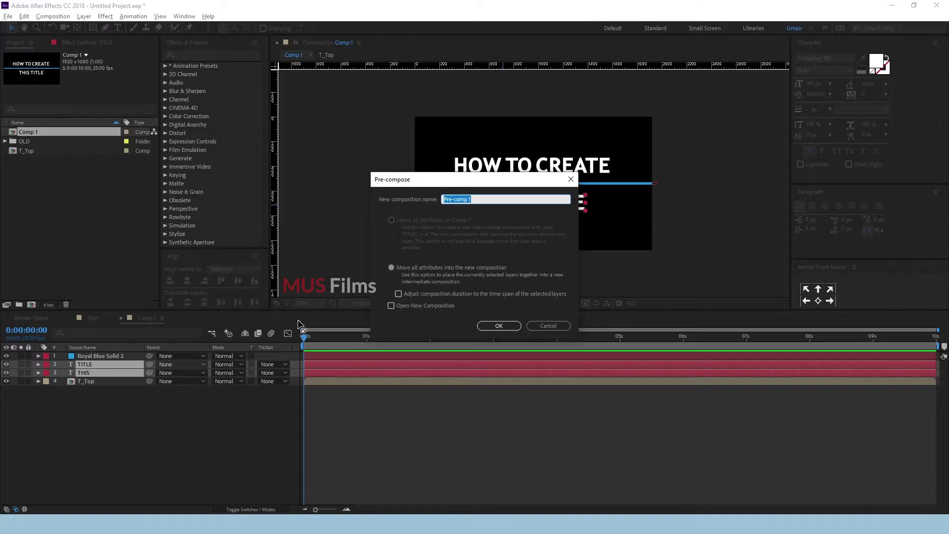
{"action": "type", "text": "T_Bott"}
{"action": "type", "text": "om"}
{"action": "key", "text": "Return"}
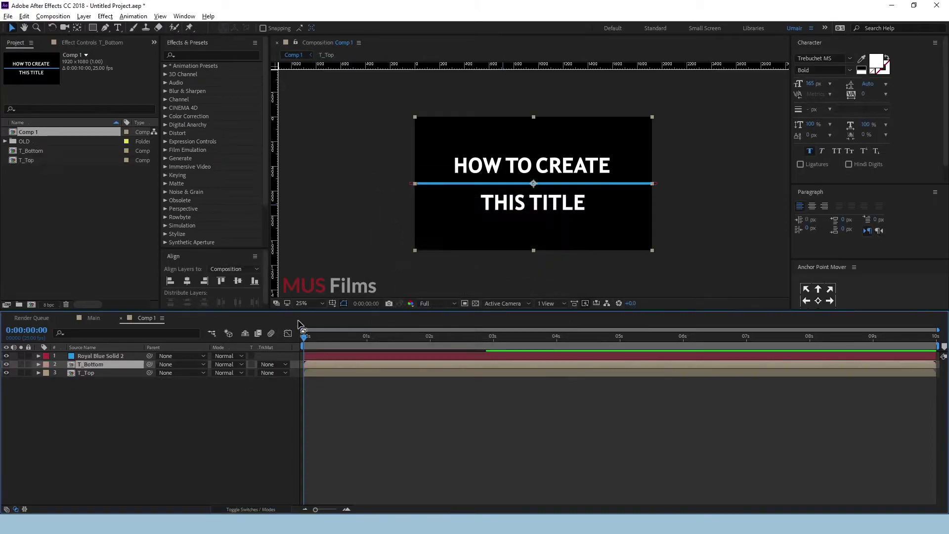
{"action": "left_click", "coordinate": [77, 374]}
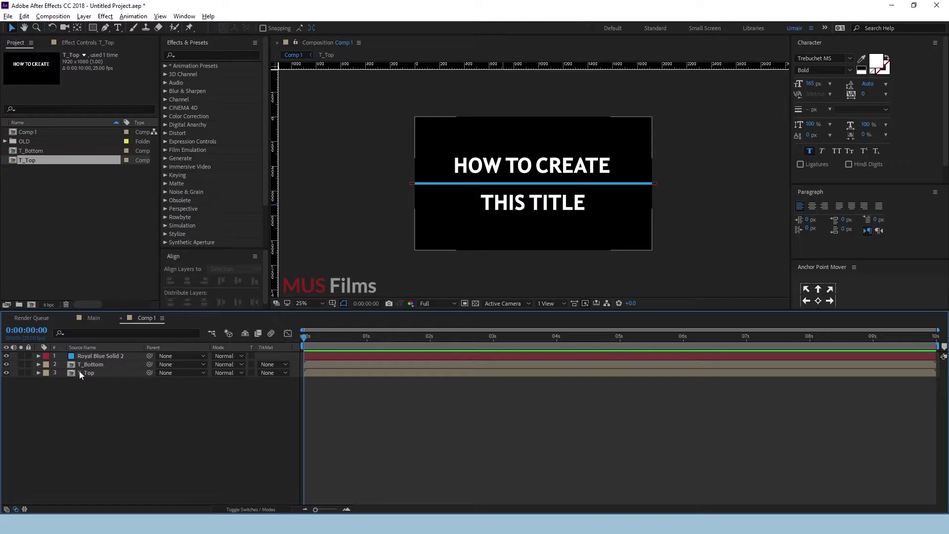
{"action": "double_click", "coordinate": [80, 372]}
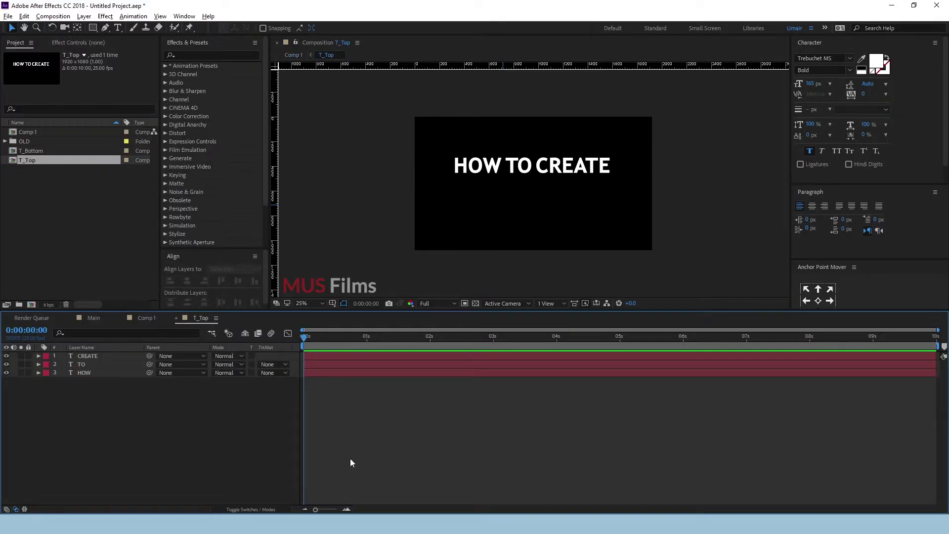
Crop T_Top to a region of interest fitted around HOW TO CREATE, giving 1386×176.
{"action": "left_click", "coordinate": [465, 304]}
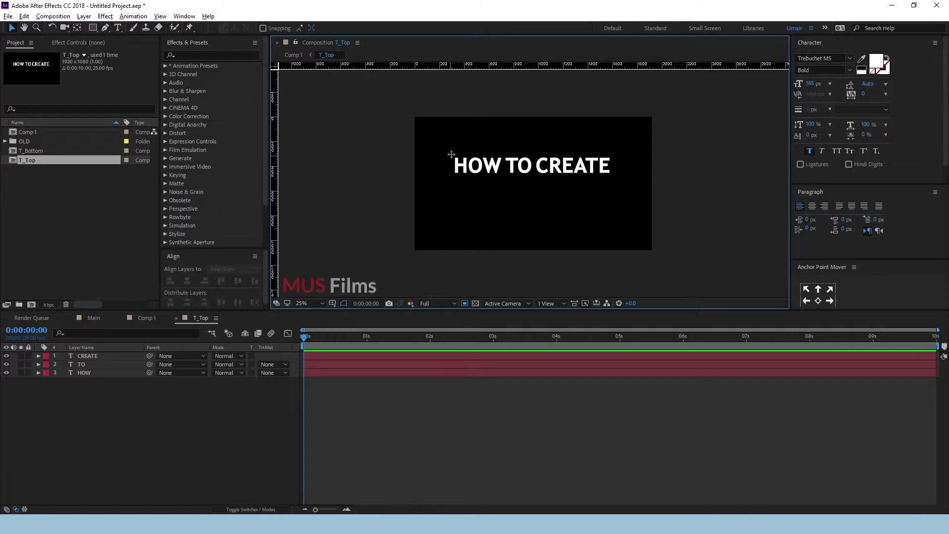
{"action": "left_click_drag", "start_coordinate": [451, 154], "coordinate": [615, 176]}
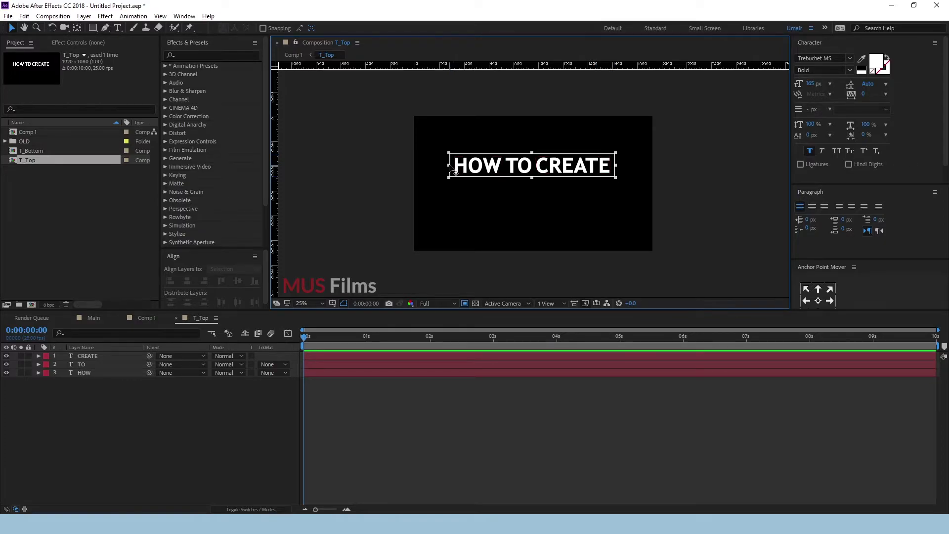
{"action": "left_click_drag", "start_coordinate": [449, 167], "coordinate": [451, 168]}
{"action": "left_click", "coordinate": [61, 18]}
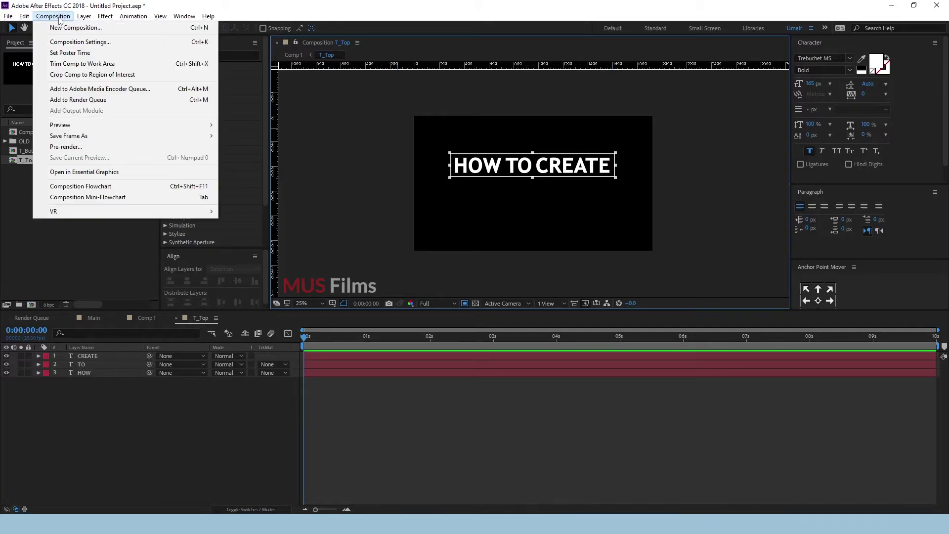
{"action": "left_click", "coordinate": [54, 76]}
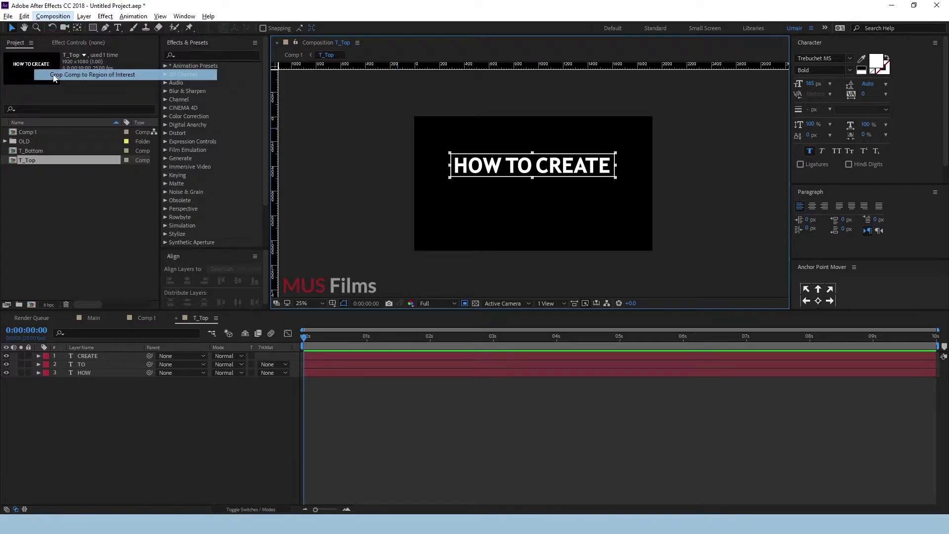
{"action": "key", "text": "period"}
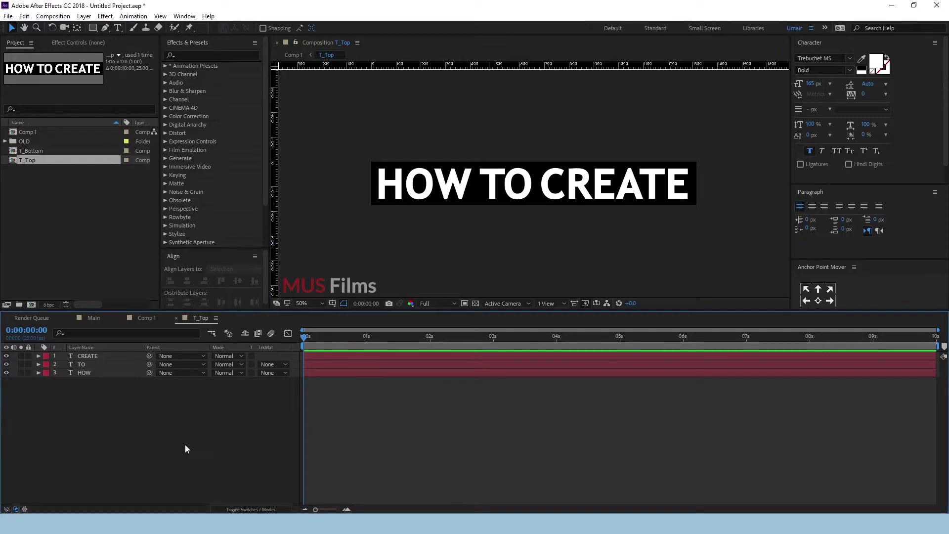
Keyframe Position so HOW, TO and CREATE rise from y 326 to 148 by frame 8.
{"action": "mouse_move", "coordinate": [172, 438]}
{"action": "left_mouse_down"}
{"action": "mouse_move", "coordinate": [75, 351]}
{"action": "mouse_move", "coordinate": [68, 372]}
{"action": "left_mouse_up"}
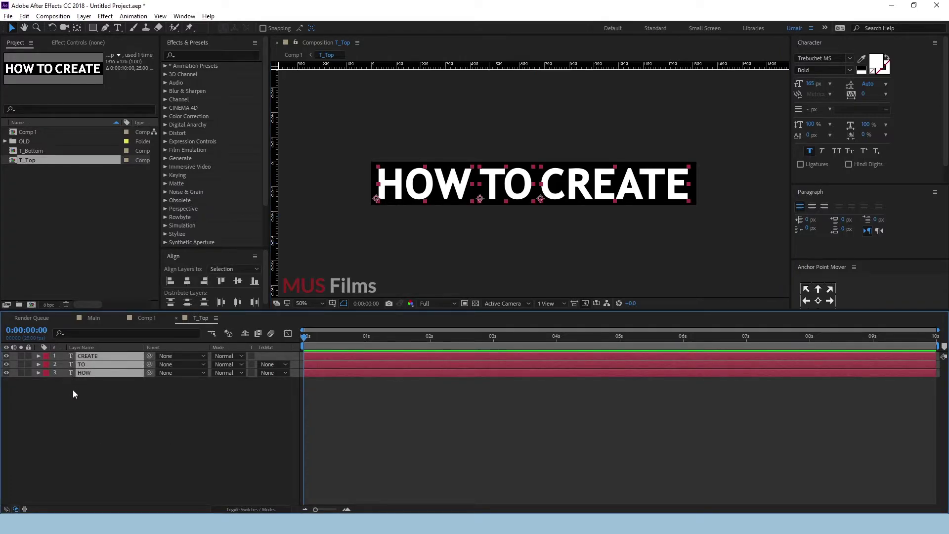
{"action": "key", "text": "p"}
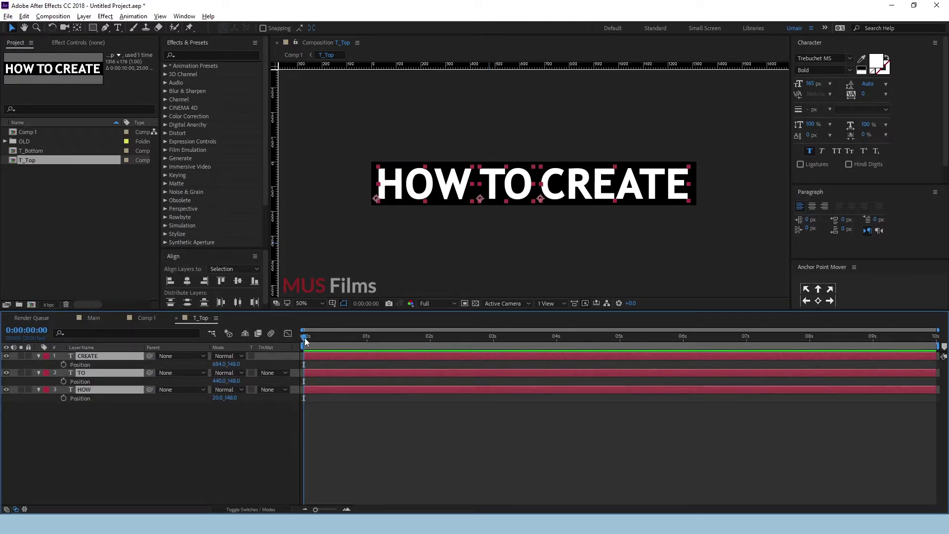
{"action": "left_click_drag", "start_coordinate": [305, 337], "coordinate": [325, 344]}
{"action": "left_click", "coordinate": [64, 398]}
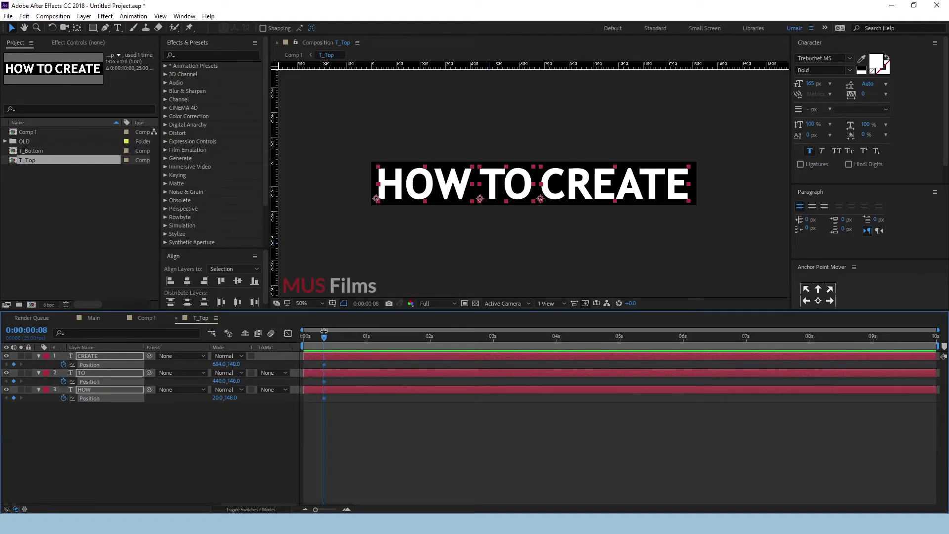
{"action": "key", "text": "Home"}
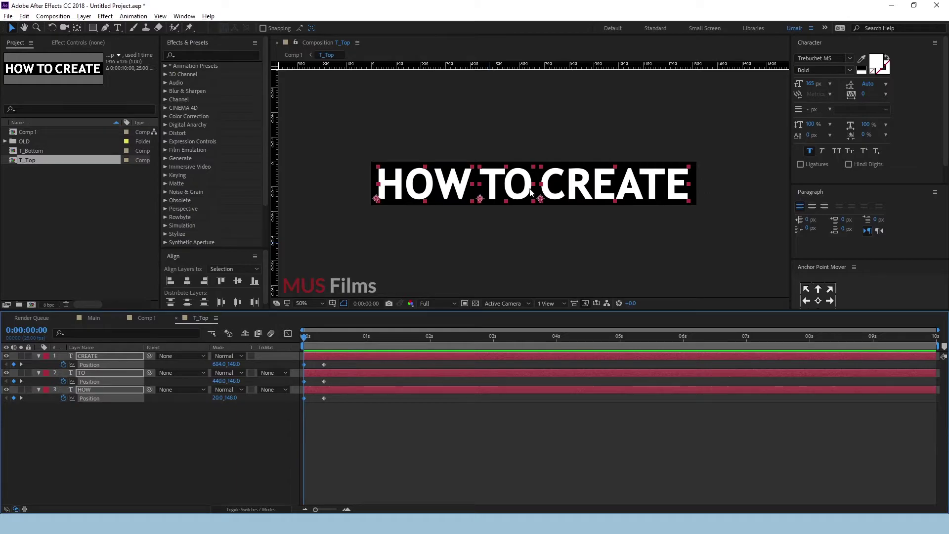
{"action": "left_click_drag", "start_coordinate": [532, 192], "coordinate": [531, 236]}
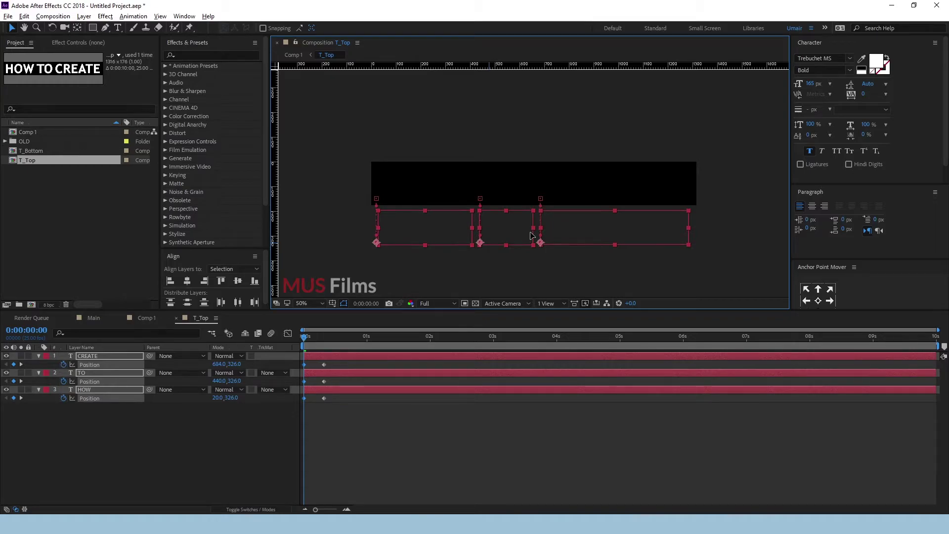
{"action": "key", "text": "space"}
{"action": "key", "text": "space"}
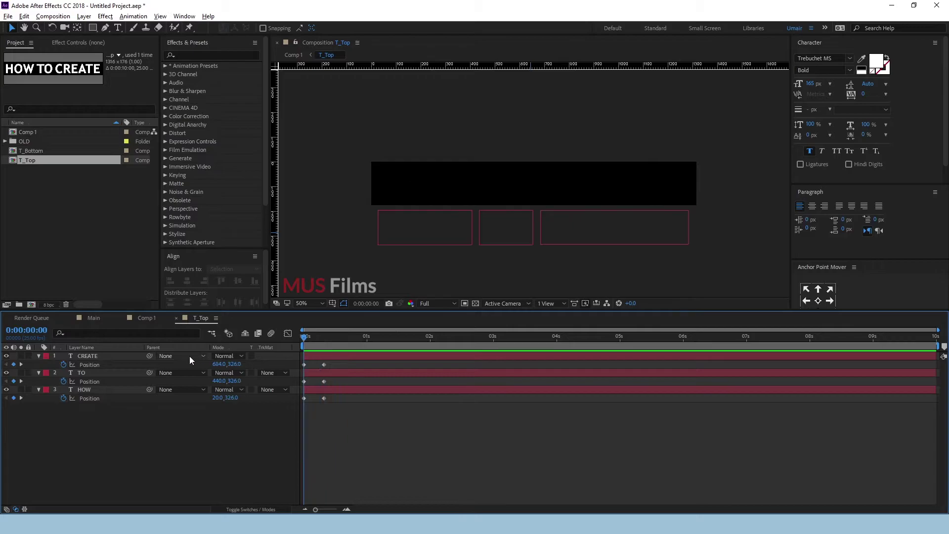
{"action": "key", "text": "space"}
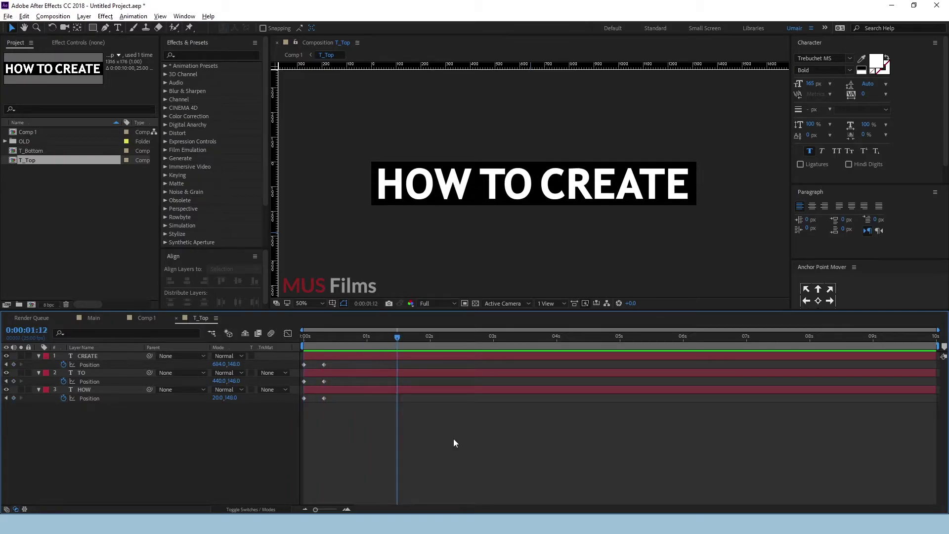
Shorten the work area to about 5 seconds and apply Easy Ease to all Position keyframes.
{"action": "mouse_move", "coordinate": [370, 338]}
{"action": "left_mouse_down"}
{"action": "mouse_move", "coordinate": [302, 354]}
{"action": "mouse_move", "coordinate": [327, 375]}
{"action": "mouse_move", "coordinate": [337, 354]}
{"action": "left_mouse_up"}
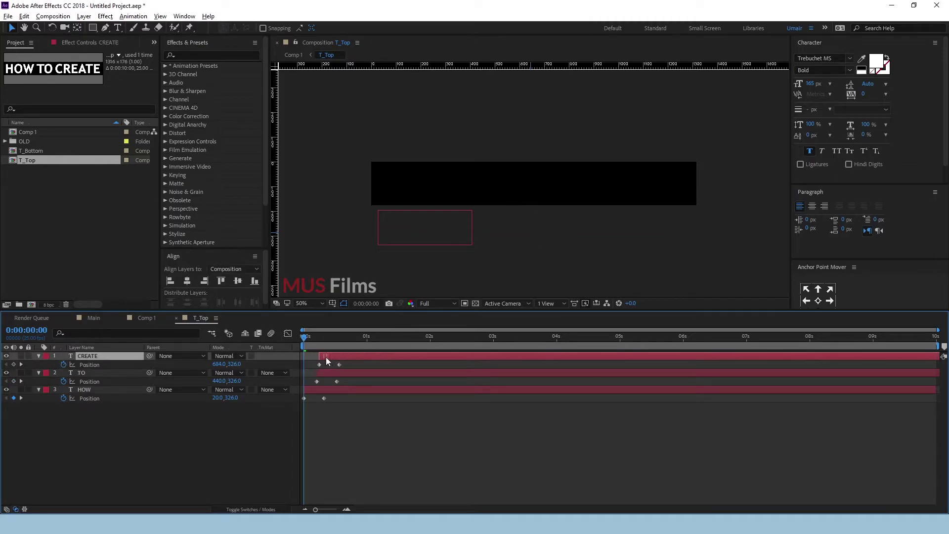
{"action": "key", "text": "space"}
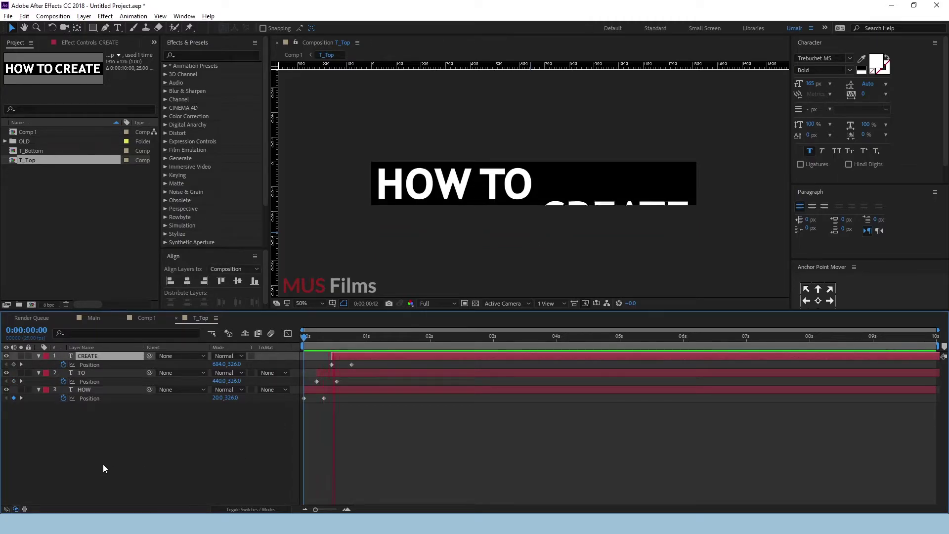
{"action": "left_click", "coordinate": [524, 432]}
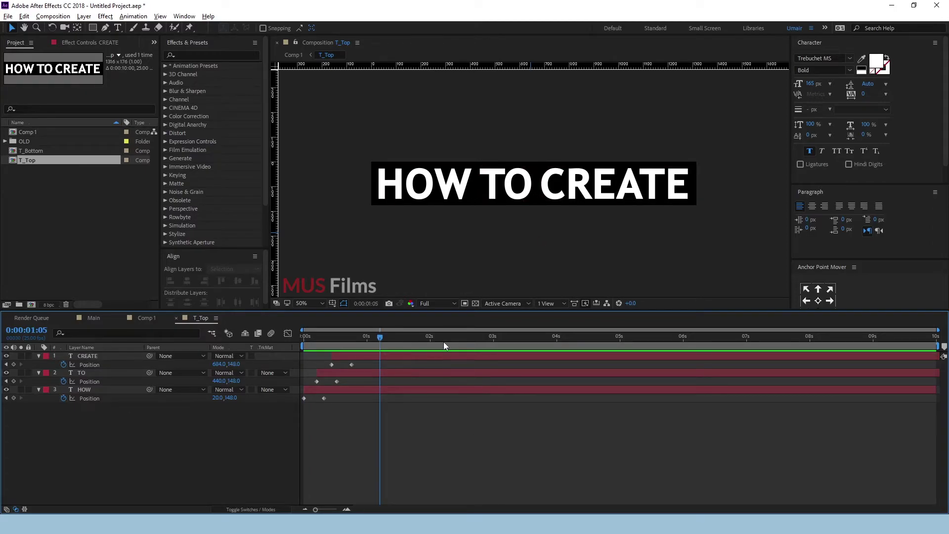
{"action": "left_click_drag", "start_coordinate": [938, 346], "coordinate": [623, 346]}
{"action": "left_click_drag", "start_coordinate": [376, 363], "coordinate": [215, 443]}
{"action": "right_click", "coordinate": [352, 365]}
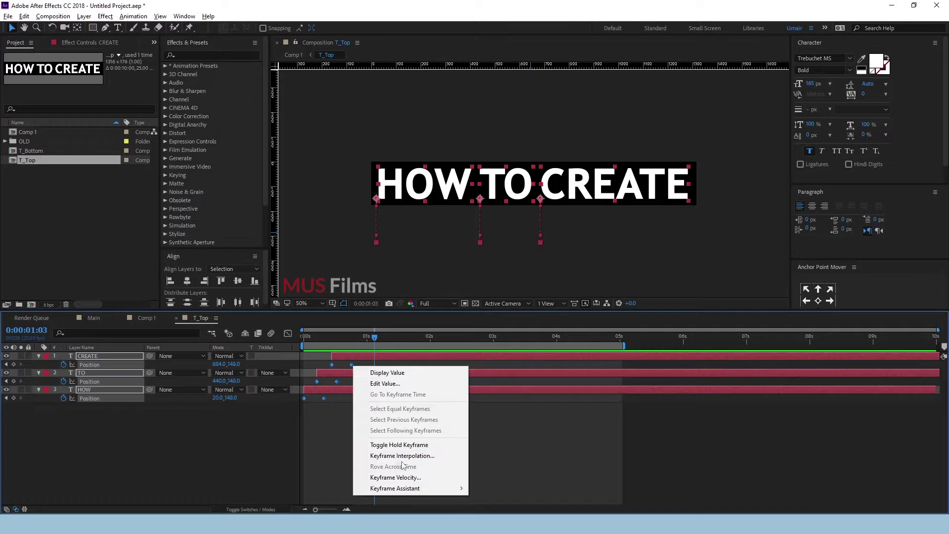
{"action": "mouse_move", "coordinate": [378, 494]}
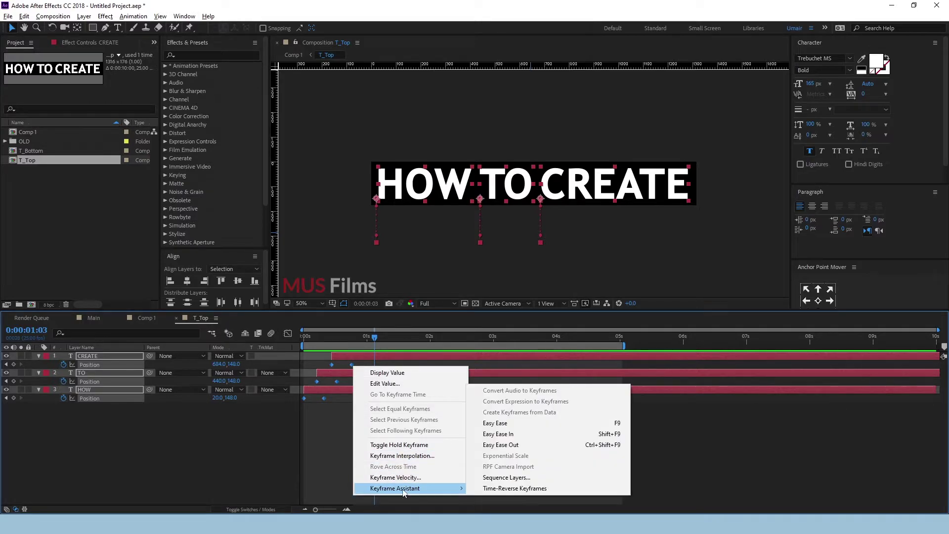
{"action": "left_click", "coordinate": [530, 423]}
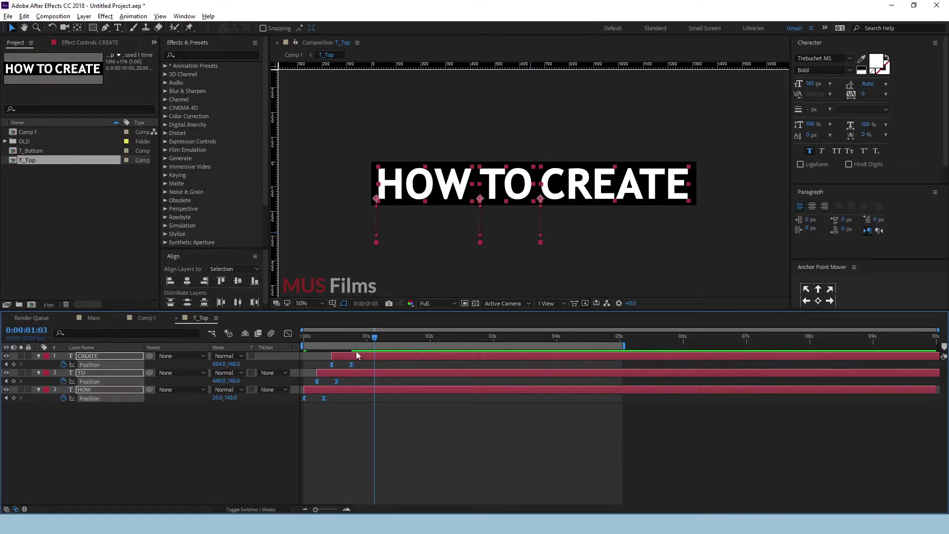
Preview the staggered title entrance from the start of T_Top.
{"action": "left_click_drag", "start_coordinate": [372, 340], "coordinate": [367, 340]}
{"action": "key", "text": "Home"}
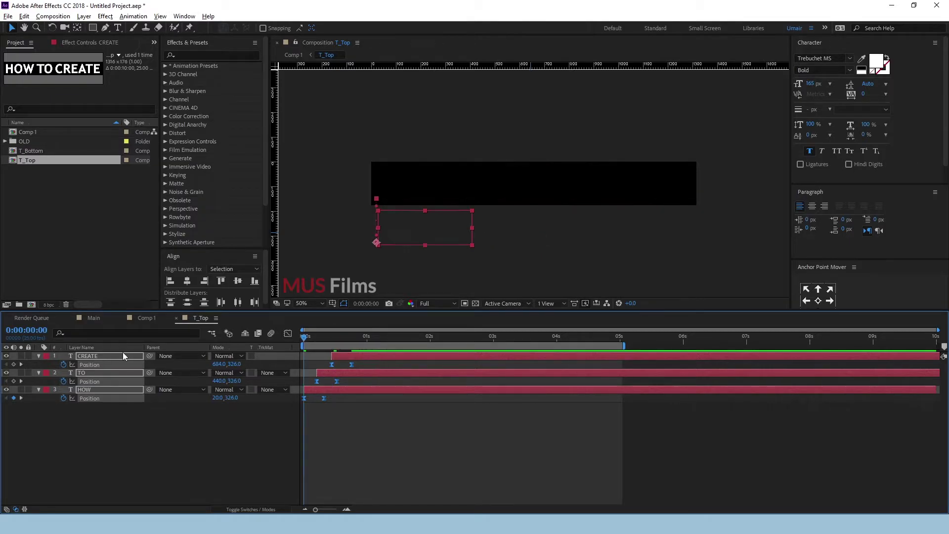
{"action": "key", "text": "space"}
{"action": "left_click", "coordinate": [351, 337]}
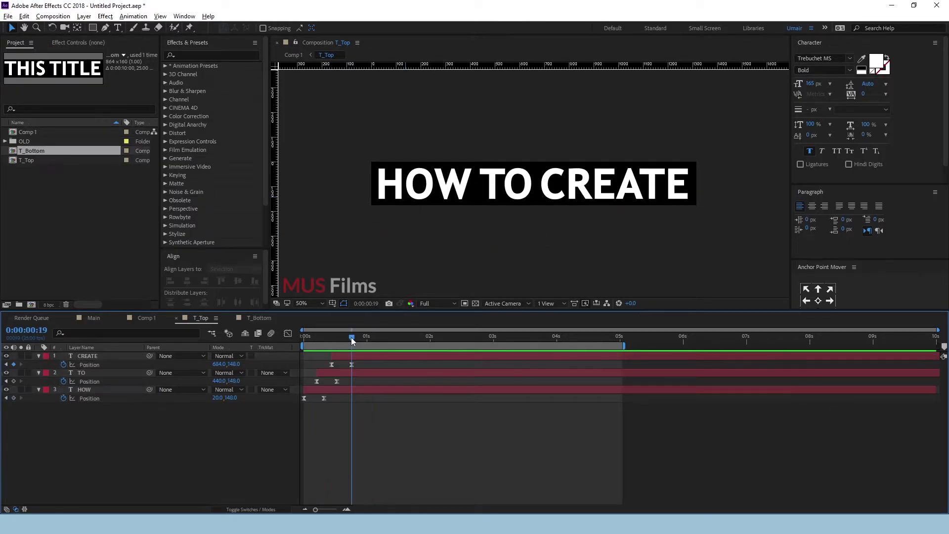
{"action": "key", "text": "space"}
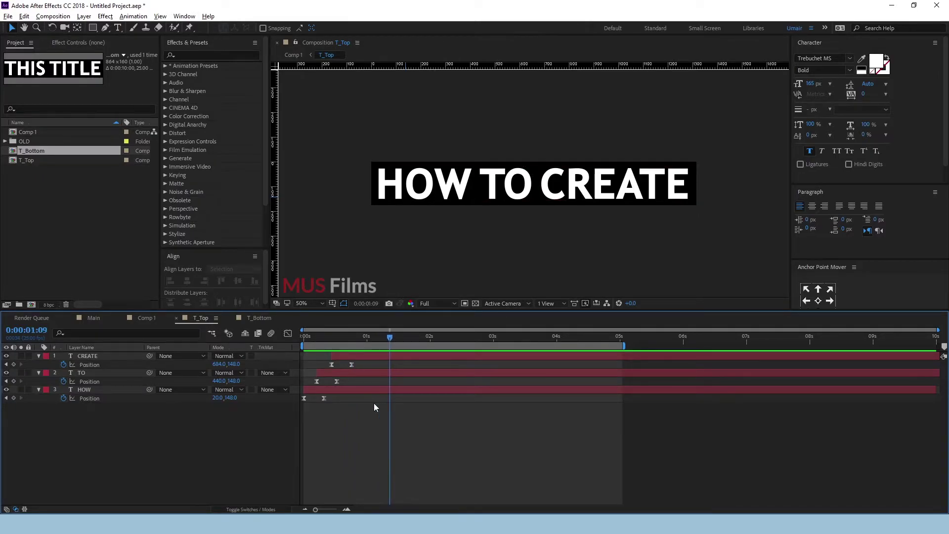
Copy the words' Position keyframes and paste them around 1:09.
{"action": "mouse_move", "coordinate": [361, 363]}
{"action": "left_mouse_down"}
{"action": "mouse_move", "coordinate": [321, 375]}
{"action": "mouse_move", "coordinate": [277, 416]}
{"action": "left_mouse_up"}
{"action": "key", "text": "ctrl+c"}
{"action": "key", "text": "ctrl+v"}
{"action": "key", "text": "ctrl+v"}
{"action": "key", "text": "ctrl+v"}
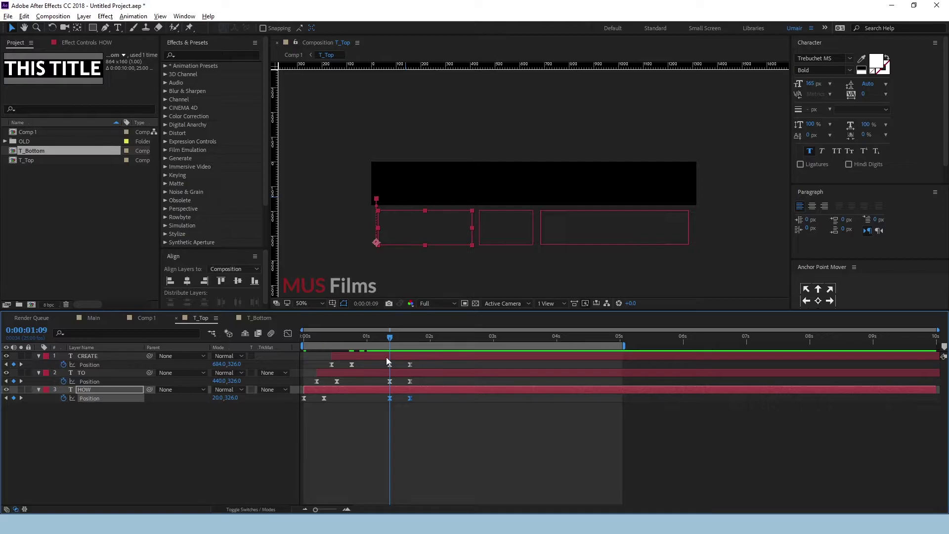
Select the pasted keyframes and preview, undoing an accidental keyframe move.
{"action": "left_click_drag", "start_coordinate": [390, 337], "coordinate": [409, 336]}
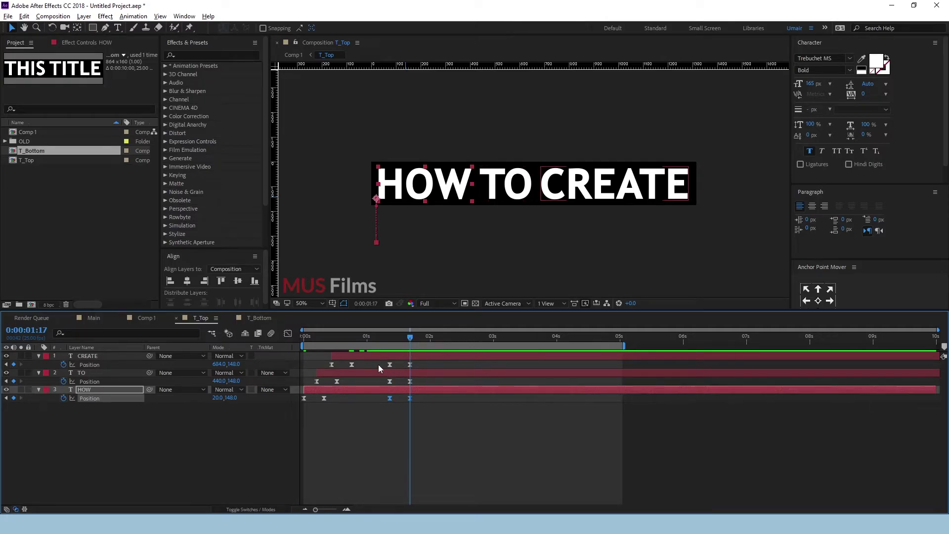
{"action": "mouse_move", "coordinate": [377, 364]}
{"action": "left_mouse_down"}
{"action": "mouse_move", "coordinate": [394, 406]}
{"action": "mouse_move", "coordinate": [432, 398]}
{"action": "left_mouse_up"}
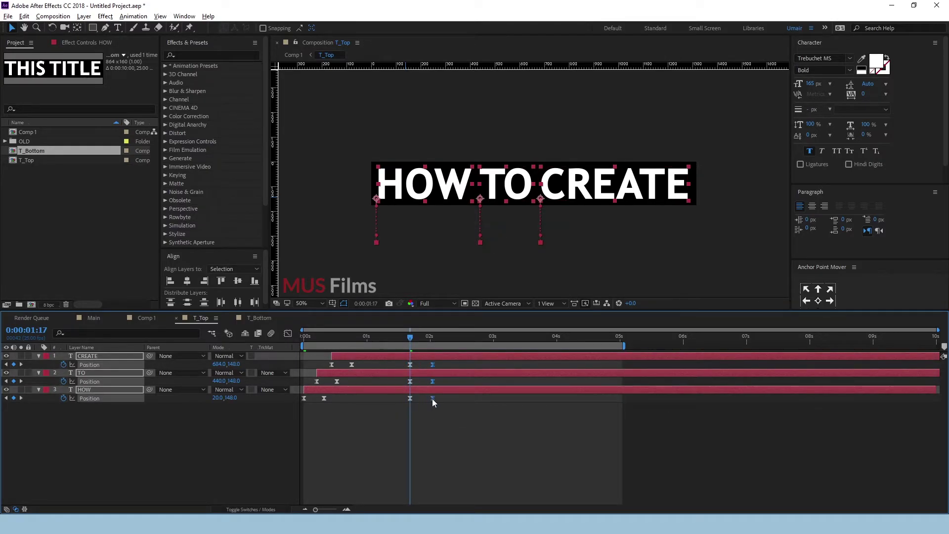
{"action": "key", "text": "space"}
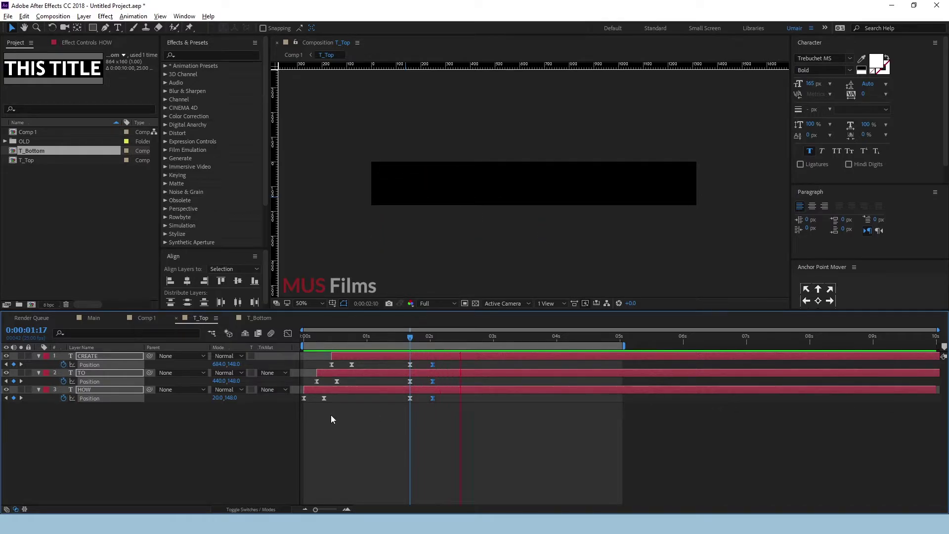
{"action": "key", "text": "space"}
{"action": "key", "text": "ctrl+z"}
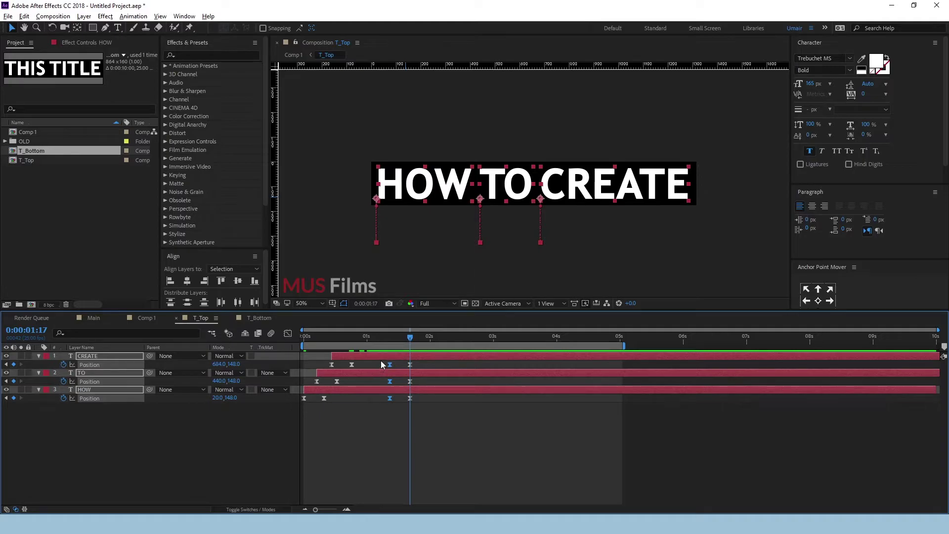
Time-Reverse the copied keyframes so the words drop back to y 326 by 1:17.
{"action": "left_click_drag", "start_coordinate": [381, 361], "coordinate": [426, 413]}
{"action": "mouse_move", "coordinate": [409, 399]}
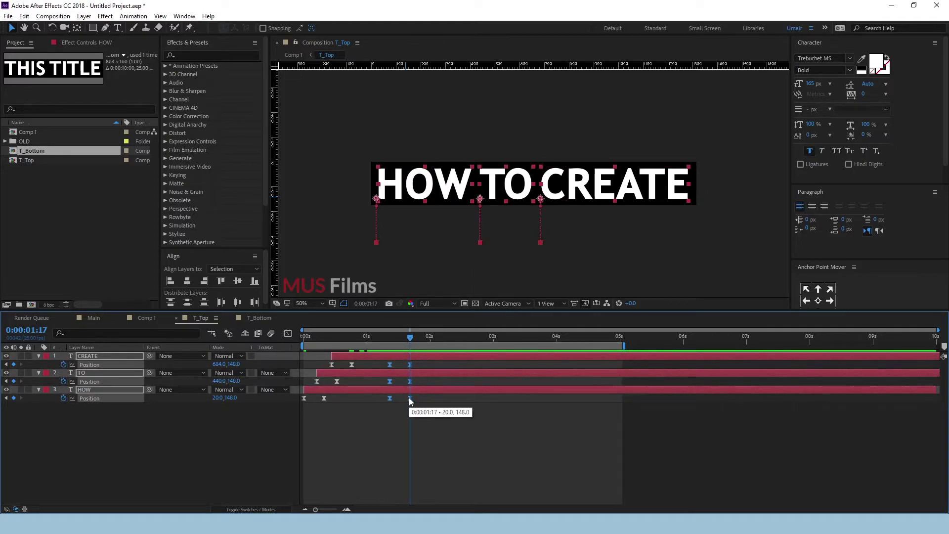
{"action": "right_click", "coordinate": [410, 398]}
{"action": "mouse_move", "coordinate": [454, 399]}
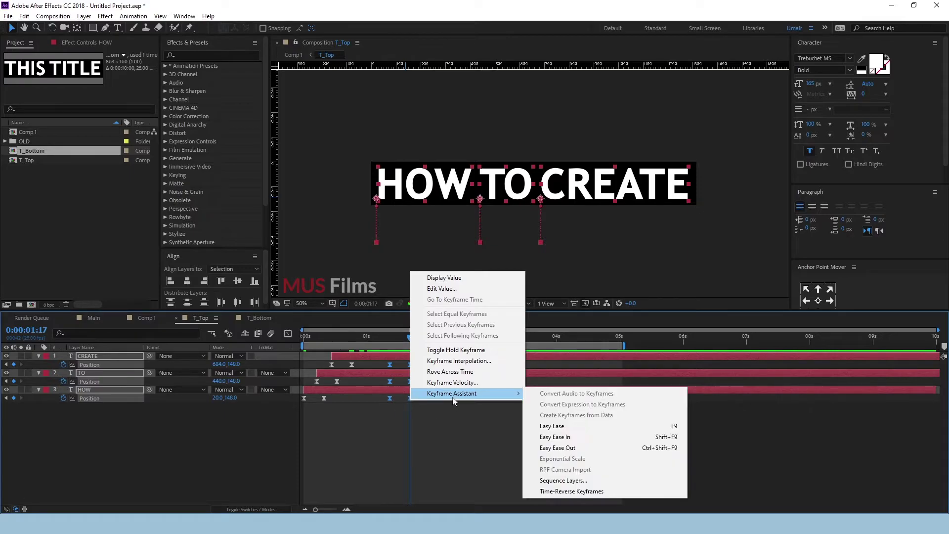
{"action": "left_click", "coordinate": [564, 494]}
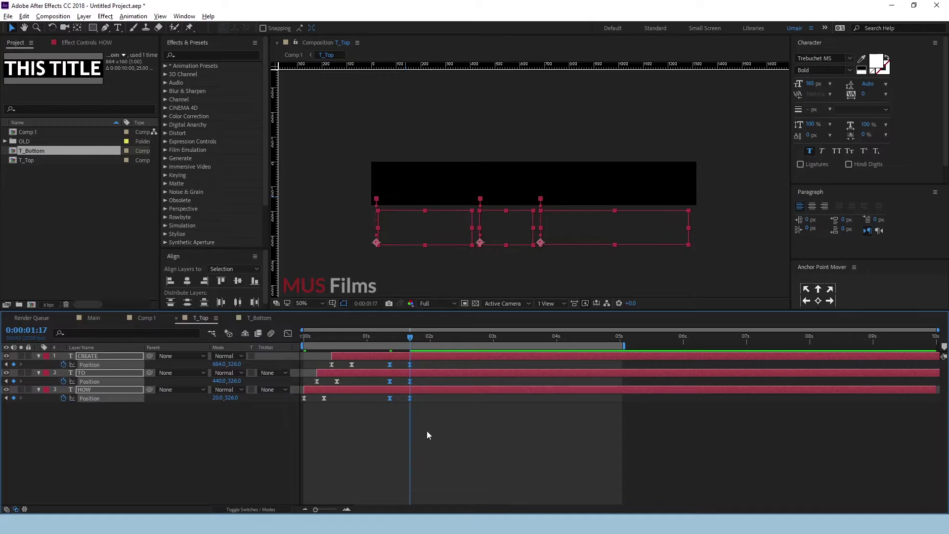
{"action": "key", "text": "space"}
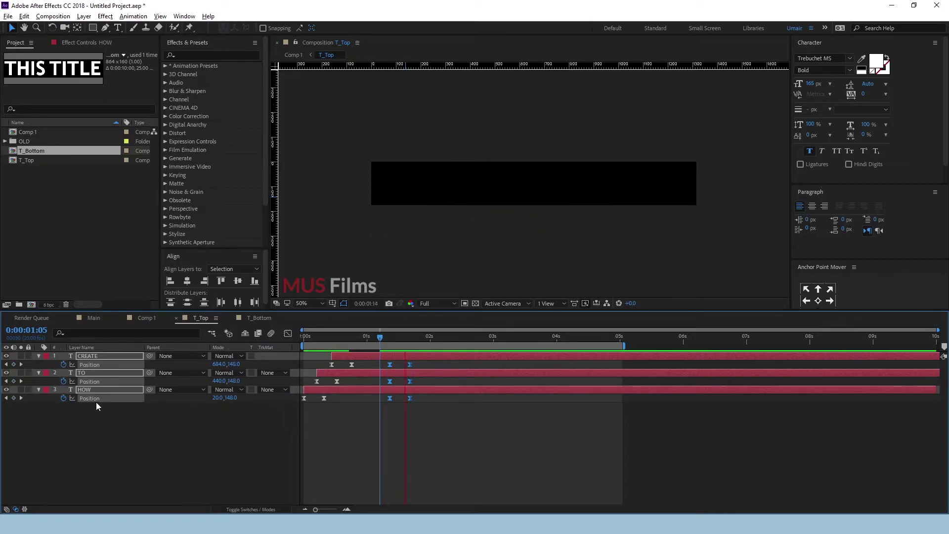
{"action": "left_click", "coordinate": [390, 341]}
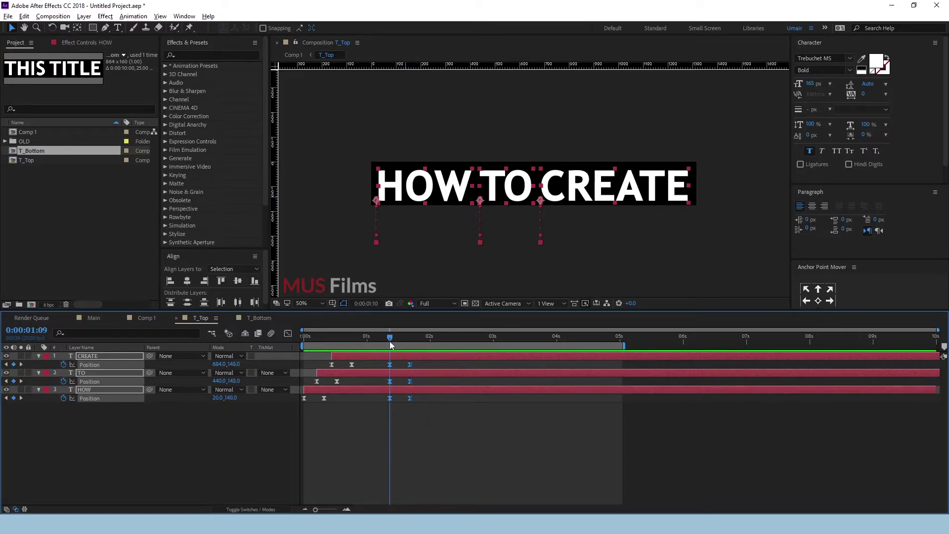
Select TO's and HOW's exit keyframes and delay HOW's exit to about 2 seconds.
{"action": "left_click", "coordinate": [415, 434]}
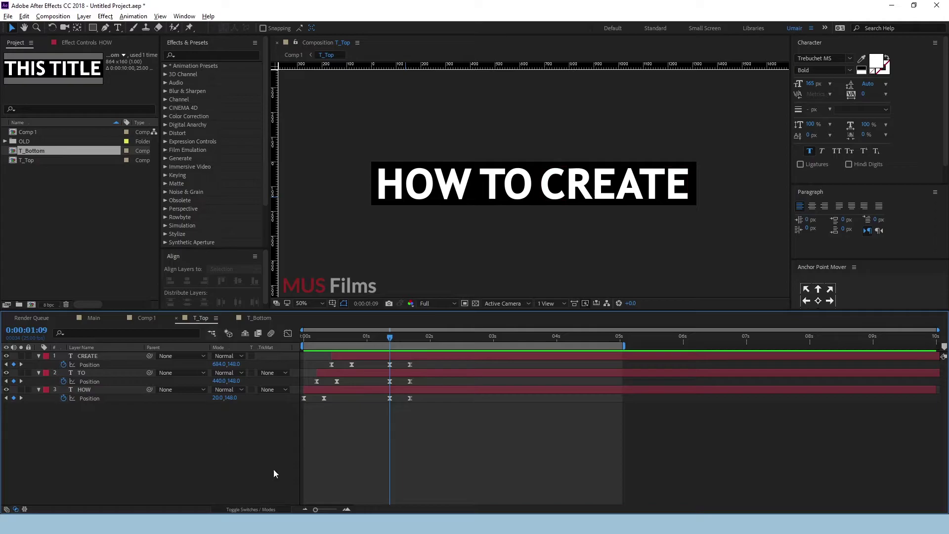
{"action": "mouse_move", "coordinate": [379, 380]}
{"action": "left_mouse_down"}
{"action": "mouse_move", "coordinate": [438, 388]}
{"action": "mouse_move", "coordinate": [410, 381]}
{"action": "left_mouse_up"}
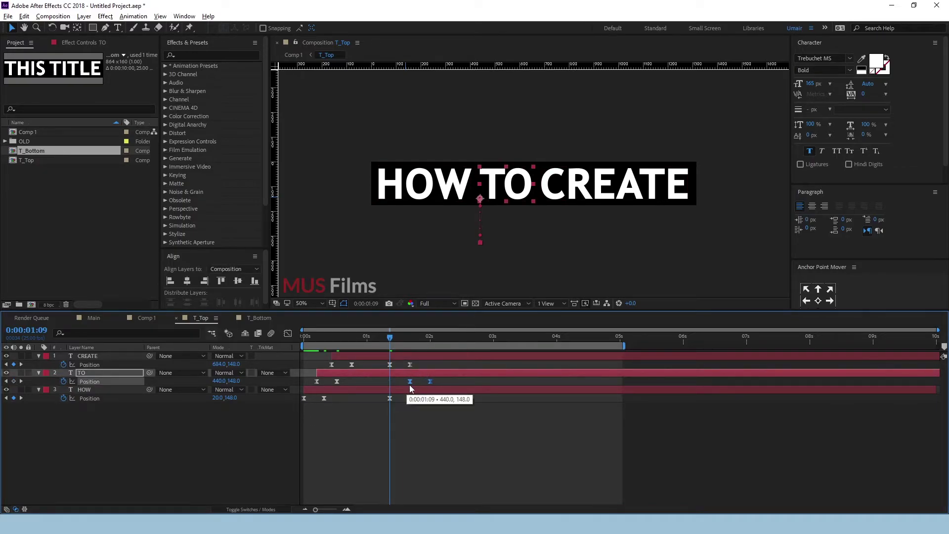
{"action": "left_click_drag", "start_coordinate": [356, 403], "coordinate": [437, 413]}
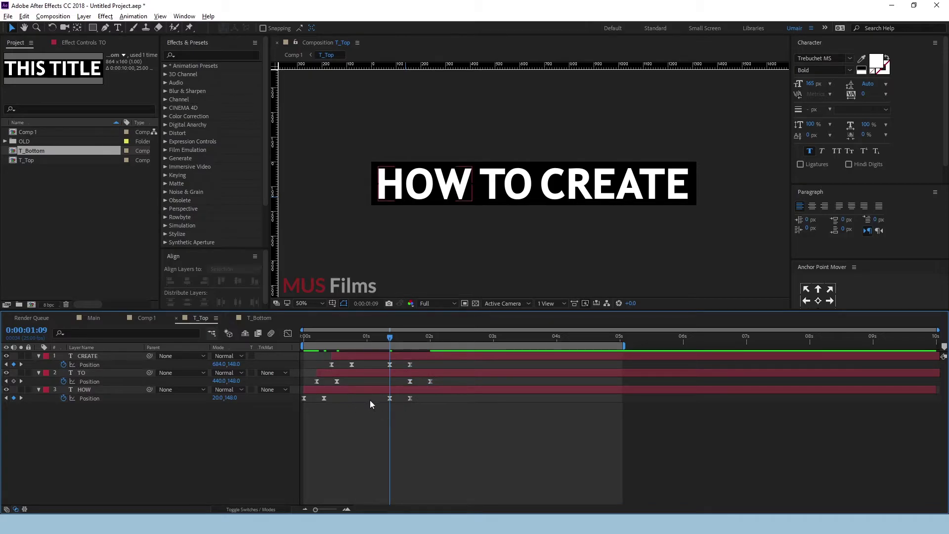
{"action": "left_click_drag", "start_coordinate": [370, 399], "coordinate": [441, 414]}
{"action": "left_click_drag", "start_coordinate": [390, 398], "coordinate": [433, 398]}
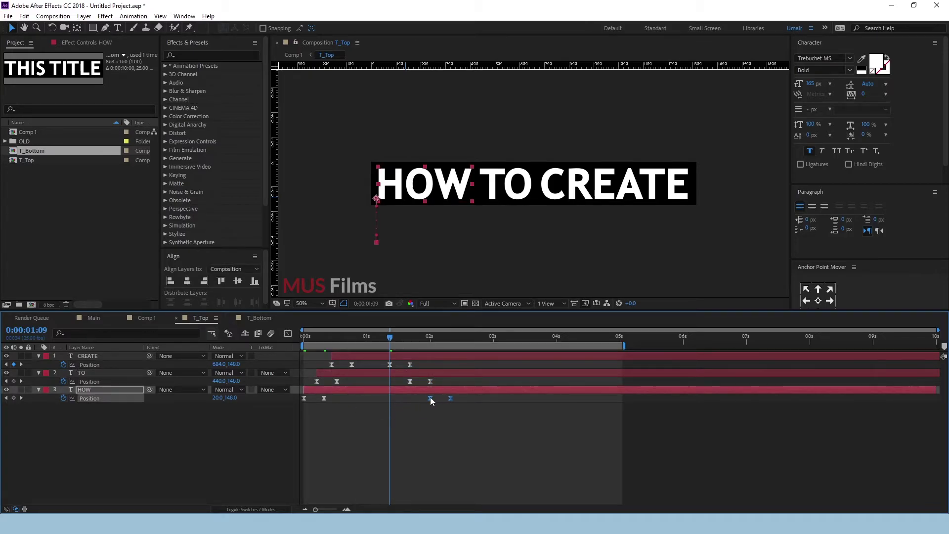
{"action": "key", "text": "space"}
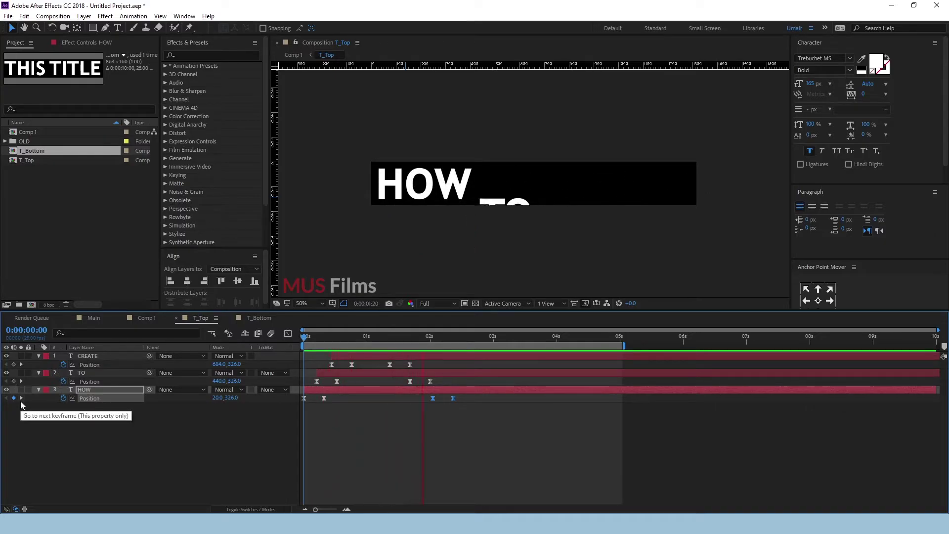
Shift the TO and HOW exits slightly earlier, preview, then open T_Bottom from Comp 1.
{"action": "mouse_move", "coordinate": [437, 377]}
{"action": "left_mouse_down"}
{"action": "mouse_move", "coordinate": [402, 384]}
{"action": "mouse_move", "coordinate": [422, 398]}
{"action": "mouse_move", "coordinate": [412, 399]}
{"action": "left_mouse_up"}
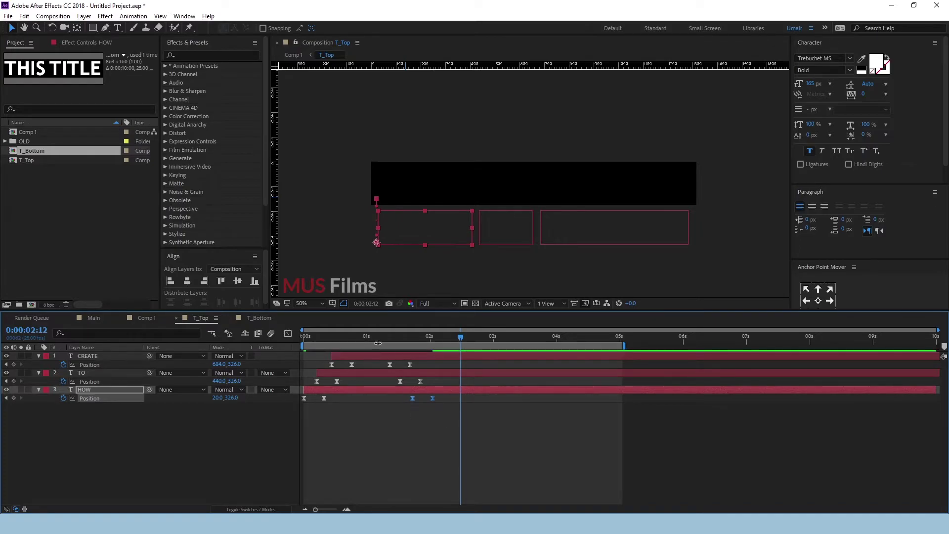
{"action": "key", "text": "space"}
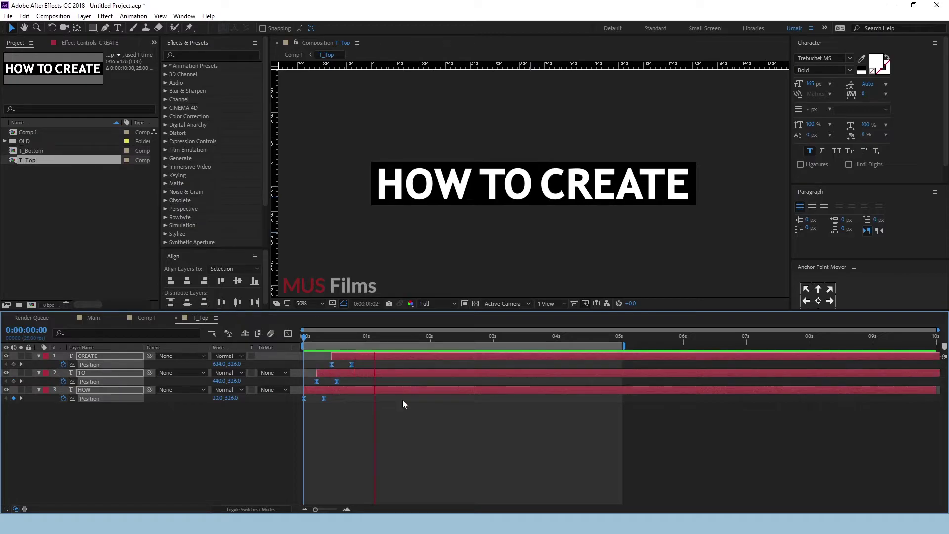
{"action": "left_click", "coordinate": [214, 435]}
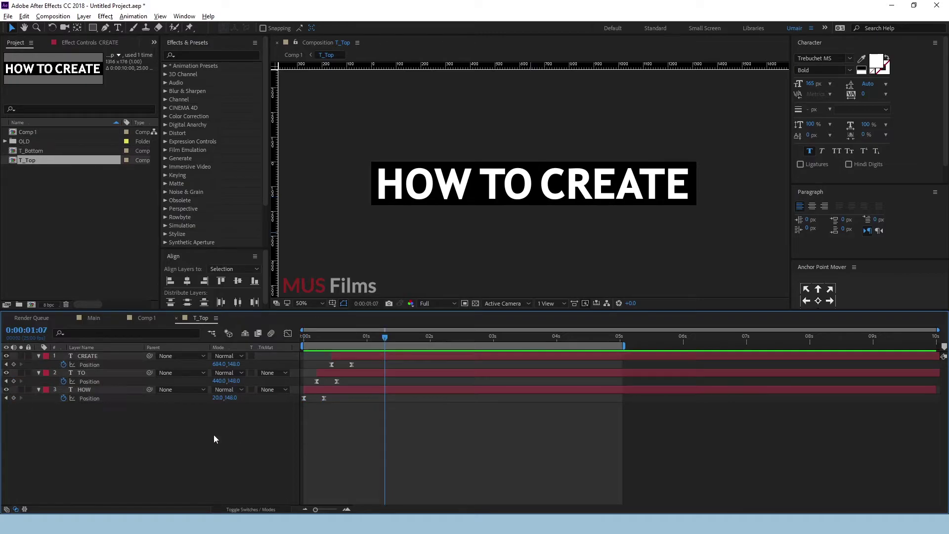
{"action": "left_click", "coordinate": [143, 320]}
{"action": "double_click", "coordinate": [88, 366]}
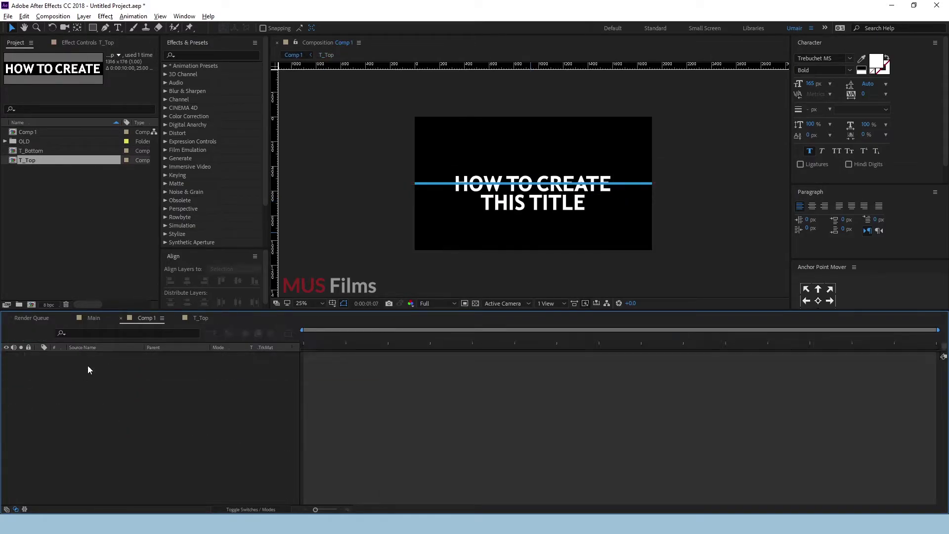
Draw a region of interest around THIS TITLE, tightening its left and bottom edges.
{"action": "left_click", "coordinate": [218, 412]}
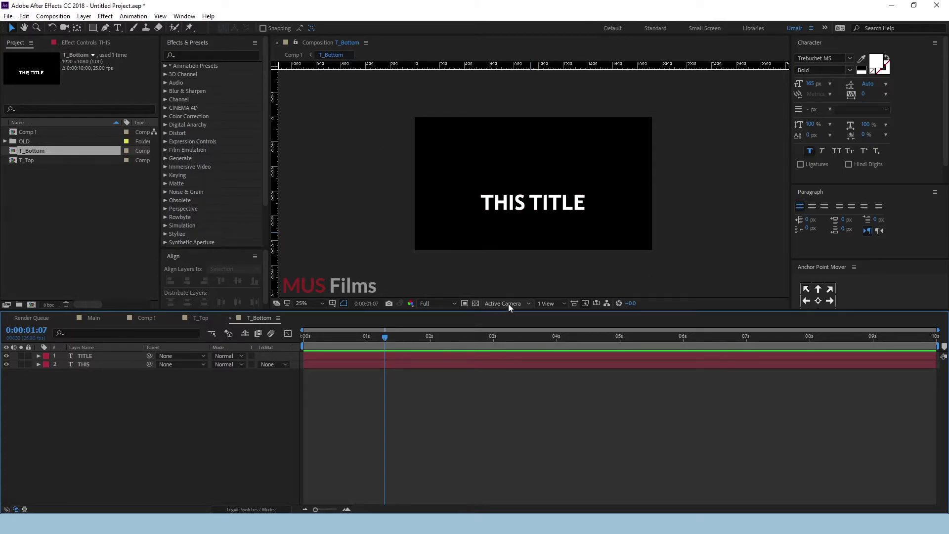
{"action": "left_click", "coordinate": [466, 304]}
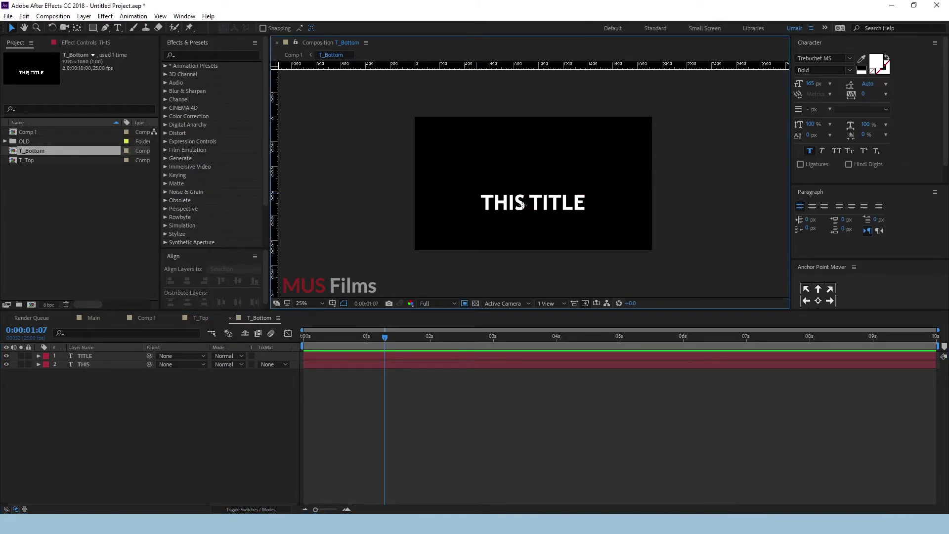
{"action": "left_click_drag", "start_coordinate": [475, 190], "coordinate": [587, 214]}
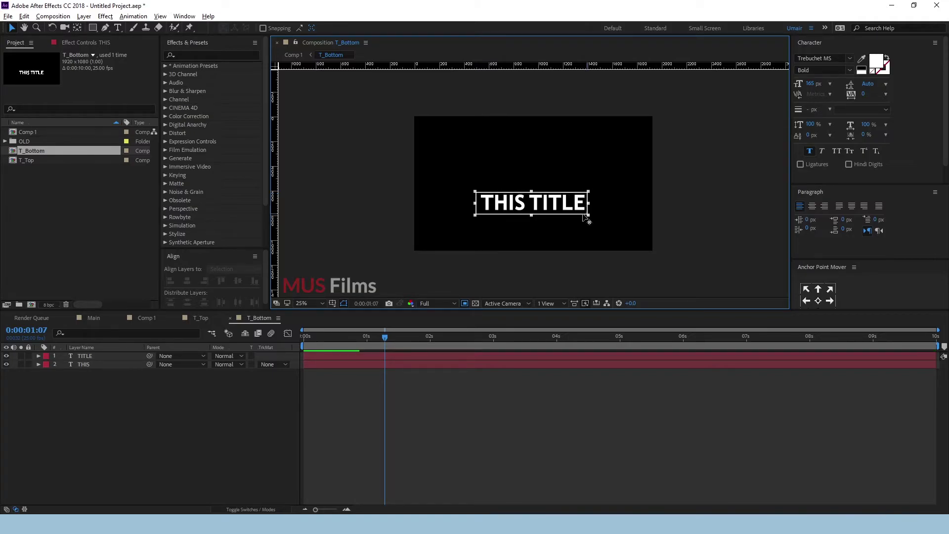
{"action": "left_click_drag", "start_coordinate": [478, 202], "coordinate": [479, 205]}
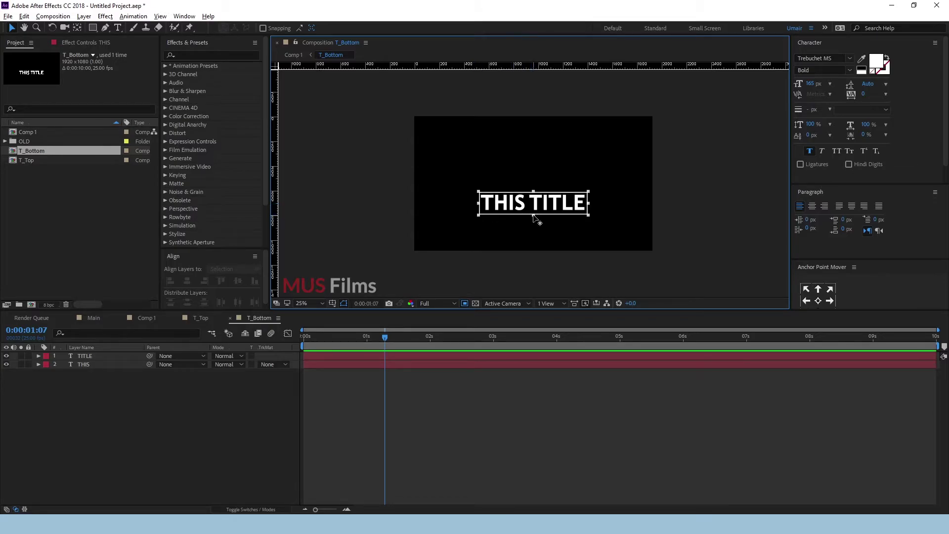
{"action": "left_click_drag", "start_coordinate": [535, 218], "coordinate": [533, 216]}
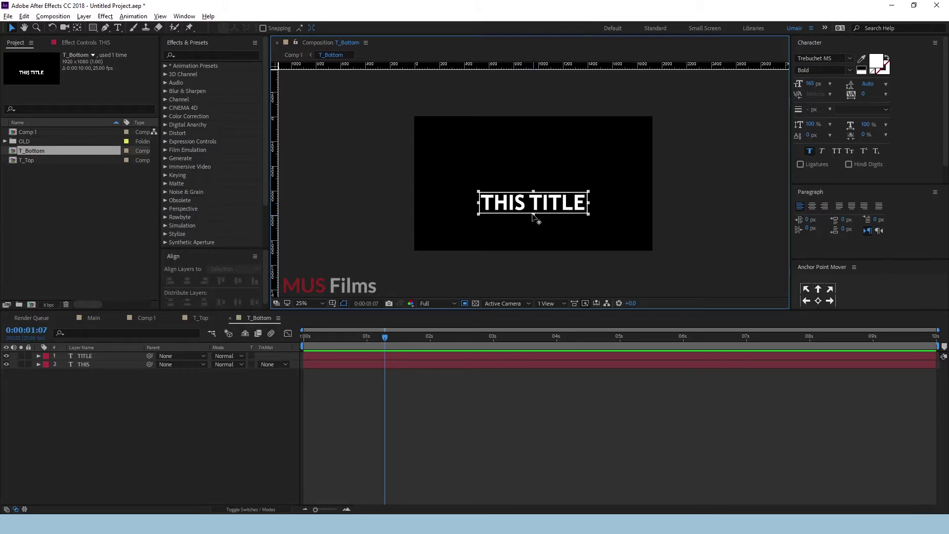
{"action": "left_click", "coordinate": [46, 18]}
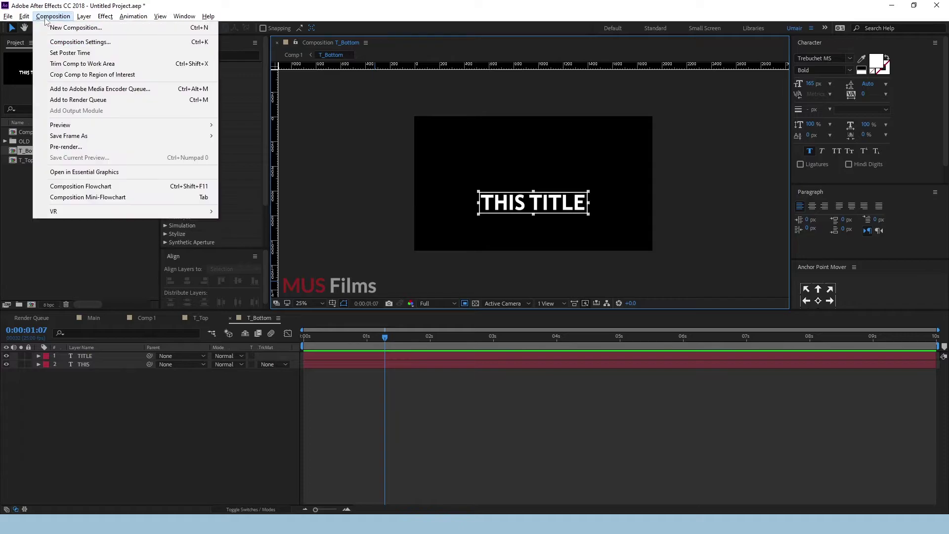
Crop T_Bottom to the region of interest (864×160) and show both words' Position.
{"action": "left_click", "coordinate": [61, 76]}
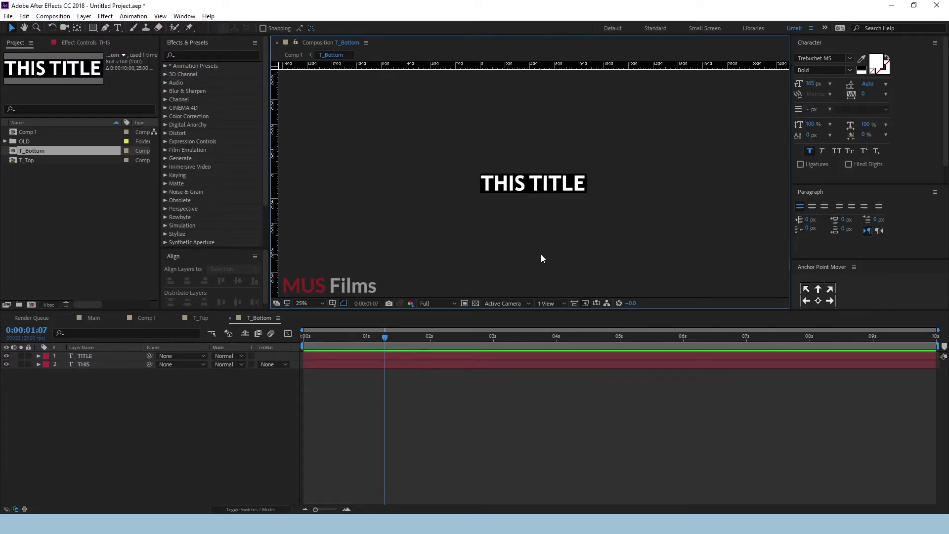
{"action": "key", "text": "period"}
{"action": "left_click_drag", "start_coordinate": [52, 451], "coordinate": [93, 329]}
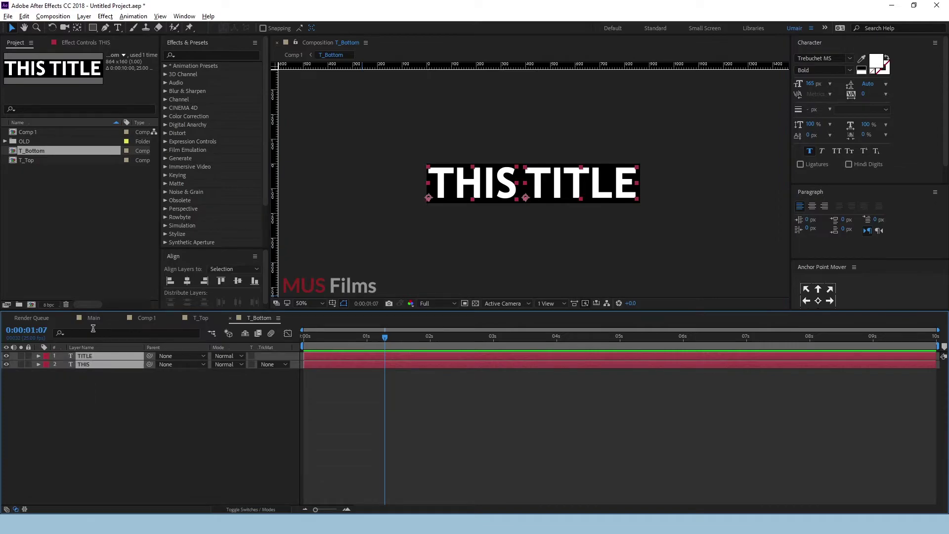
{"action": "key", "text": "p"}
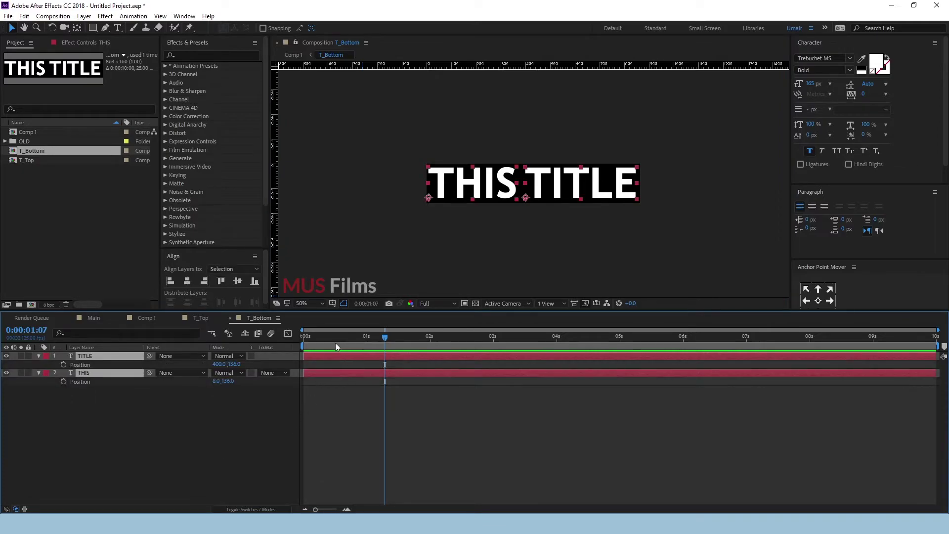
Keyframe THIS and TITLE dropping from y -22 at frame 0 to 136 at frame 8.
{"action": "left_click_drag", "start_coordinate": [332, 341], "coordinate": [324, 342]}
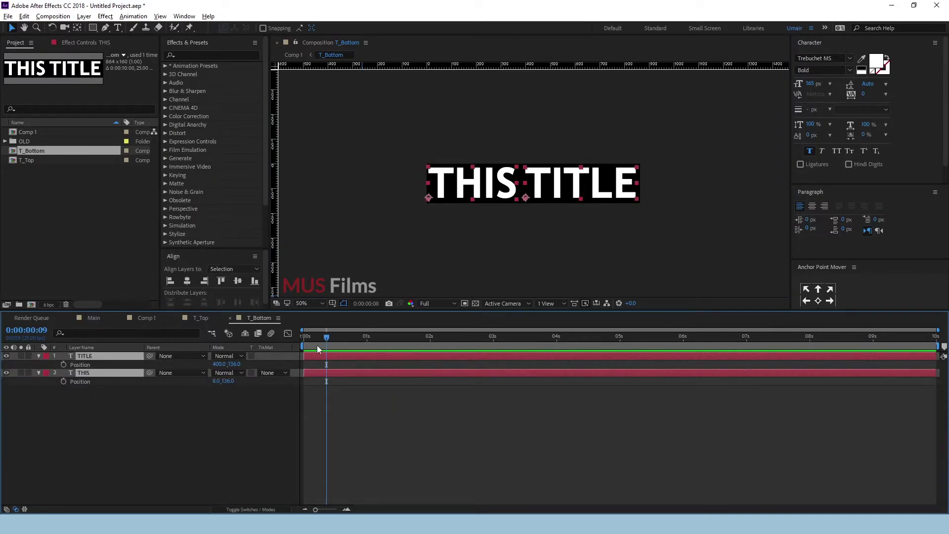
{"action": "left_click", "coordinate": [63, 381]}
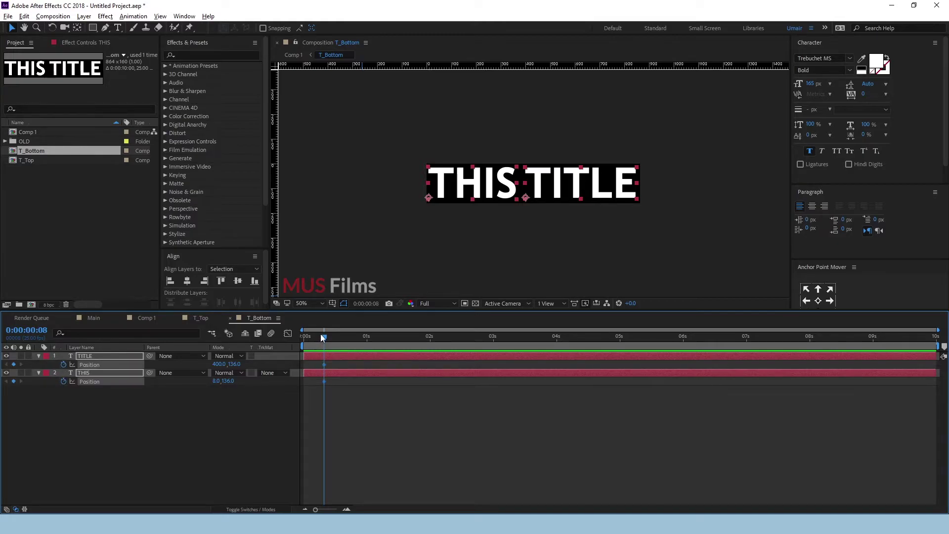
{"action": "key", "text": "Home"}
{"action": "left_click_drag", "start_coordinate": [539, 186], "coordinate": [537, 154]}
{"action": "left_click", "coordinate": [332, 478]}
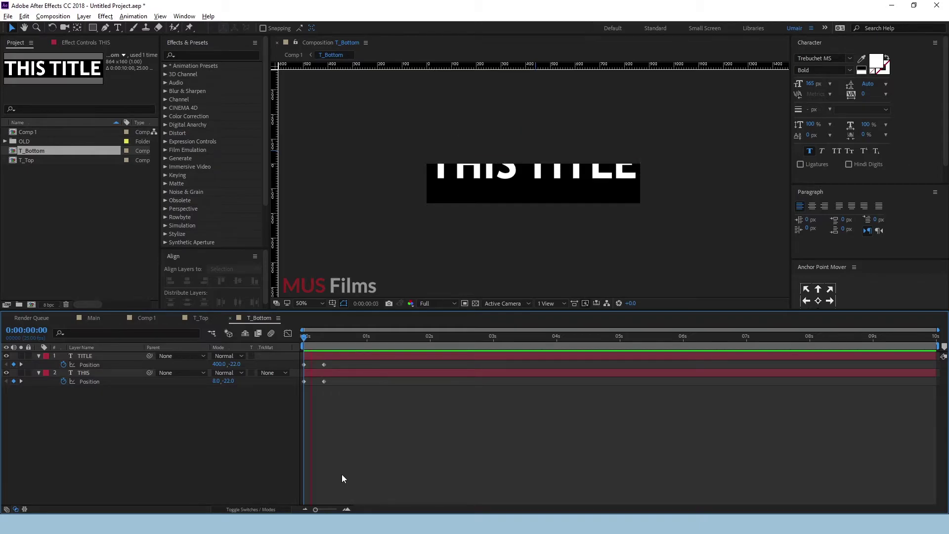
Check the landed title at 0:00:01:04 and preview THIS dropping in after TITLE.
{"action": "left_click", "coordinate": [327, 356]}
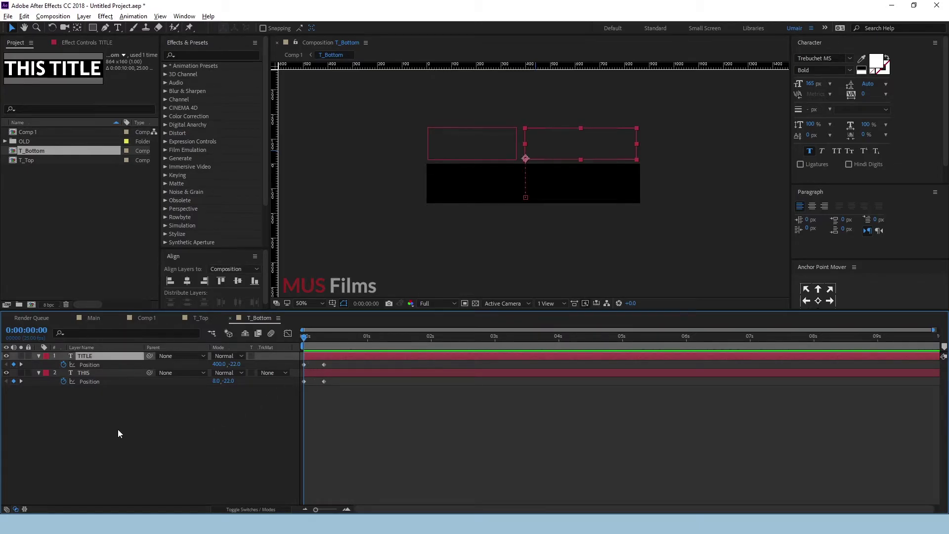
{"action": "left_click", "coordinate": [137, 425]}
{"action": "mouse_move", "coordinate": [319, 336]}
{"action": "left_mouse_down"}
{"action": "mouse_move", "coordinate": [379, 337]}
{"action": "mouse_move", "coordinate": [327, 353]}
{"action": "mouse_move", "coordinate": [327, 377]}
{"action": "left_mouse_up"}
{"action": "key", "text": "Home"}
{"action": "key", "text": "space"}
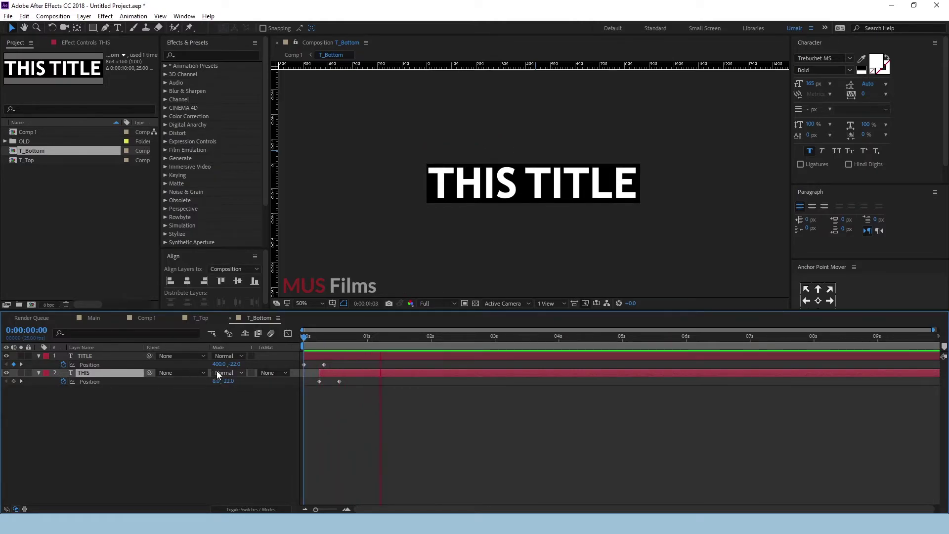
{"action": "left_click", "coordinate": [536, 435]}
In Comp 1, move THIS TITLE below the blue line and HOW TO CREATE above it.
{"action": "left_click", "coordinate": [134, 318]}
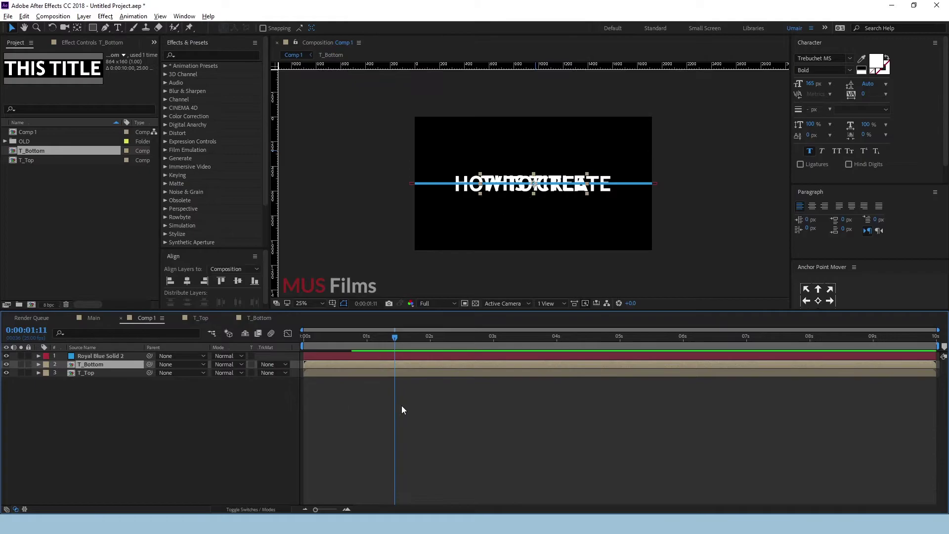
{"action": "left_click", "coordinate": [81, 410]}
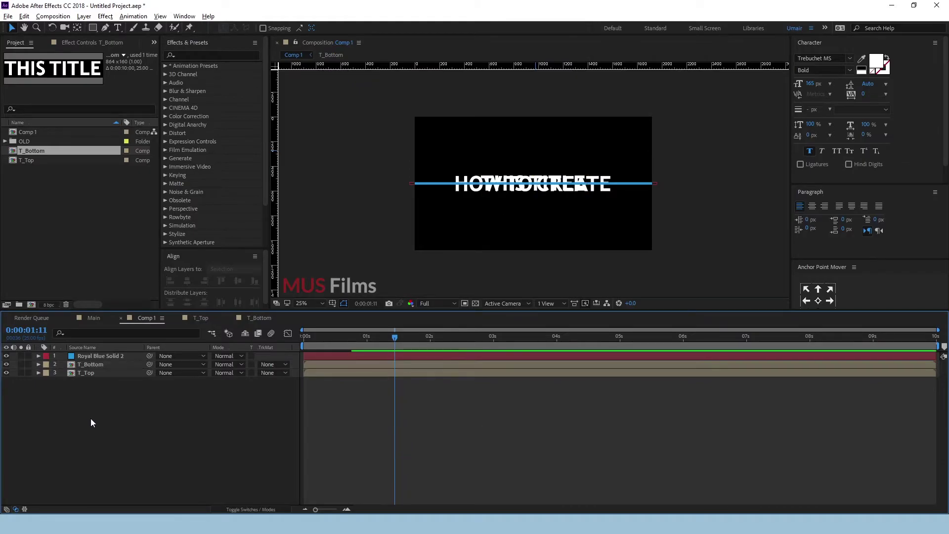
{"action": "left_click", "coordinate": [87, 366]}
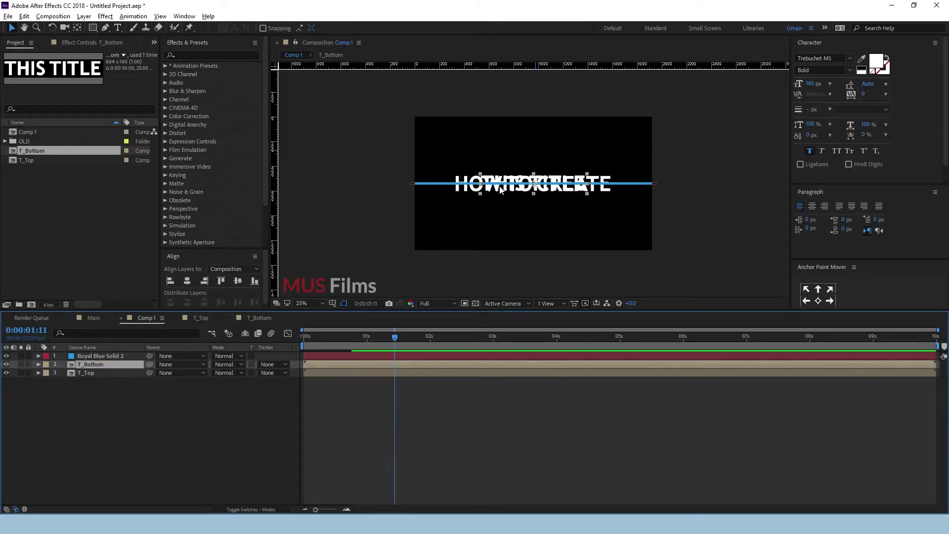
{"action": "left_click_drag", "start_coordinate": [503, 192], "coordinate": [504, 213]}
{"action": "left_click", "coordinate": [76, 373]}
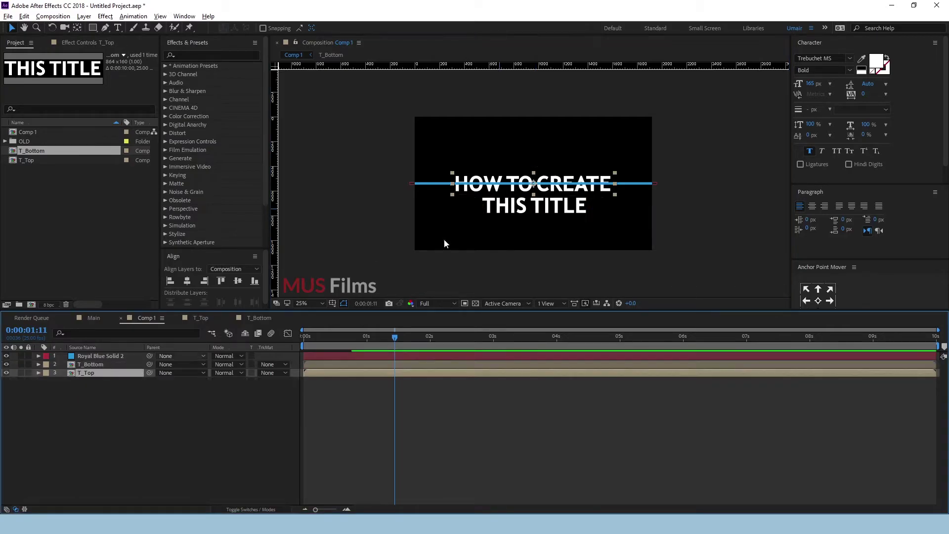
{"action": "left_click_drag", "start_coordinate": [496, 190], "coordinate": [497, 172]}
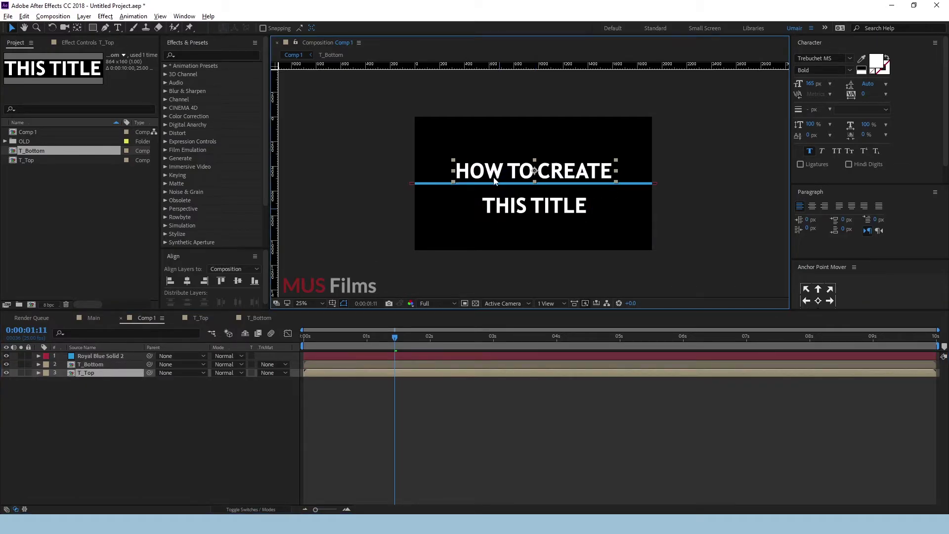
{"action": "left_click", "coordinate": [129, 437]}
{"action": "key", "text": "shift+slash"}
{"action": "left_click_drag", "start_coordinate": [131, 436], "coordinate": [71, 348]}
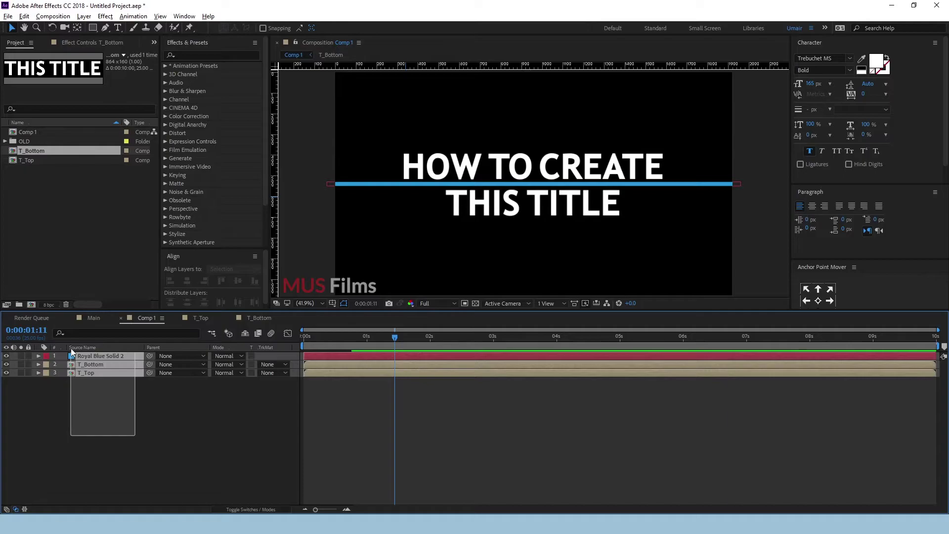
Rotate all three layers by 10°.
{"action": "key", "text": "r"}
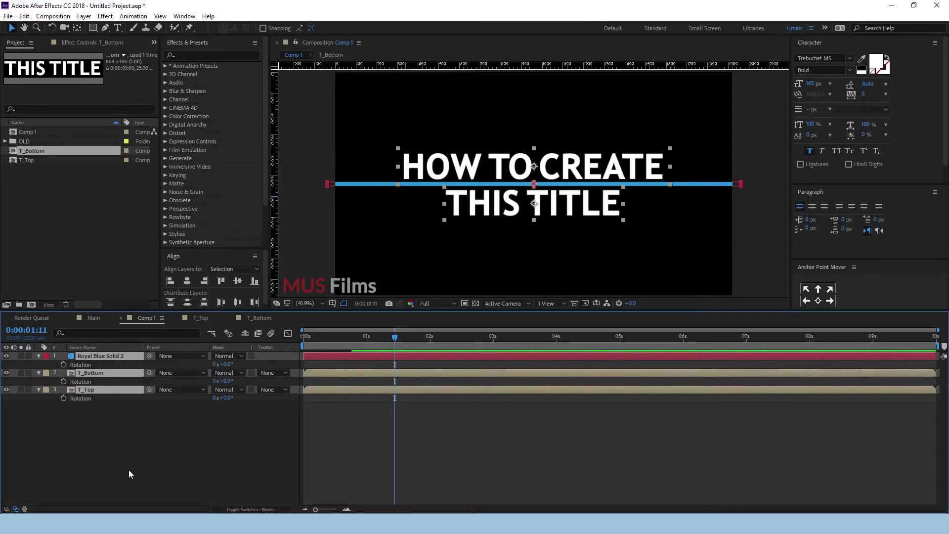
{"action": "left_click", "coordinate": [224, 364]}
{"action": "type", "text": "10"}
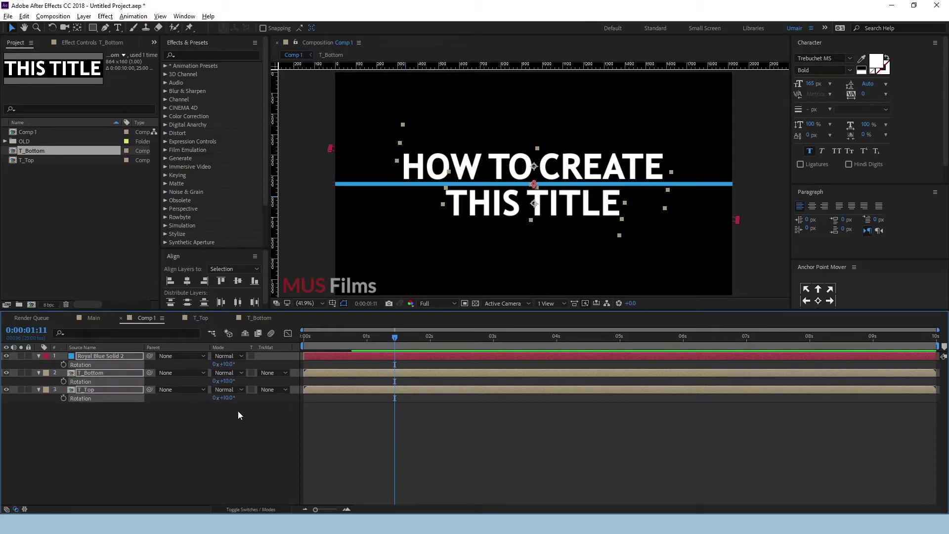
{"action": "key", "text": "Return"}
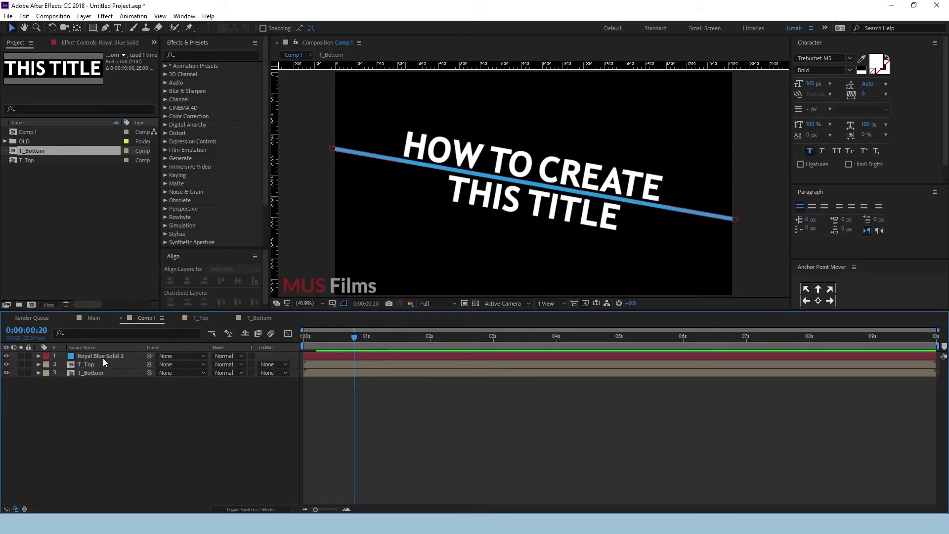
Keyframe Royal Blue Solid 2's rotation from 0° at frame 0 to 10° at frame 5, then preview.
{"action": "left_click", "coordinate": [103, 358]}
{"action": "key", "text": "r"}
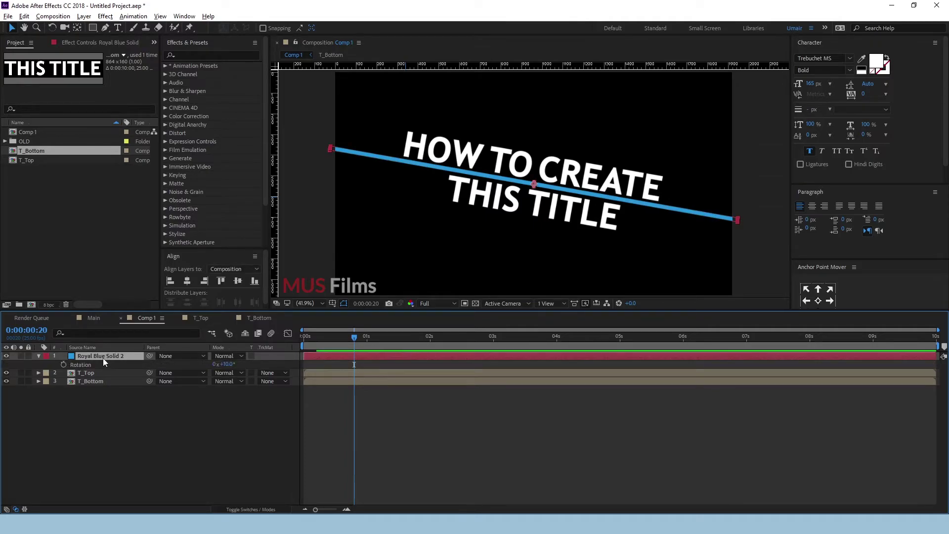
{"action": "left_click", "coordinate": [313, 340]}
{"action": "left_click_drag", "start_coordinate": [312, 341], "coordinate": [318, 346]}
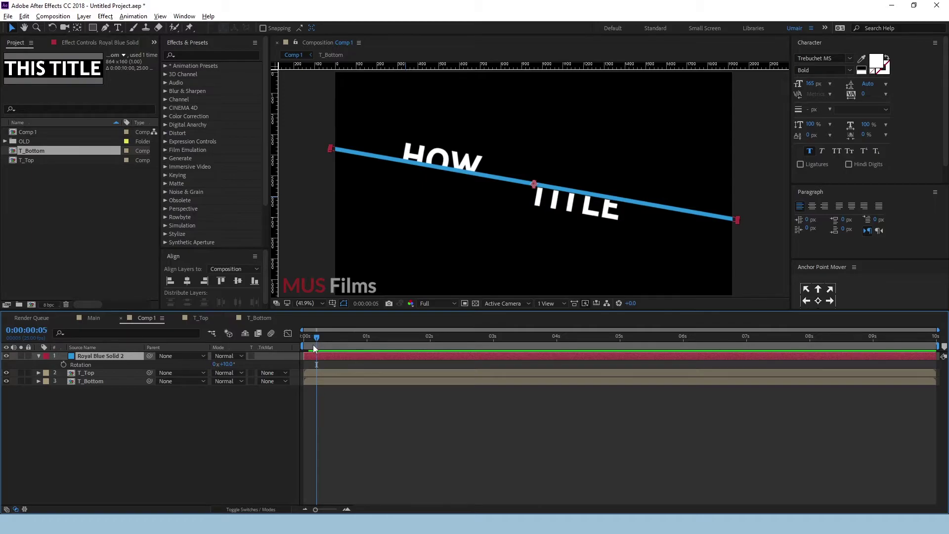
{"action": "left_click", "coordinate": [63, 364]}
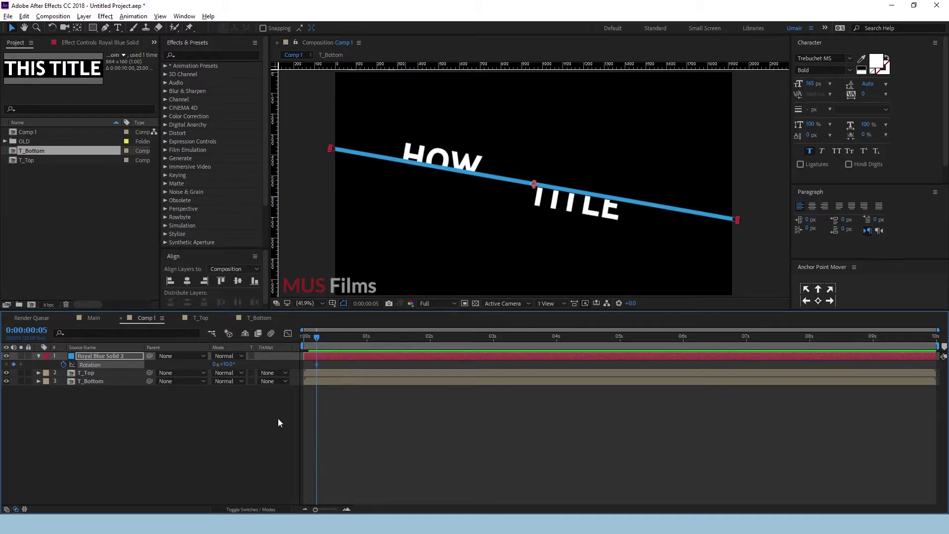
{"action": "left_click_drag", "start_coordinate": [316, 340], "coordinate": [286, 346]}
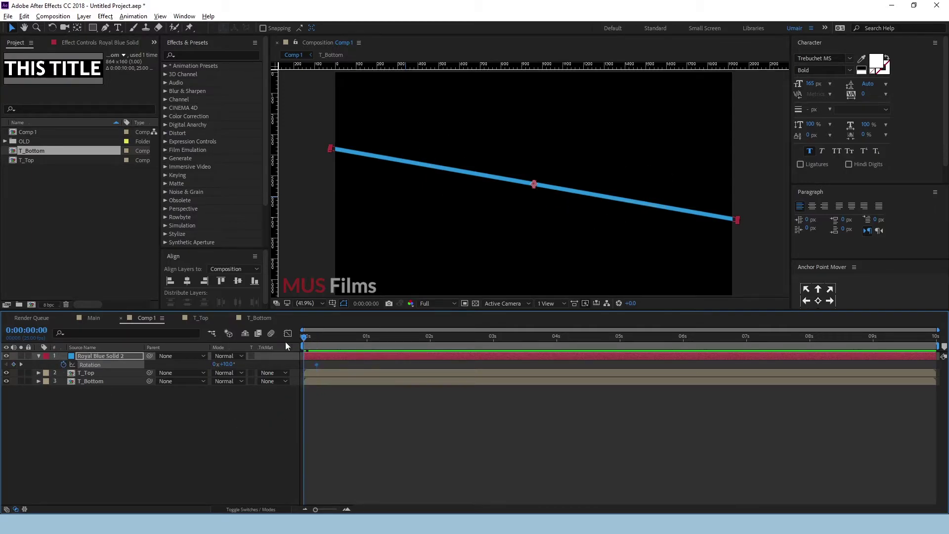
{"action": "left_click", "coordinate": [226, 364]}
{"action": "type", "text": "0"}
{"action": "key", "text": "Return"}
{"action": "left_click", "coordinate": [197, 424]}
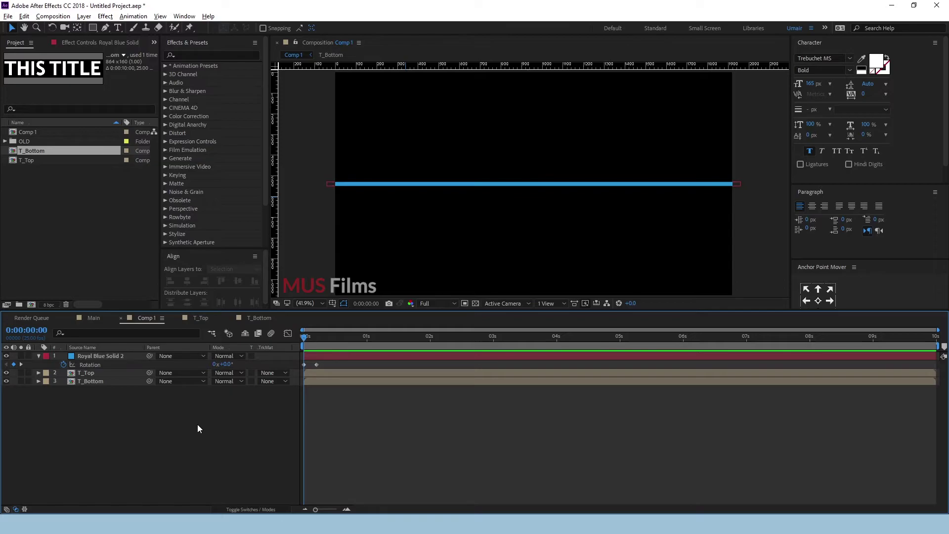
{"action": "key", "text": "space"}
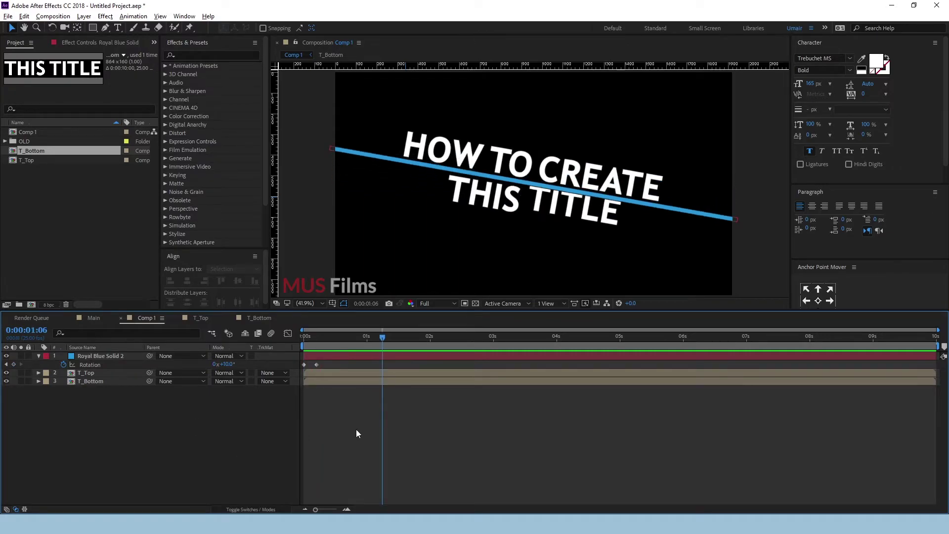
{"action": "left_click_drag", "start_coordinate": [353, 335], "coordinate": [295, 342]}
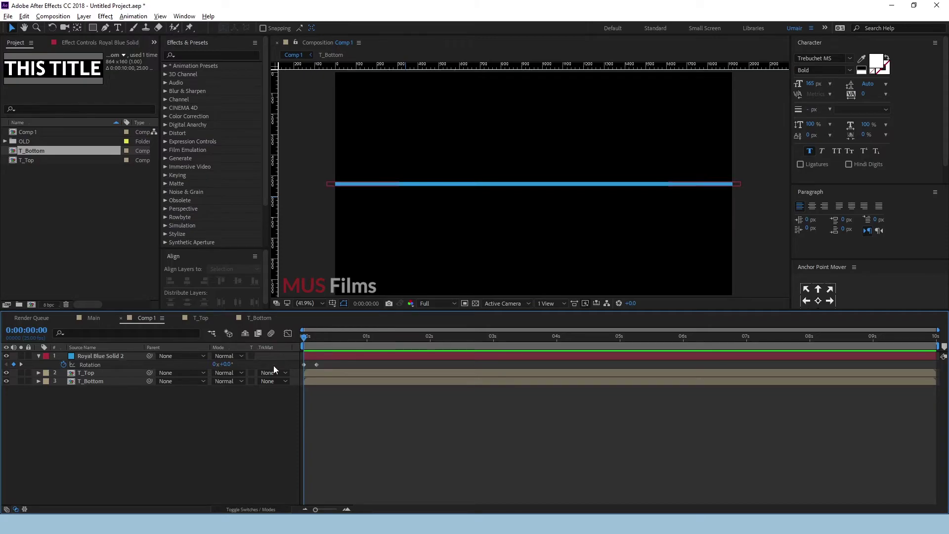
Slide the T_Top layer later so HOW TO CREATE appears a few frames after the line.
{"action": "key", "text": "space"}
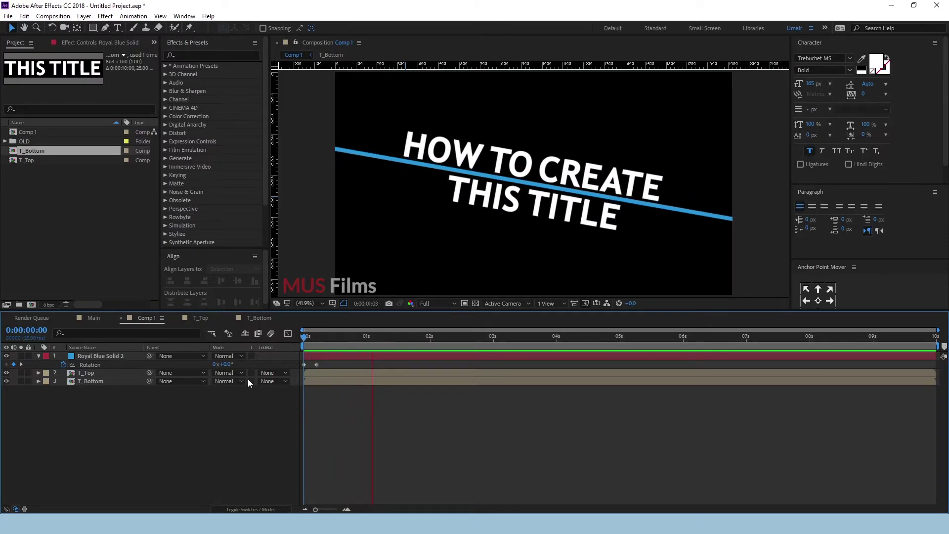
{"action": "key", "text": "space"}
{"action": "left_click_drag", "start_coordinate": [331, 340], "coordinate": [316, 343]}
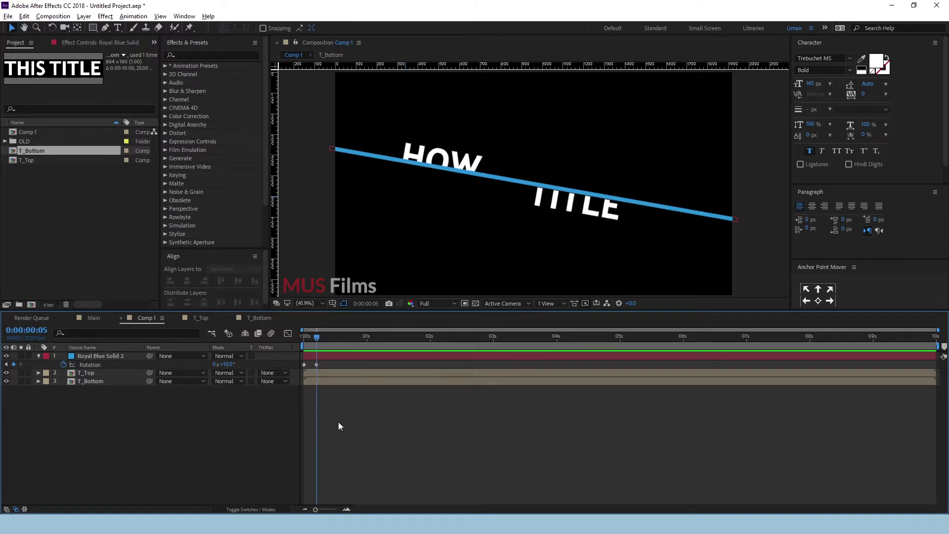
{"action": "left_click", "coordinate": [319, 374]}
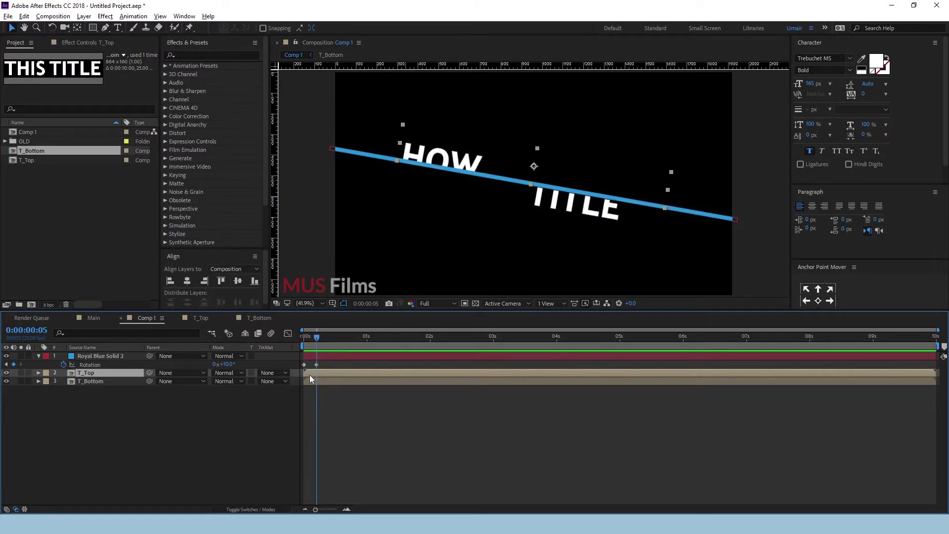
{"action": "left_click_drag", "start_coordinate": [309, 375], "coordinate": [322, 375]}
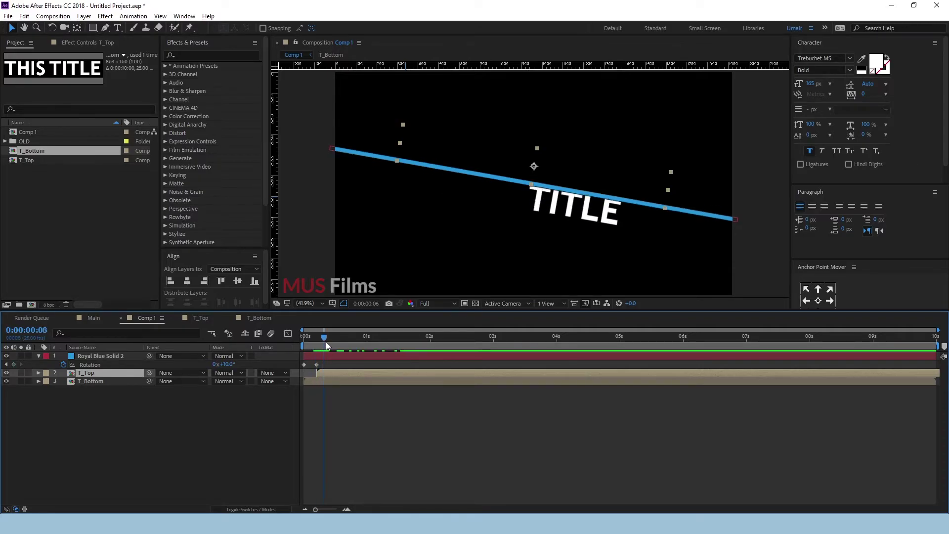
Make T_Bottom start at about 1:17 and preview the staggered titles.
{"action": "left_click_drag", "start_coordinate": [325, 342], "coordinate": [410, 359]}
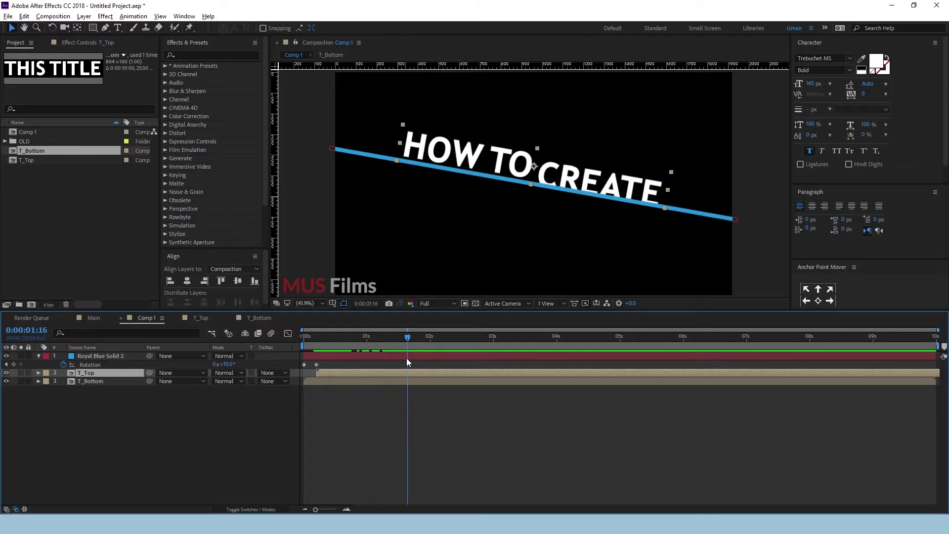
{"action": "left_click", "coordinate": [364, 385]}
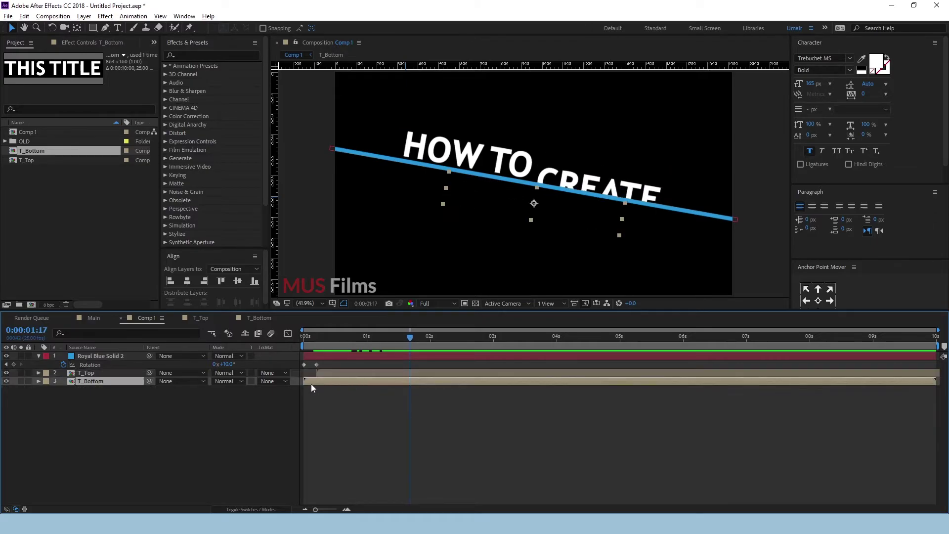
{"action": "left_click_drag", "start_coordinate": [314, 384], "coordinate": [417, 388]}
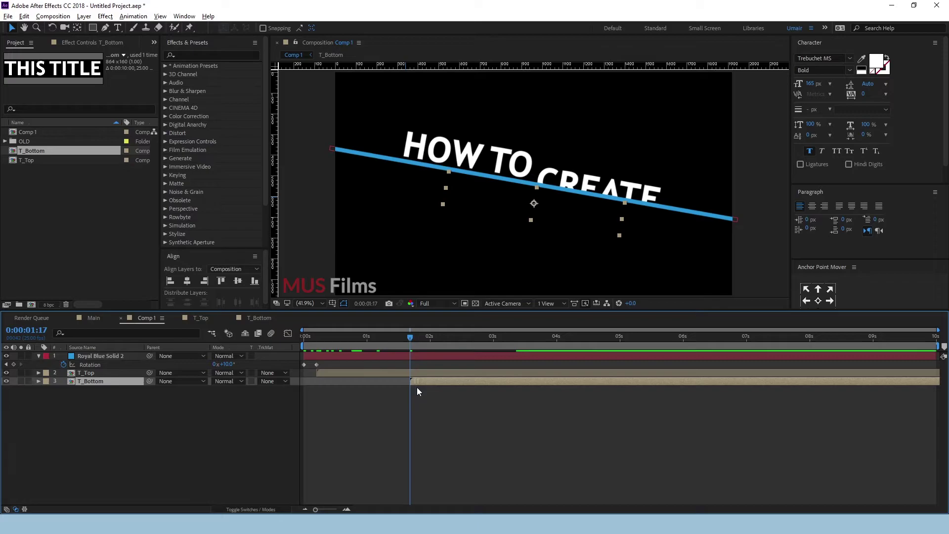
{"action": "key", "text": "Home"}
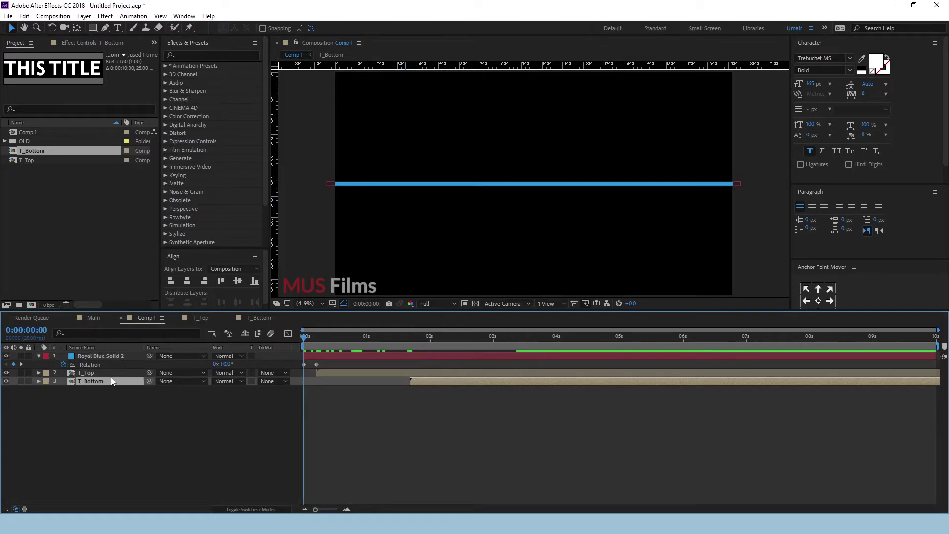
{"action": "key", "text": "space"}
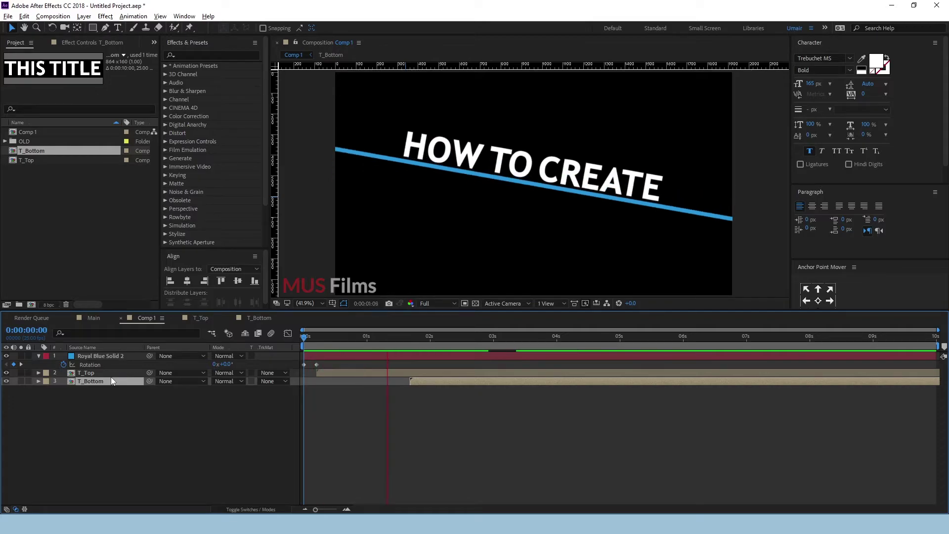
{"action": "key", "text": "space"}
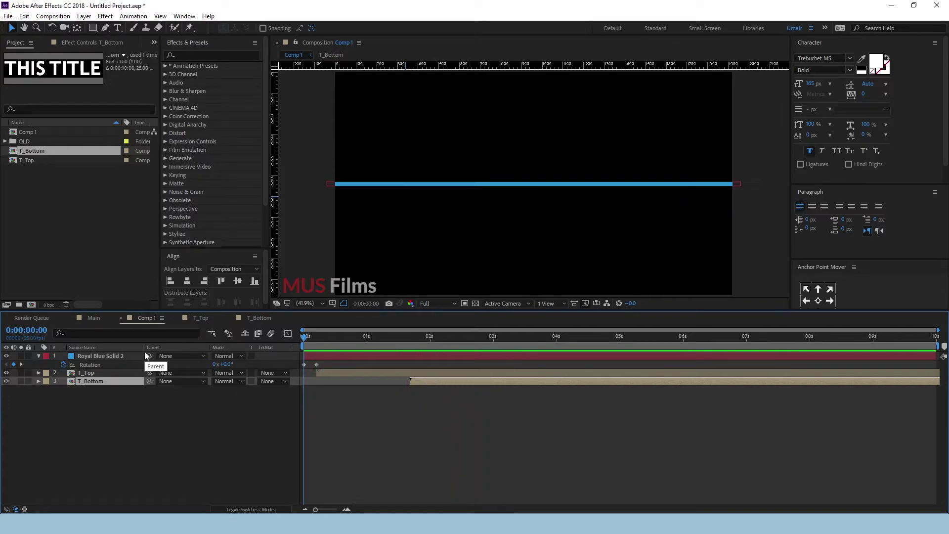
{"action": "left_click", "coordinate": [183, 434]}
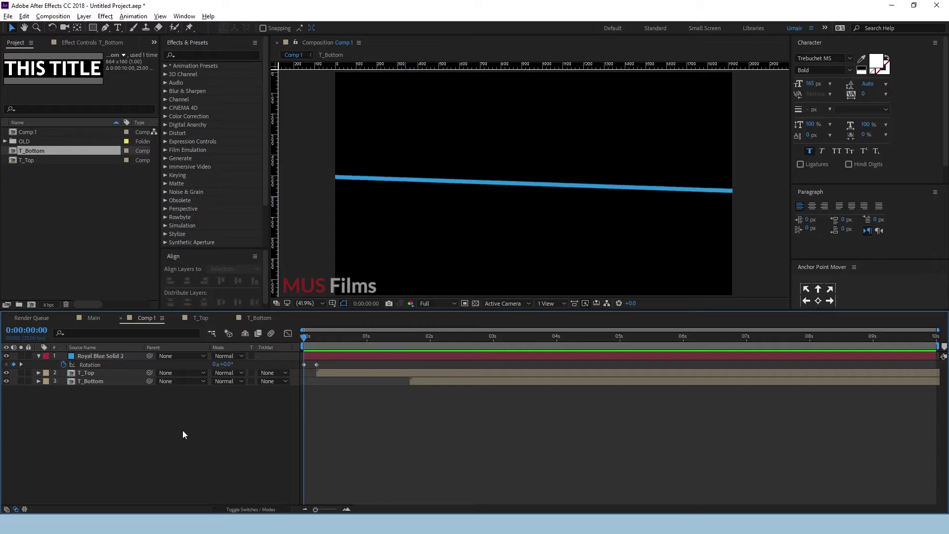
{"action": "key", "text": "space"}
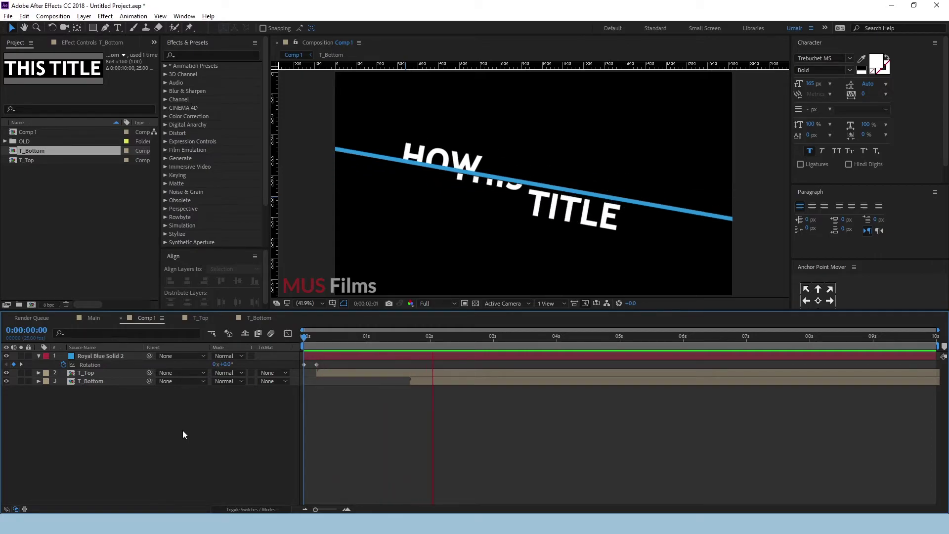
{"action": "key", "text": "space"}
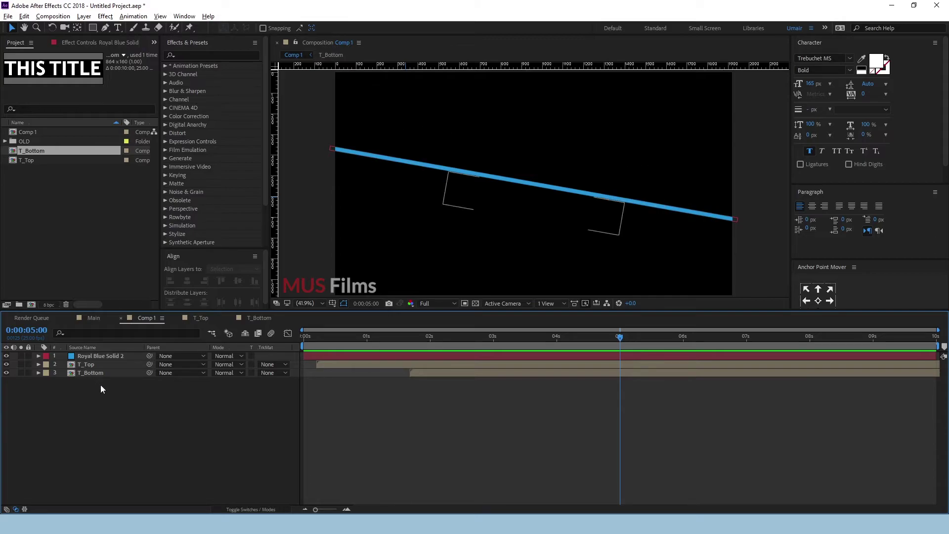
Show Royal Blue Solid 2's Rotation and Scale, adding a Rotation keyframe at 3:10.
{"action": "left_click", "coordinate": [104, 357]}
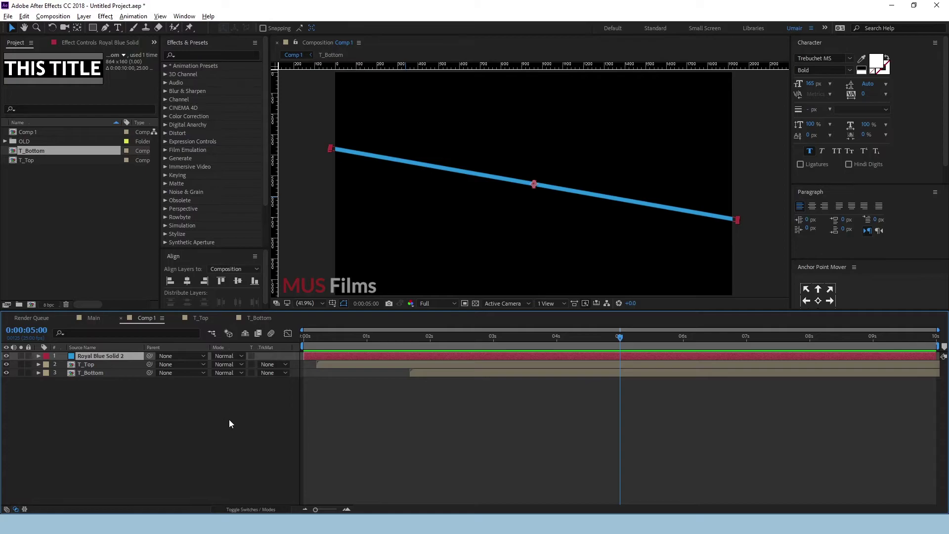
{"action": "key", "text": "r"}
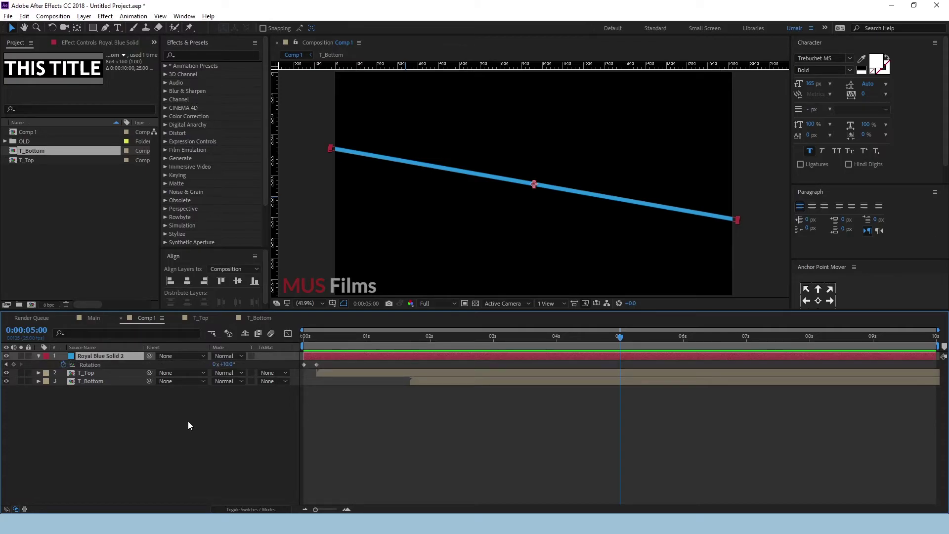
{"action": "key", "text": "shift+s"}
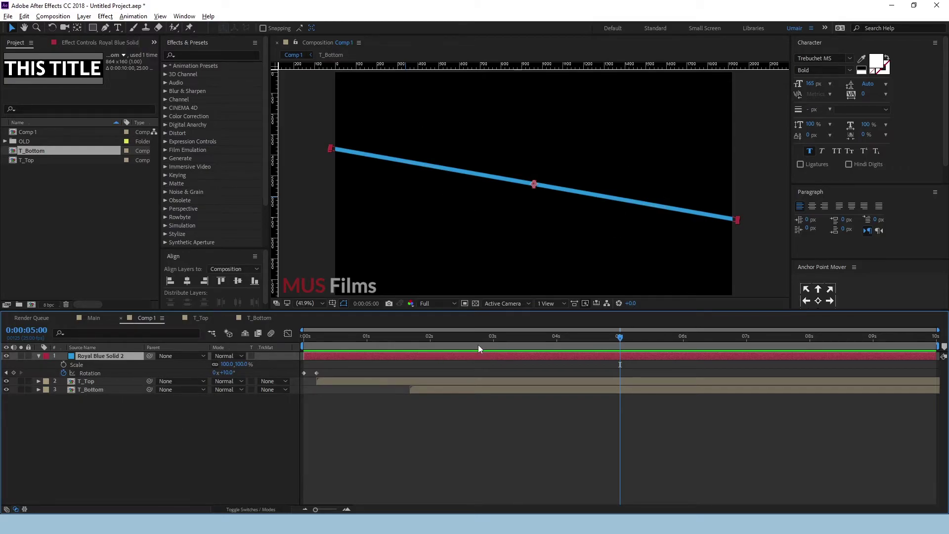
{"action": "mouse_move", "coordinate": [478, 346]}
{"action": "left_mouse_down"}
{"action": "mouse_move", "coordinate": [513, 355]}
{"action": "mouse_move", "coordinate": [519, 341]}
{"action": "left_mouse_up"}
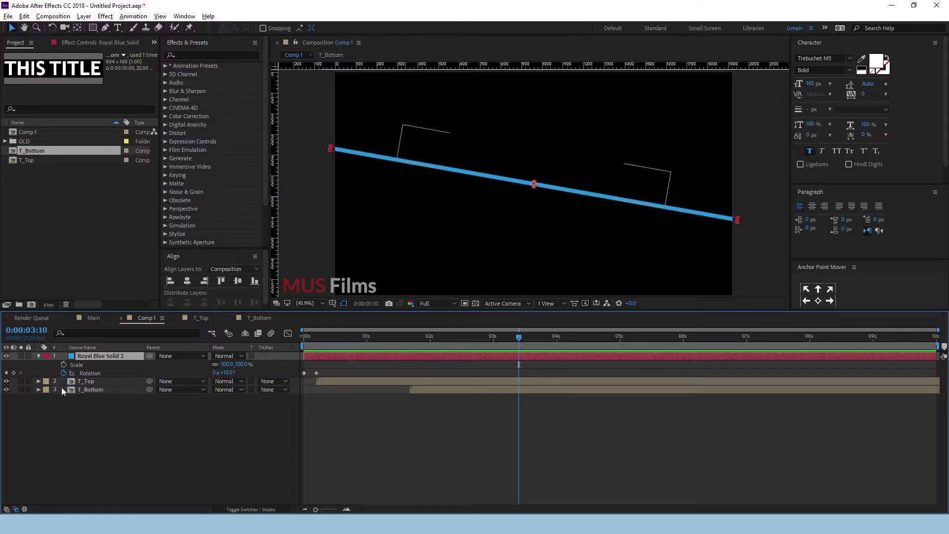
{"action": "left_click", "coordinate": [14, 373]}
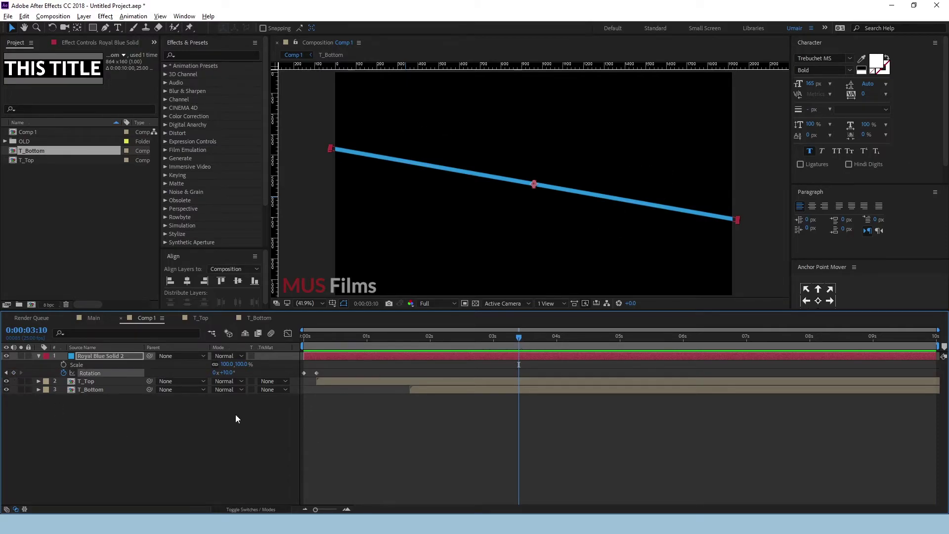
{"action": "left_click", "coordinate": [14, 373]}
Level the blue solid's rotation to 0° at 3:15 and set a Scale keyframe there.
{"action": "key", "text": "Page_Down"}
{"action": "key", "text": "Page_Down"}
{"action": "key", "text": "Page_Down"}
{"action": "key", "text": "Page_Down"}
{"action": "key", "text": "Page_Down"}
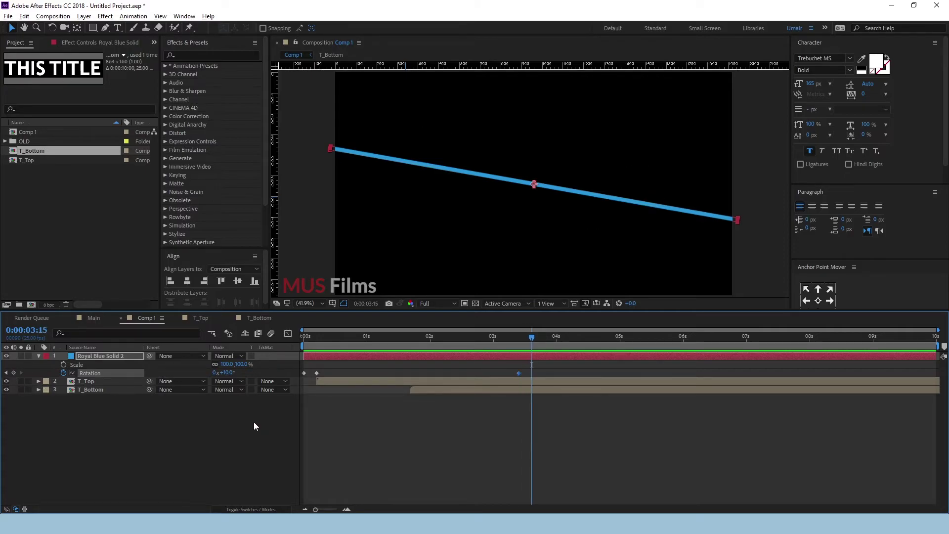
{"action": "left_click", "coordinate": [223, 373]}
{"action": "type", "text": "0"}
{"action": "key", "text": "Return"}
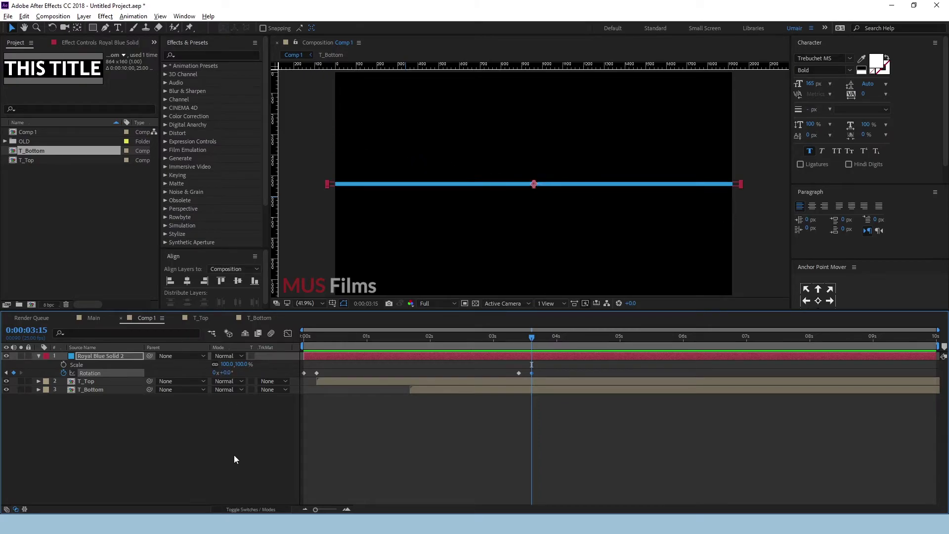
{"action": "left_click_drag", "start_coordinate": [528, 341], "coordinate": [532, 342]}
{"action": "left_click", "coordinate": [64, 364]}
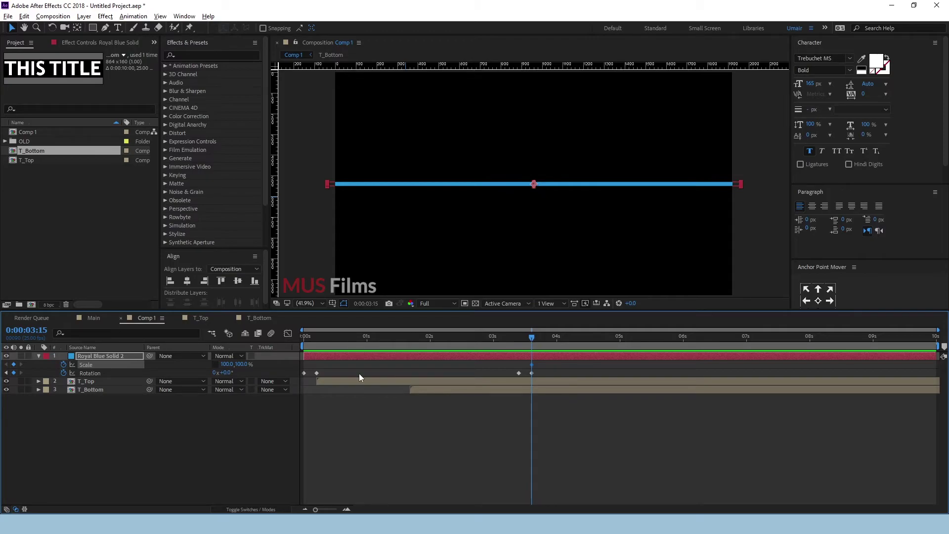
Stretch the blue solid's vertical Scale to 5600% at 3:21 and zoom out to view it.
{"action": "key", "text": "Page_Down"}
{"action": "key", "text": "Page_Down"}
{"action": "key", "text": "Page_Down"}
{"action": "key", "text": "Page_Down"}
{"action": "key", "text": "Page_Down"}
{"action": "key", "text": "Page_Down"}
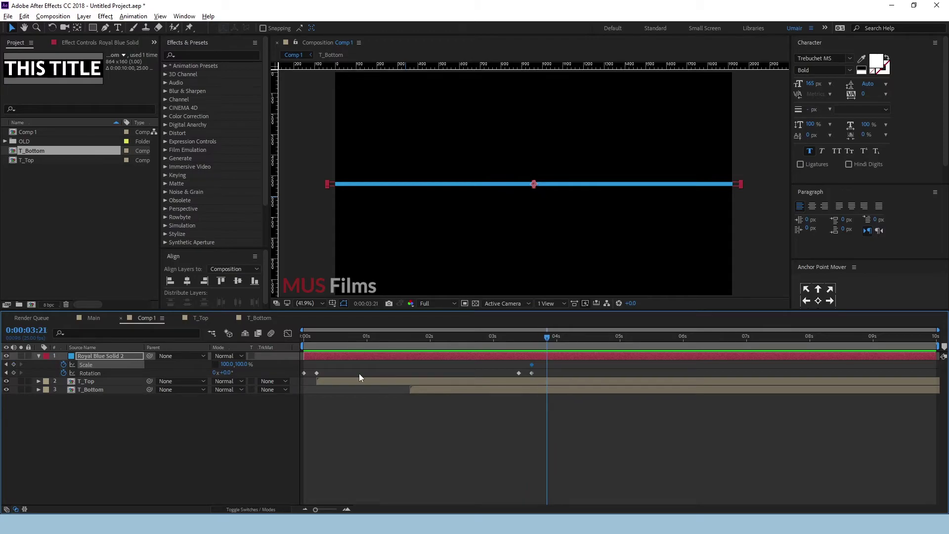
{"action": "mouse_move", "coordinate": [241, 363]}
{"action": "left_mouse_down"}
{"action": "mouse_move", "coordinate": [573, 348]}
{"action": "mouse_move", "coordinate": [243, 364]}
{"action": "left_mouse_up"}
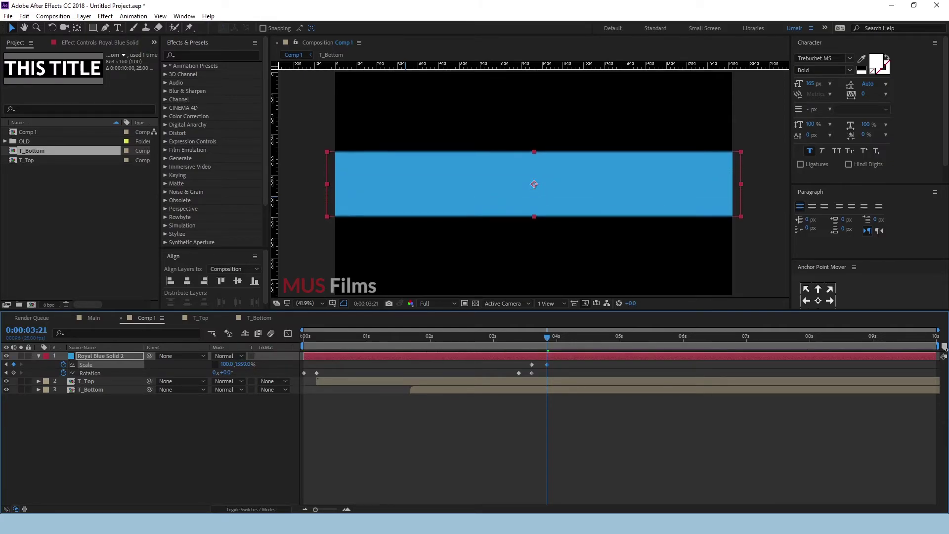
{"action": "left_click", "coordinate": [243, 364]}
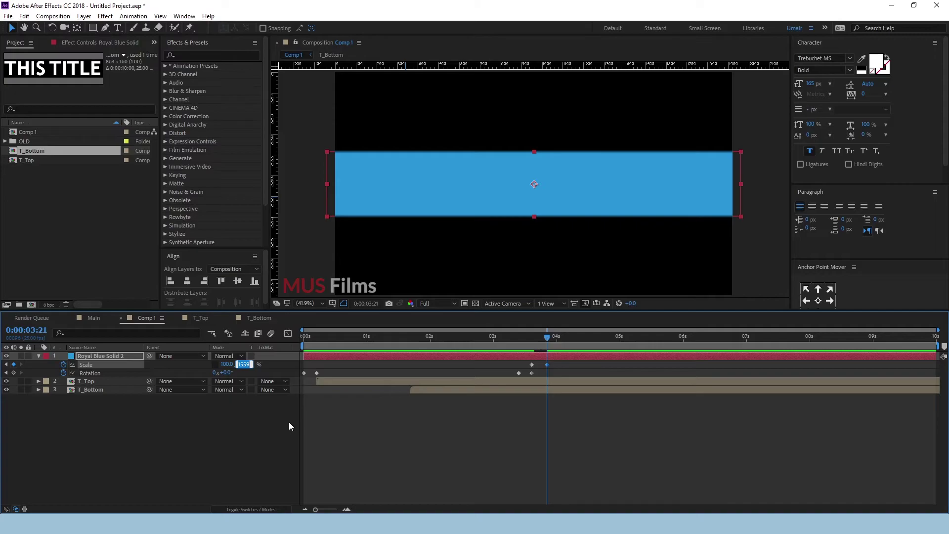
{"action": "type", "text": "5600"}
{"action": "key", "text": "Return"}
{"action": "key", "text": "comma"}
{"action": "key", "text": "comma"}
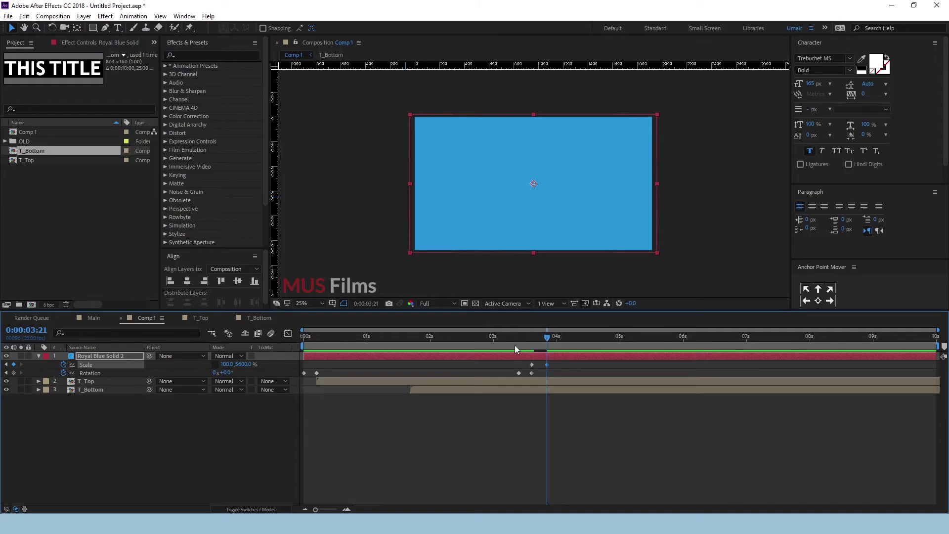
Preview the solid filling the frame, then return to 3:23.
{"action": "left_click_drag", "start_coordinate": [515, 346], "coordinate": [486, 359]}
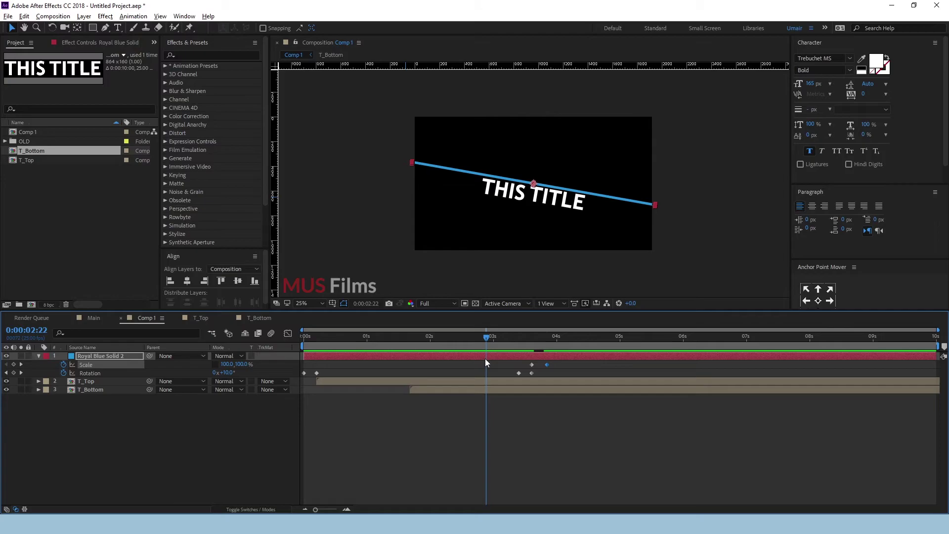
{"action": "key", "text": "space"}
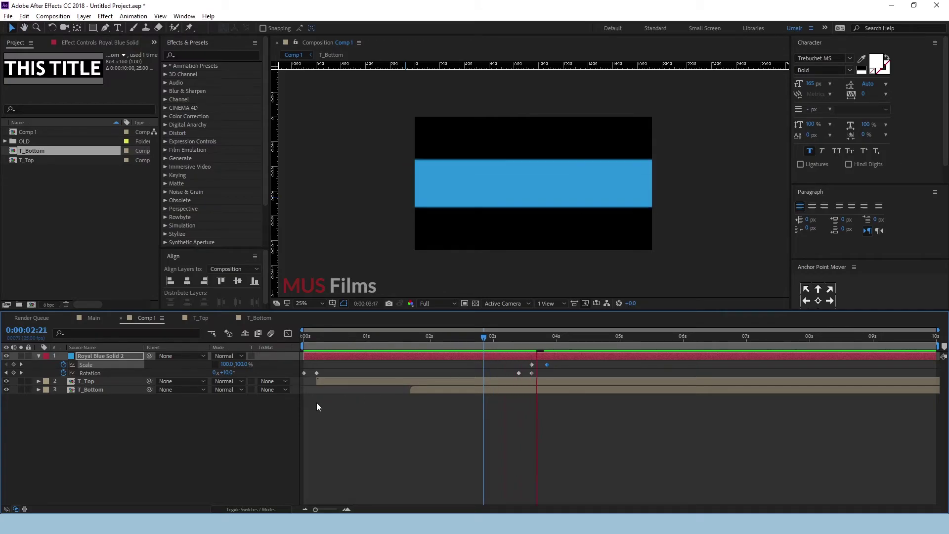
{"action": "left_click", "coordinate": [316, 403]}
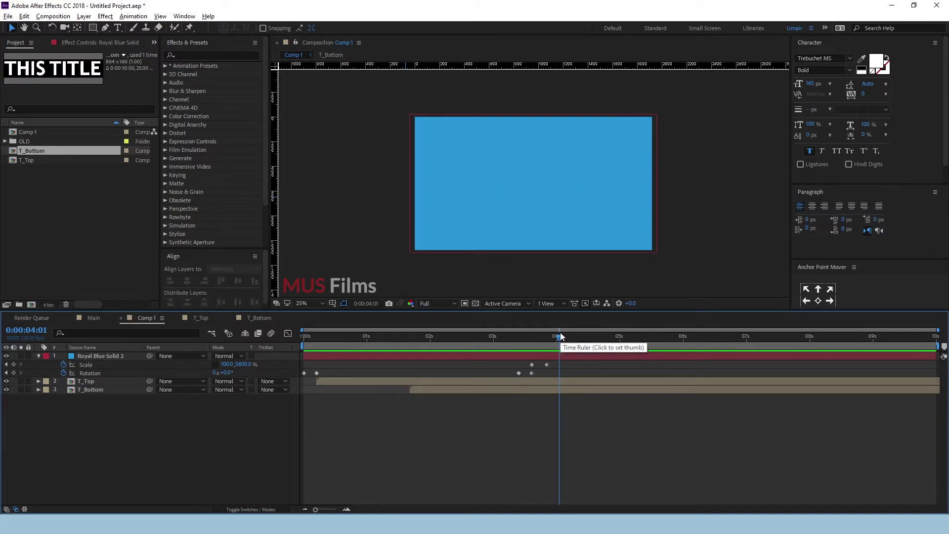
{"action": "left_click_drag", "start_coordinate": [559, 340], "coordinate": [552, 338]}
{"action": "key", "text": "u"}
{"action": "key", "text": "ctrl+t"}
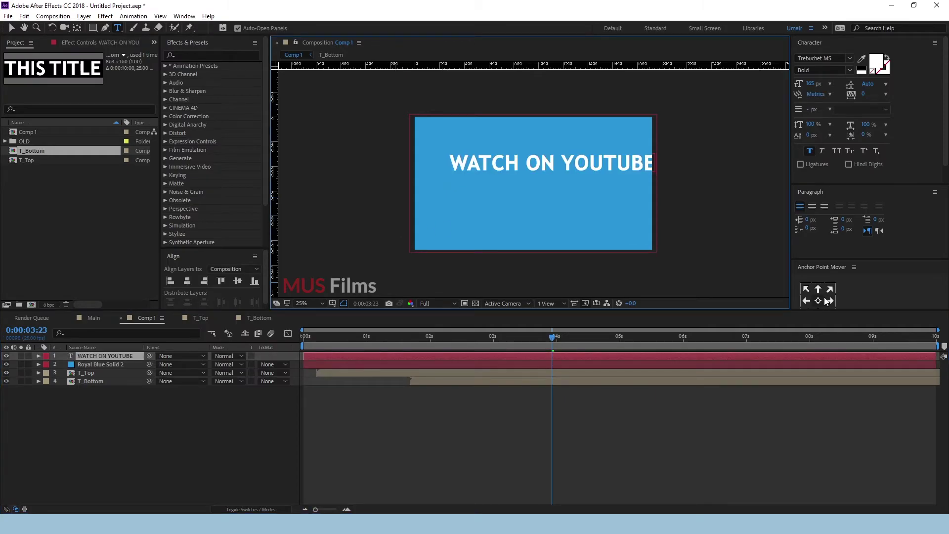
Centre the WATCH ON YOUTUBE text horizontally and vertically in Comp 1 and select its layer.
{"action": "left_click", "coordinate": [827, 301]}
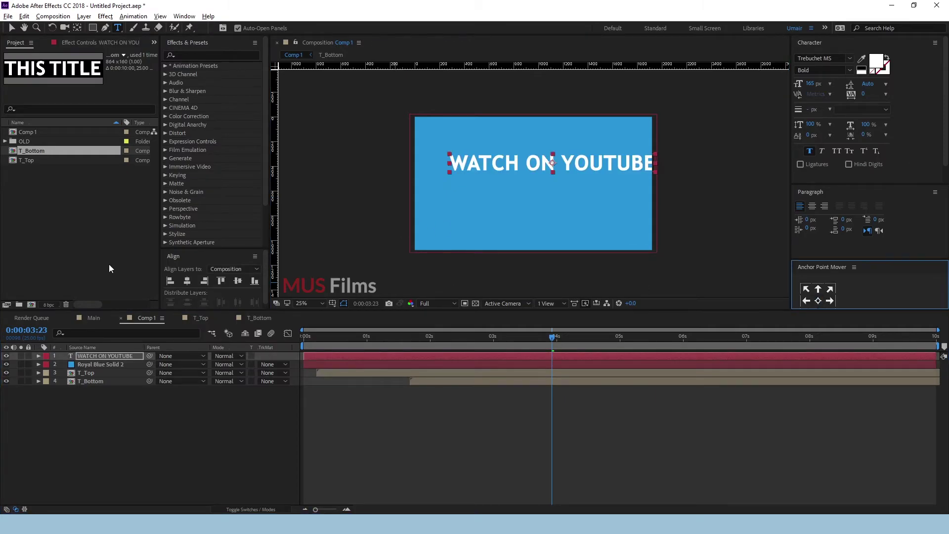
{"action": "left_click", "coordinate": [205, 281]}
{"action": "left_click", "coordinate": [238, 282]}
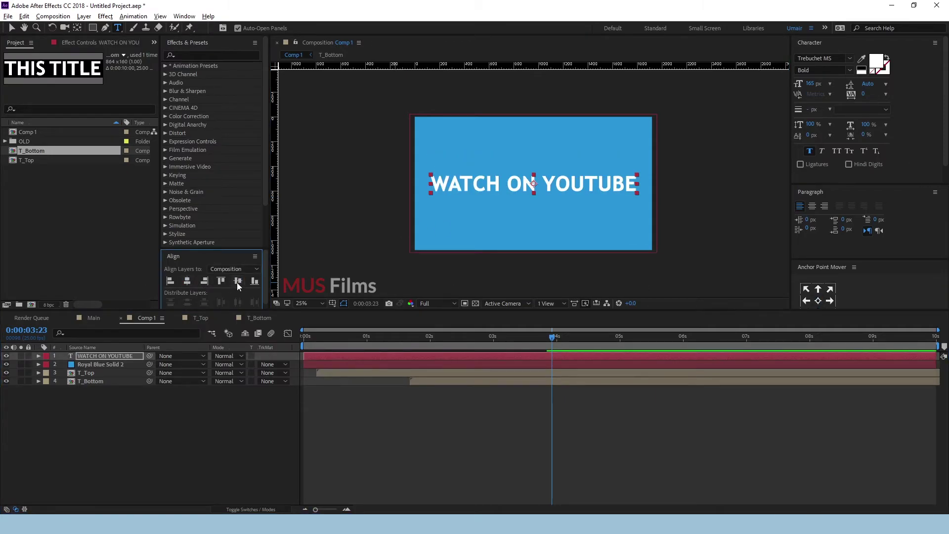
{"action": "key", "text": "v"}
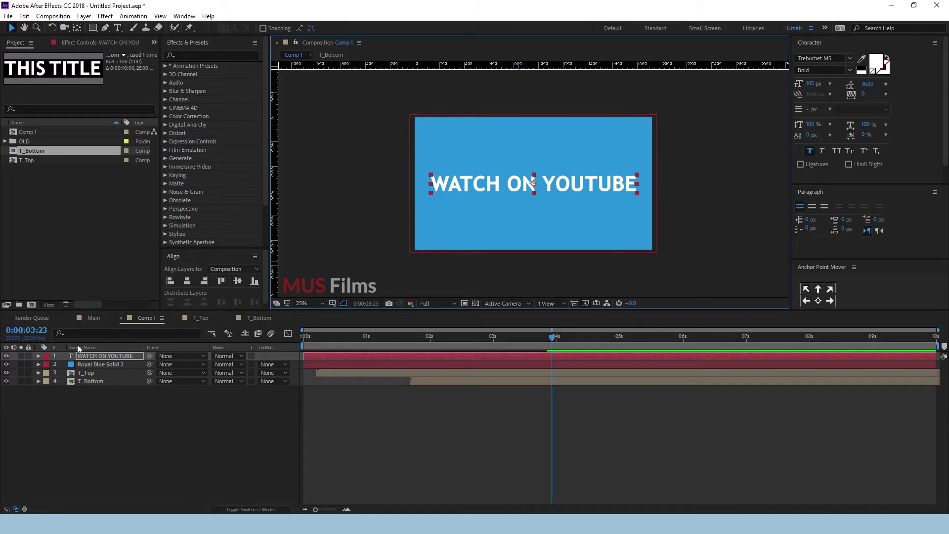
{"action": "left_click", "coordinate": [98, 357]}
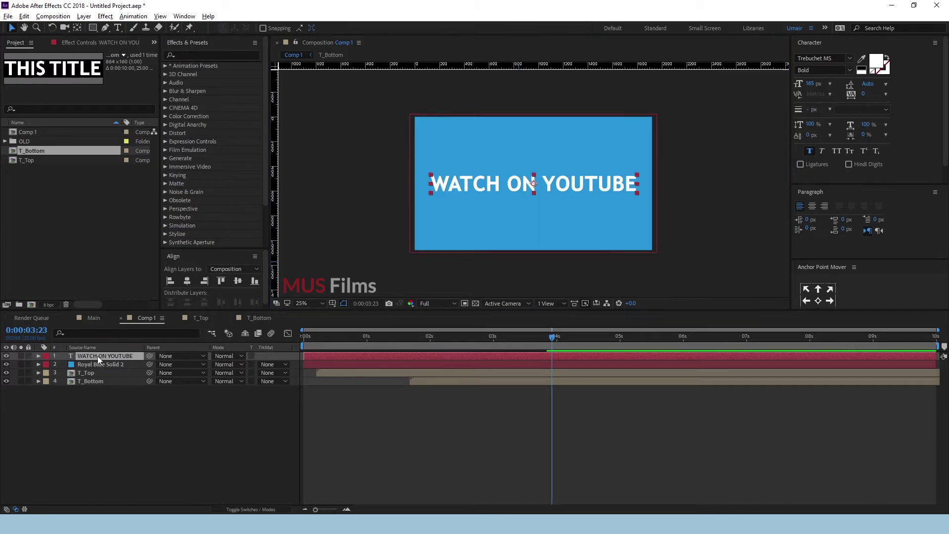
Draw one rectangle mask around WATCH ON and a second around YOUTUBE on the text layer.
{"action": "left_click", "coordinate": [95, 29]}
{"action": "left_click_drag", "start_coordinate": [425, 169], "coordinate": [539, 198]}
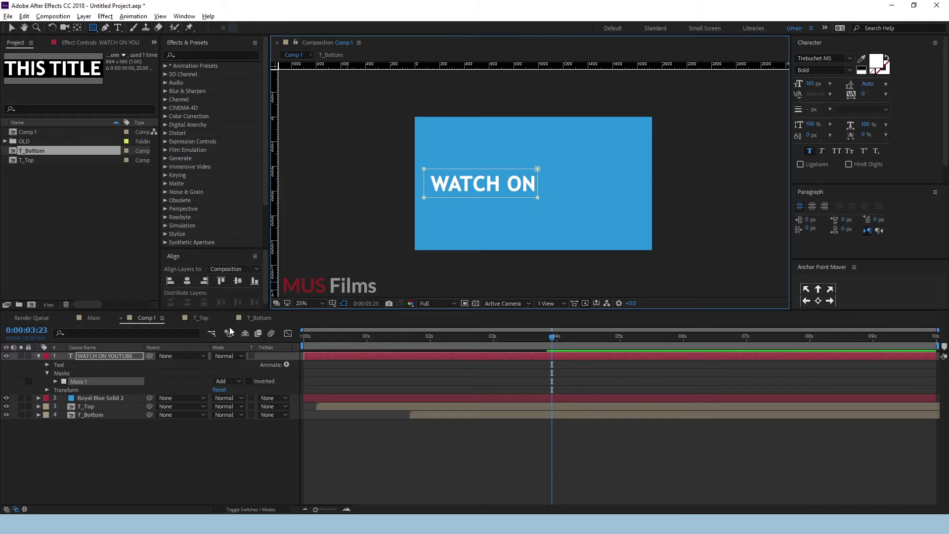
{"action": "left_click", "coordinate": [110, 355]}
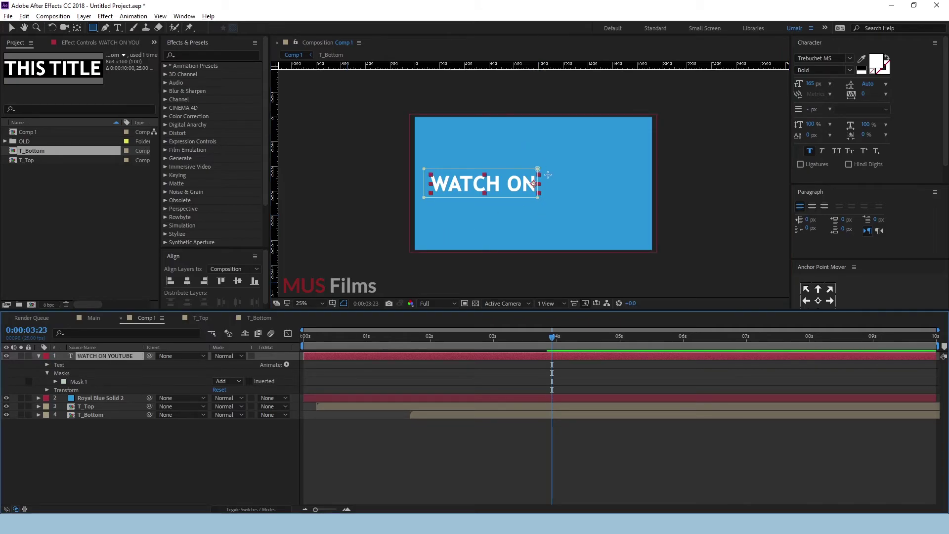
{"action": "left_click_drag", "start_coordinate": [541, 169], "coordinate": [638, 198]}
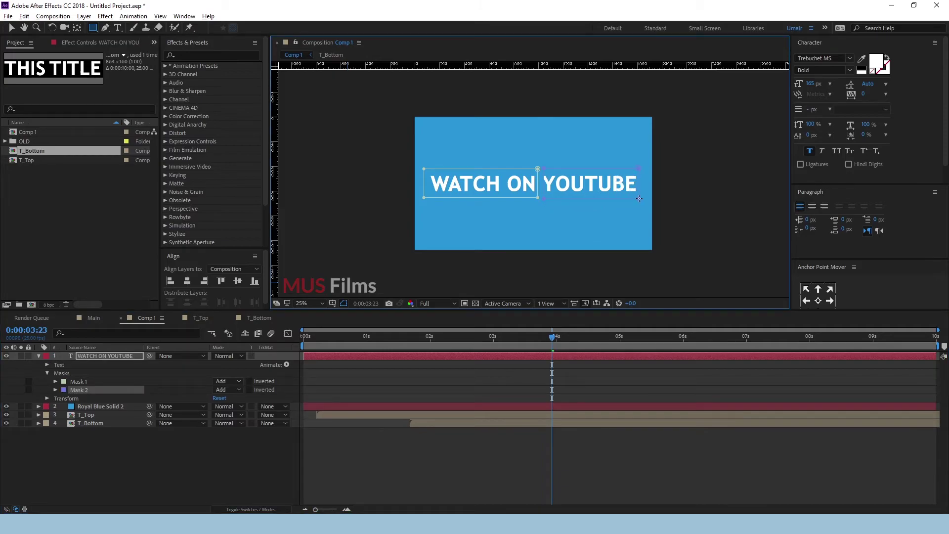
{"action": "key", "text": "v"}
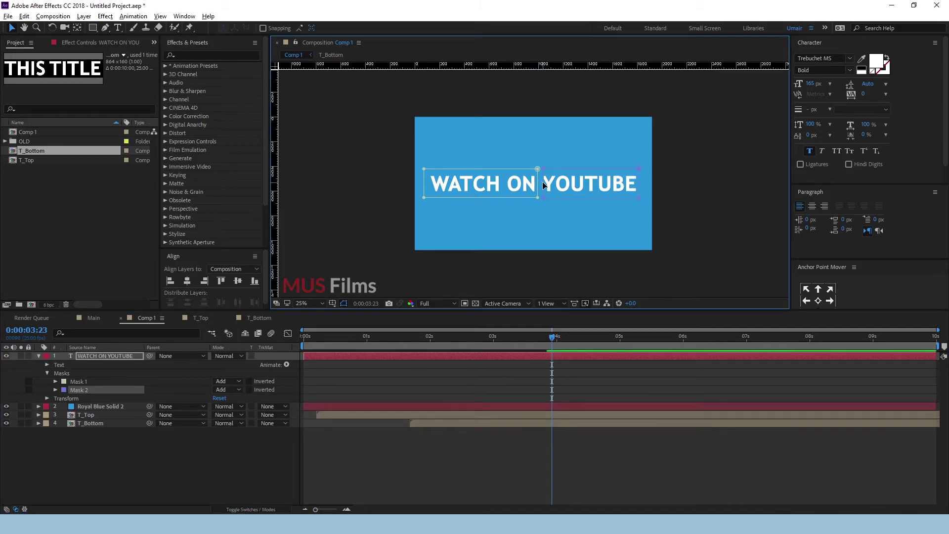
{"action": "left_click", "coordinate": [543, 183]}
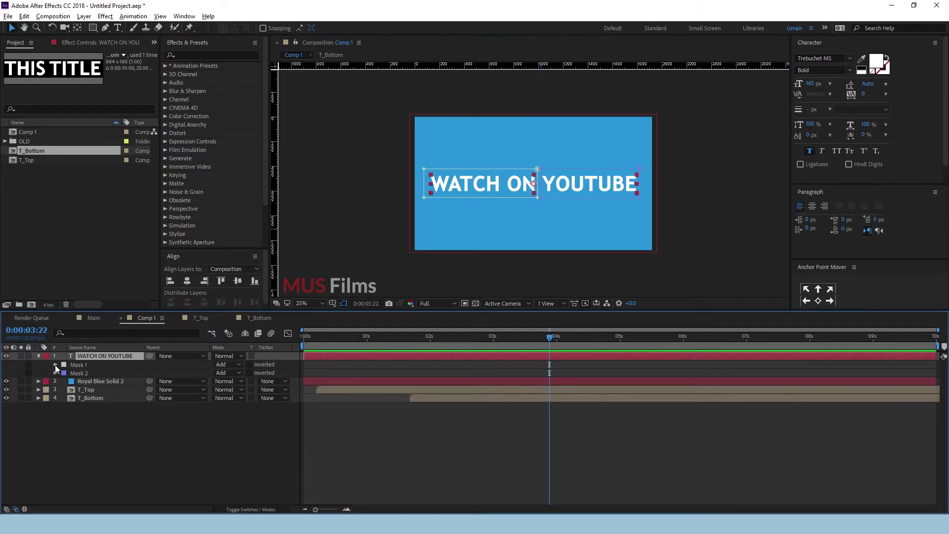
Keyframe Mask 1's path at 3:22 and 4:03, moving it above the text at 3:22 to hide WATCH ON.
{"action": "left_click", "coordinate": [55, 365]}
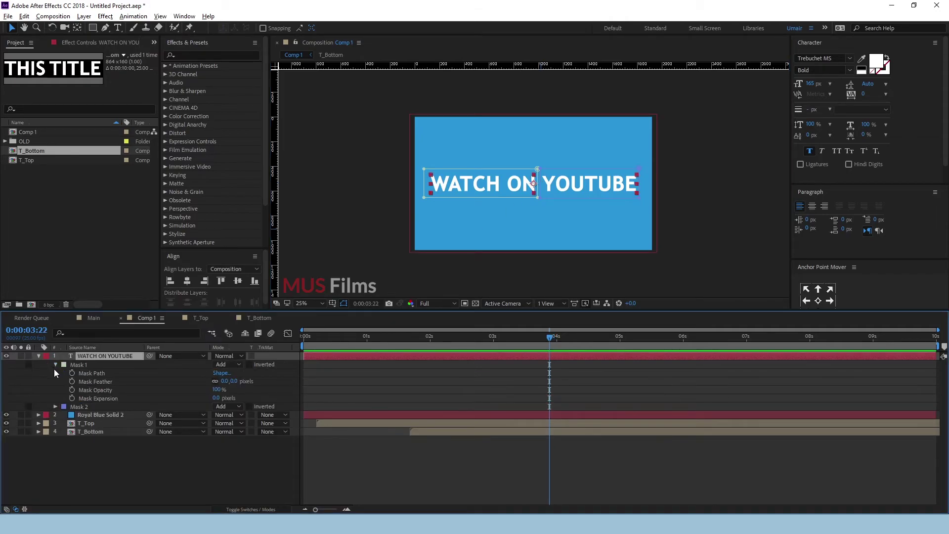
{"action": "left_click", "coordinate": [73, 374]}
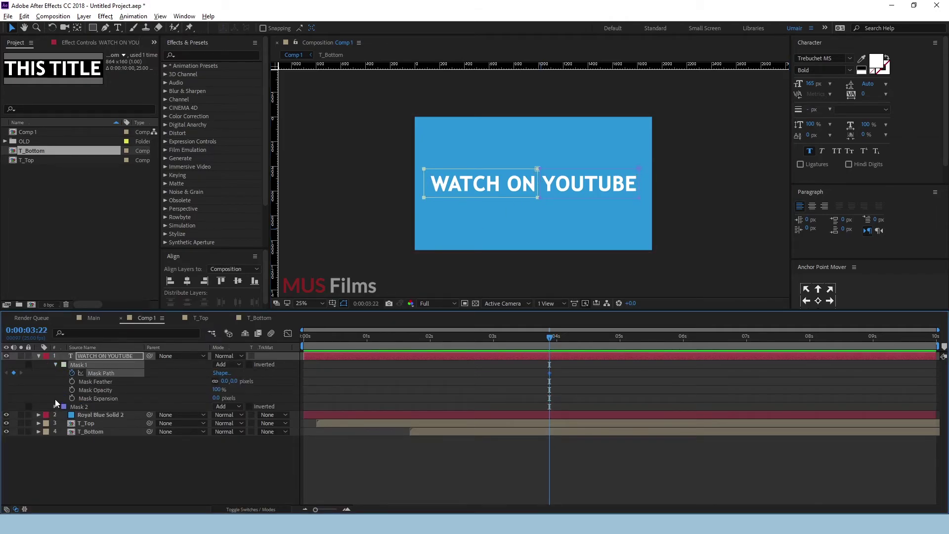
{"action": "key", "text": "Page_Down"}
{"action": "key", "text": "Page_Down"}
{"action": "key", "text": "Page_Down"}
{"action": "key", "text": "Page_Down"}
{"action": "key", "text": "Page_Down"}
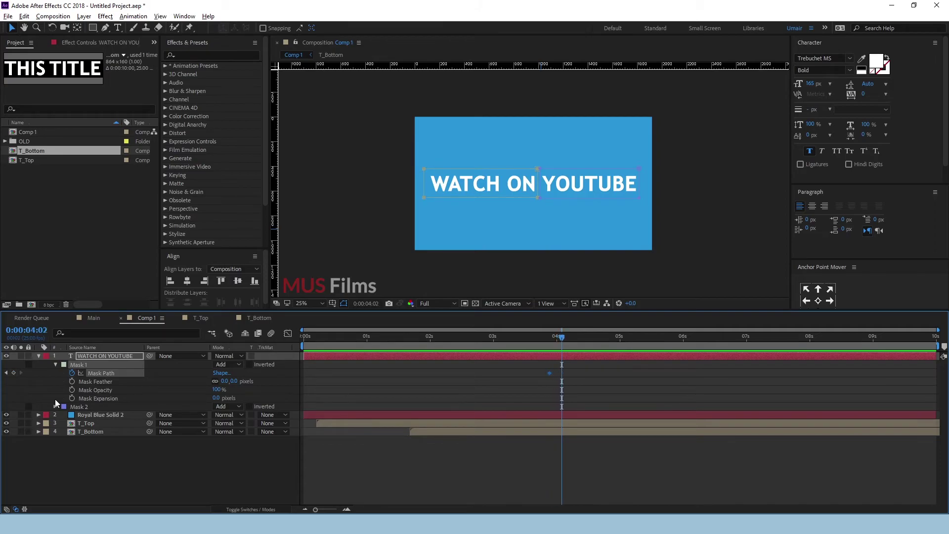
{"action": "key", "text": "Page_Down"}
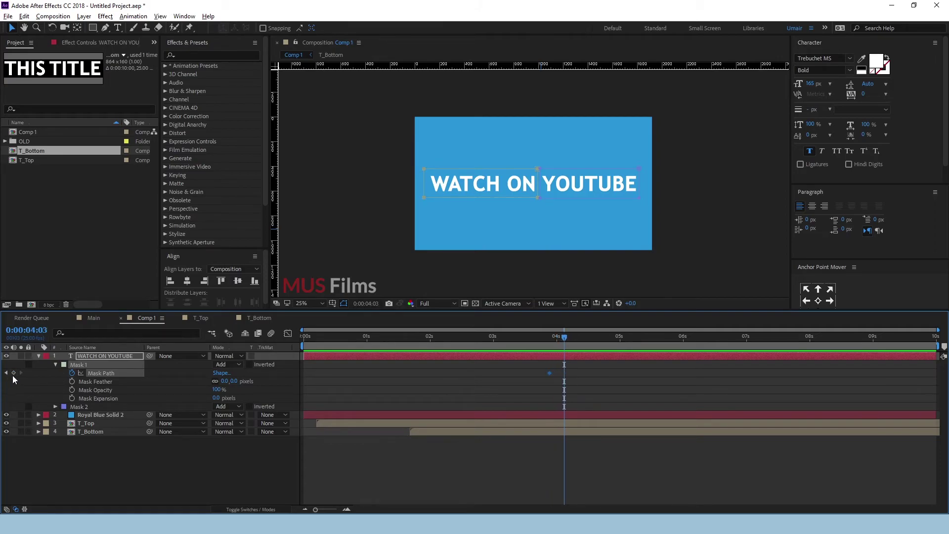
{"action": "left_click", "coordinate": [13, 373]}
{"action": "left_click", "coordinate": [7, 373]}
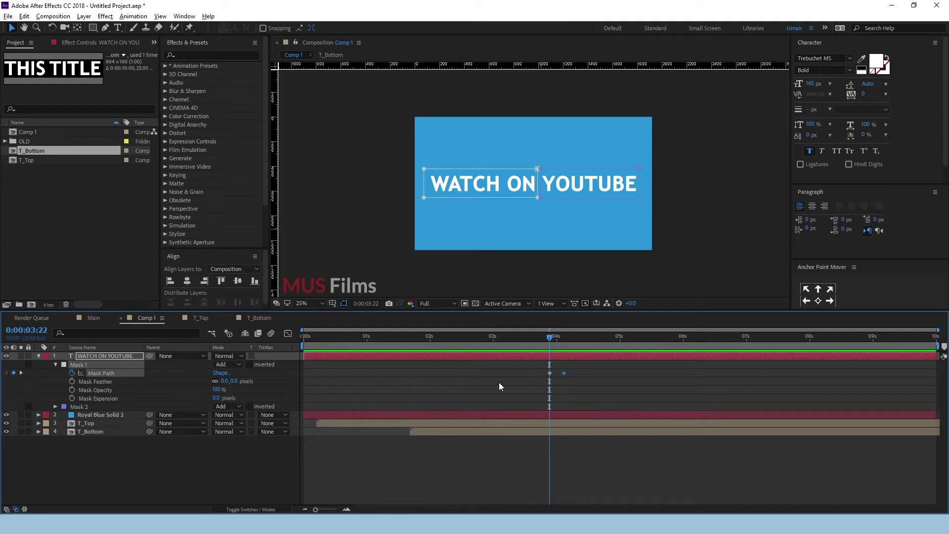
{"action": "left_click", "coordinate": [533, 370]}
{"action": "left_click", "coordinate": [536, 356]}
{"action": "left_click_drag", "start_coordinate": [455, 196], "coordinate": [455, 162]}
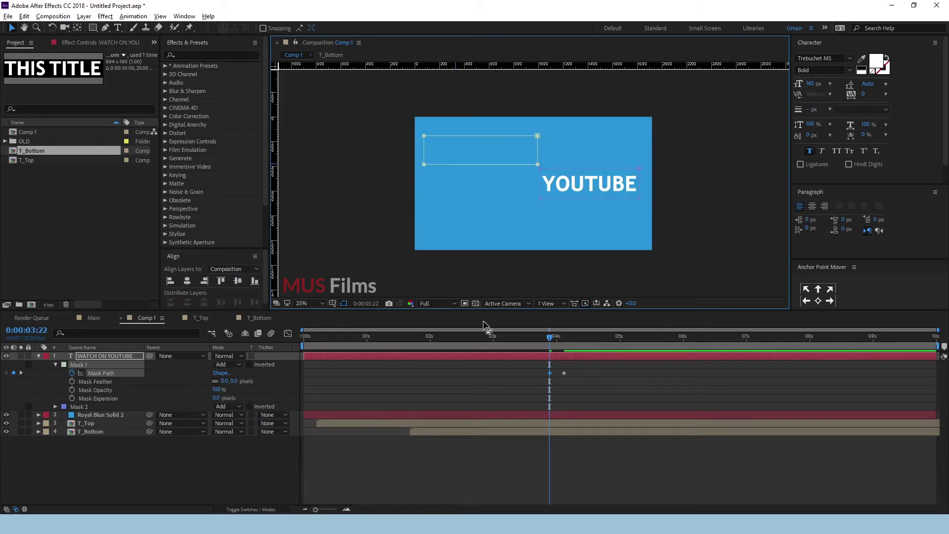
Keyframe Mask 2 at 3:22 and 4:03, shifting it below YOUTUBE at 3:22, then draw a thin third mask.
{"action": "left_click", "coordinate": [55, 406]}
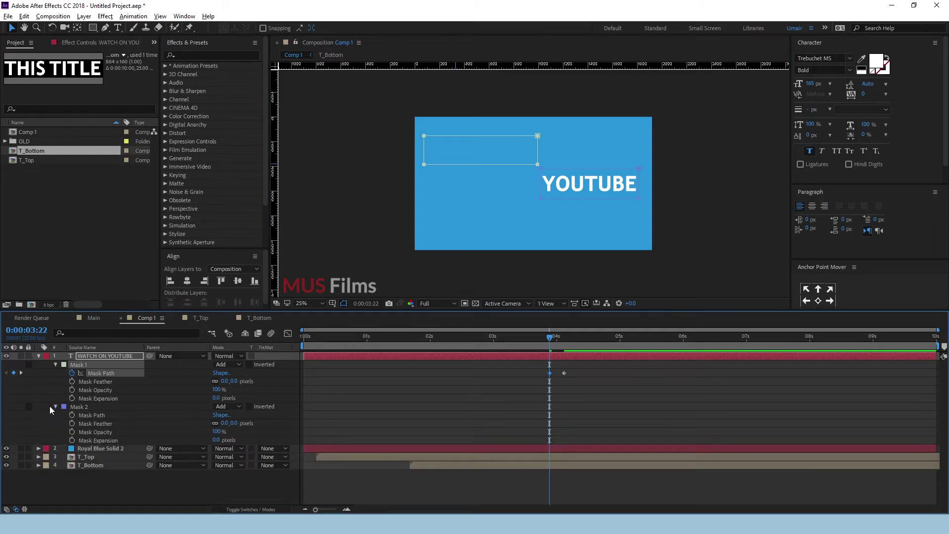
{"action": "left_click", "coordinate": [72, 415]}
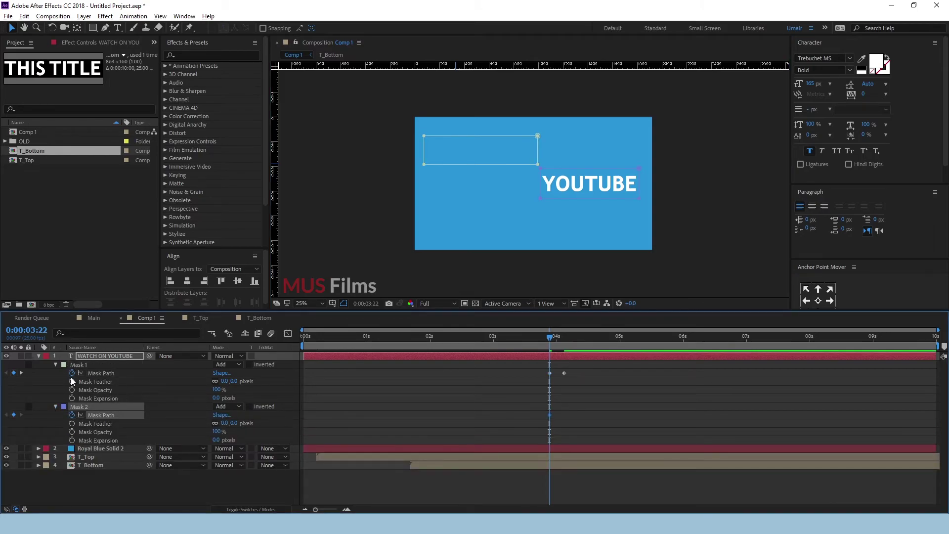
{"action": "left_click", "coordinate": [20, 373]}
{"action": "left_click", "coordinate": [14, 414]}
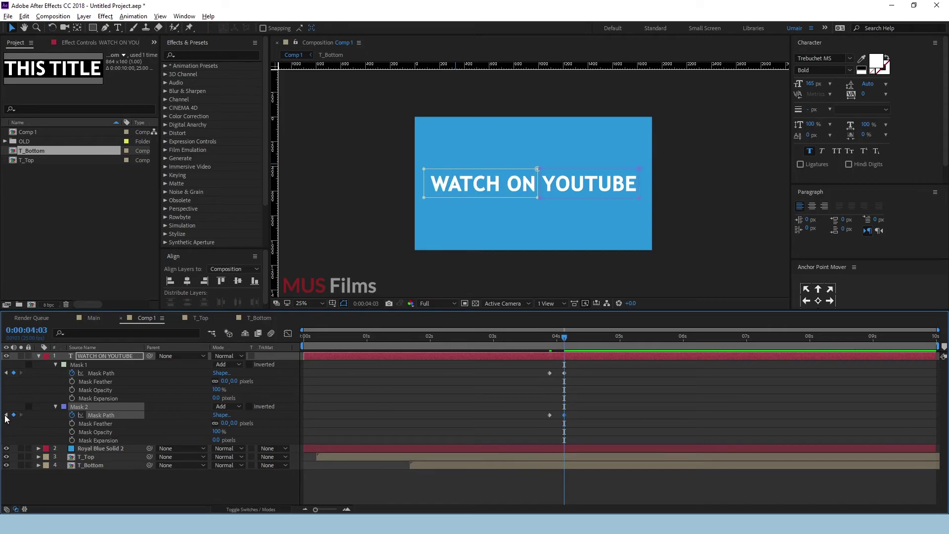
{"action": "left_click", "coordinate": [6, 415]}
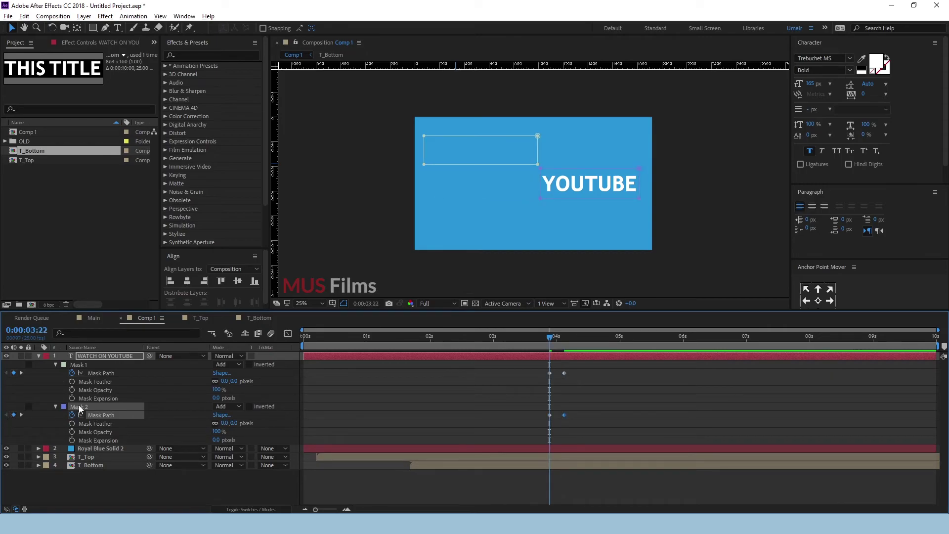
{"action": "left_click_drag", "start_coordinate": [596, 198], "coordinate": [600, 227]}
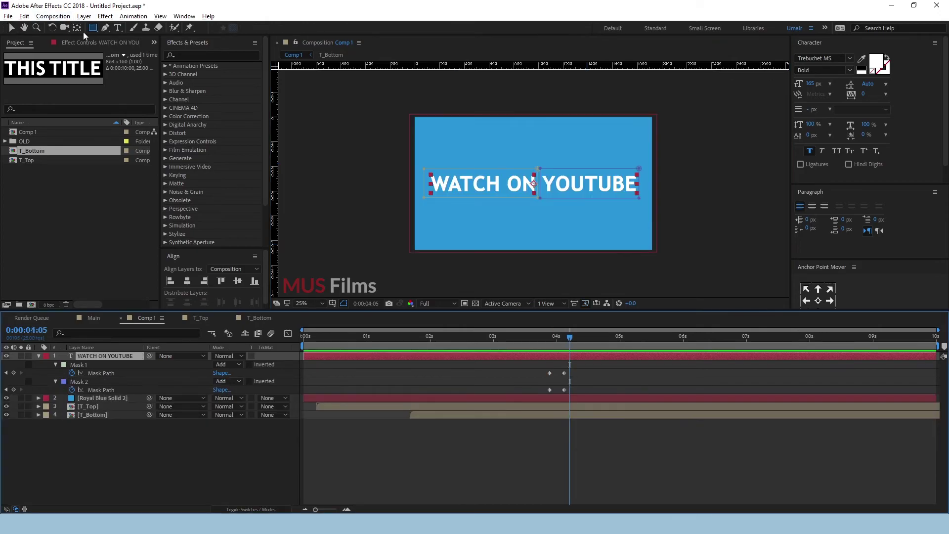
{"action": "left_click_drag", "start_coordinate": [416, 181], "coordinate": [645, 184]}
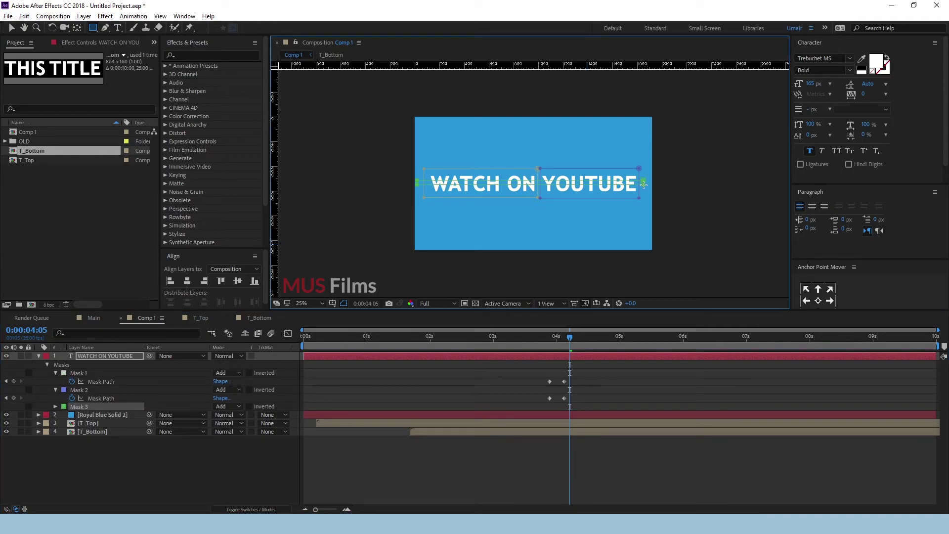
Set Mask 3 to Subtract so it cuts a thin slice, and position the slice across the text.
{"action": "left_click", "coordinate": [54, 406]}
{"action": "left_click", "coordinate": [240, 407]}
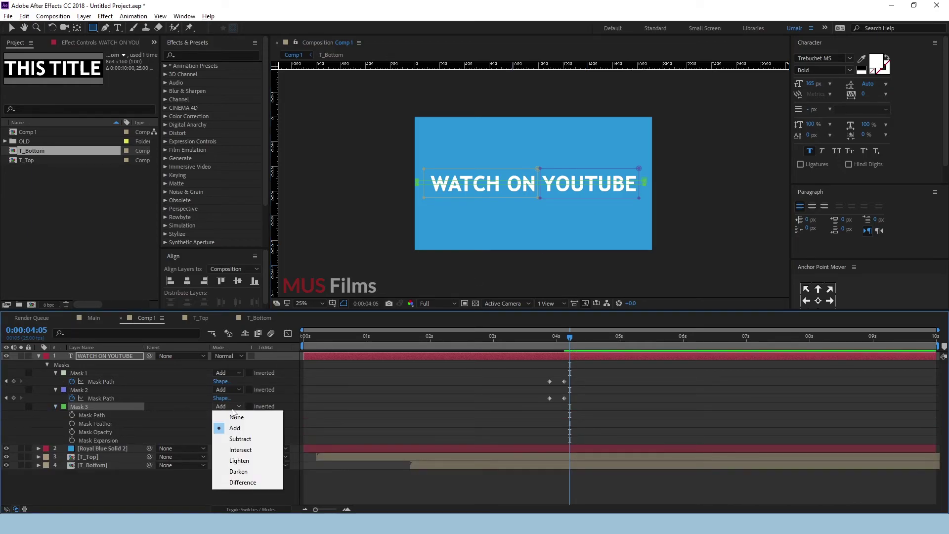
{"action": "left_click", "coordinate": [240, 439]}
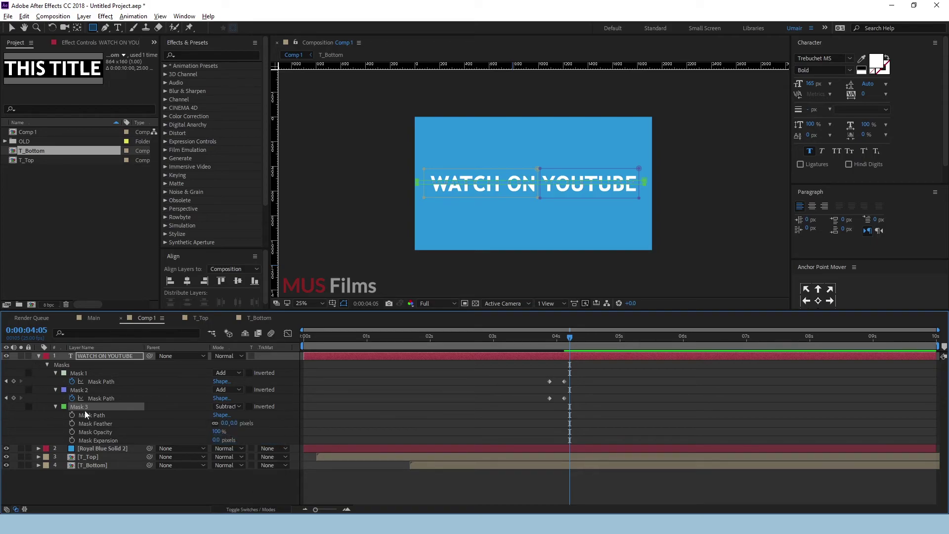
{"action": "key", "text": "v"}
{"action": "scroll", "coordinate": [517, 195], "scroll_direction": "up", "scroll_amount": 2}
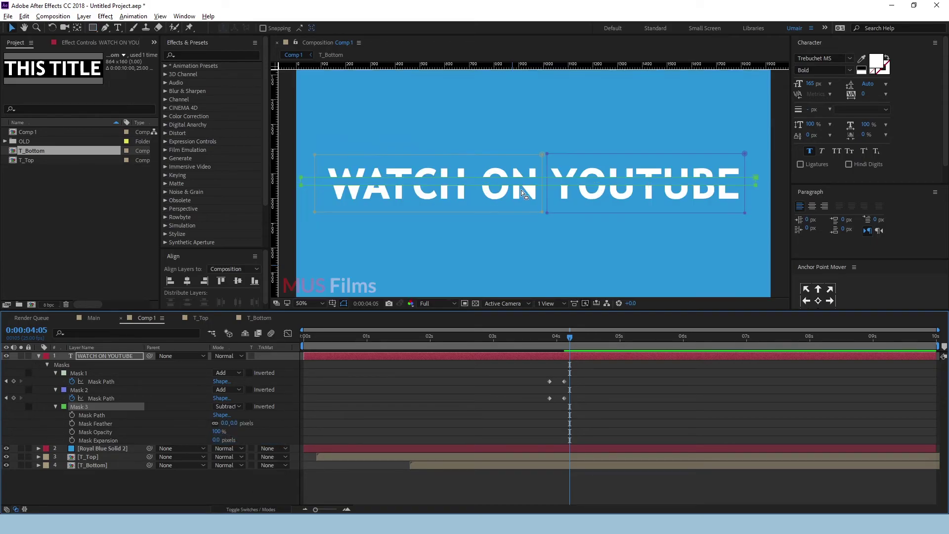
{"action": "scroll", "coordinate": [522, 194], "scroll_direction": "up", "scroll_amount": 2}
{"action": "double_click", "coordinate": [555, 187]}
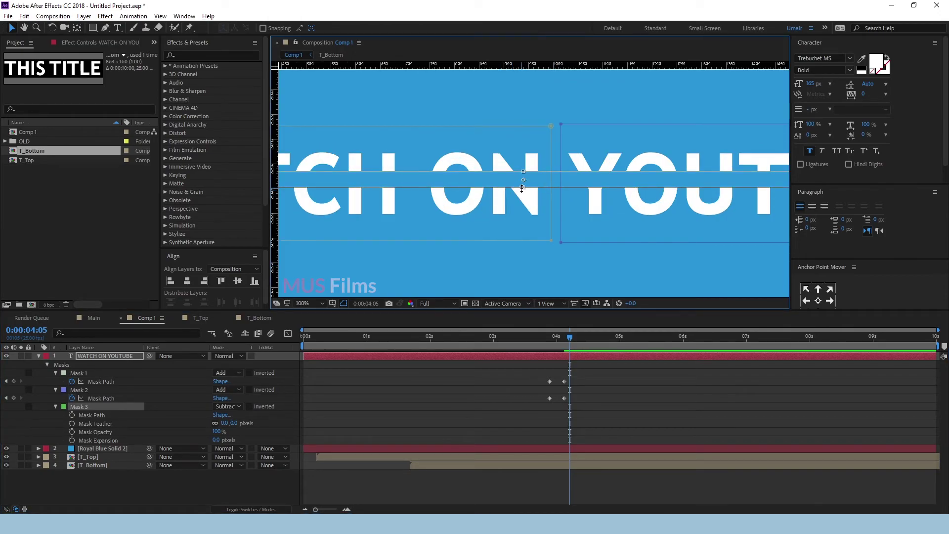
{"action": "left_click_drag", "start_coordinate": [521, 188], "coordinate": [525, 185]}
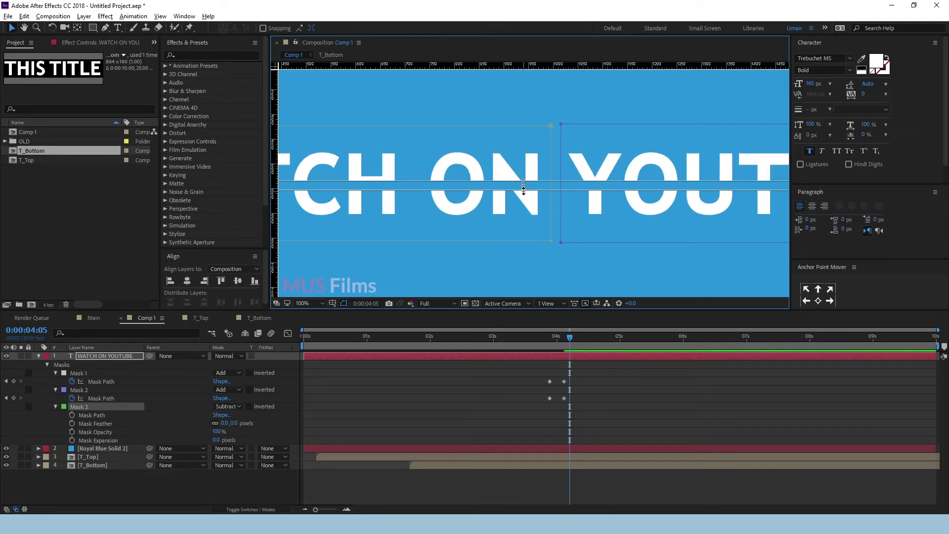
Keyframe Mask 3's path at 4:05 and 4:10, narrowing the band at 4:05, then fit the view.
{"action": "left_click", "coordinate": [594, 410]}
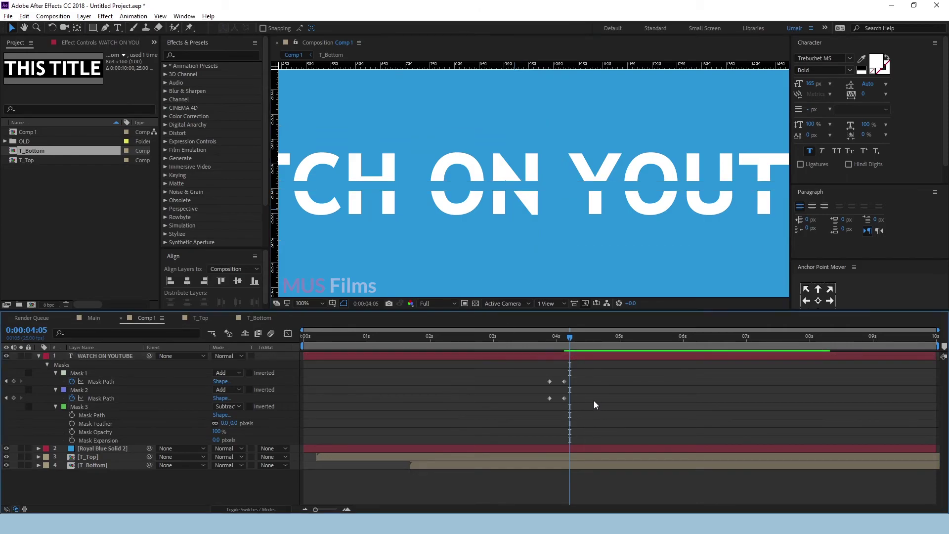
{"action": "left_click", "coordinate": [534, 357]}
{"action": "left_click", "coordinate": [72, 415]}
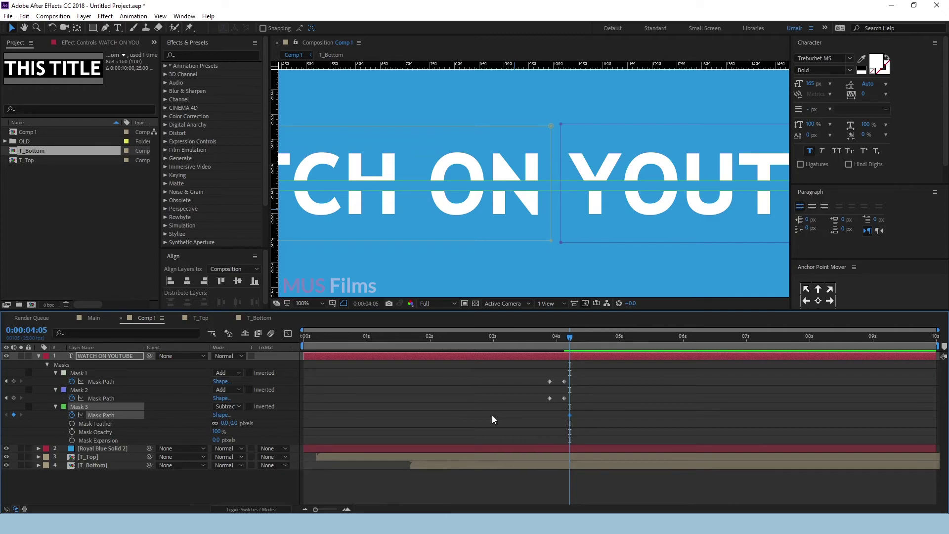
{"action": "key", "text": "Page_Down"}
{"action": "key", "text": "Page_Down"}
{"action": "key", "text": "Page_Down"}
{"action": "key", "text": "Page_Down"}
{"action": "key", "text": "Page_Down"}
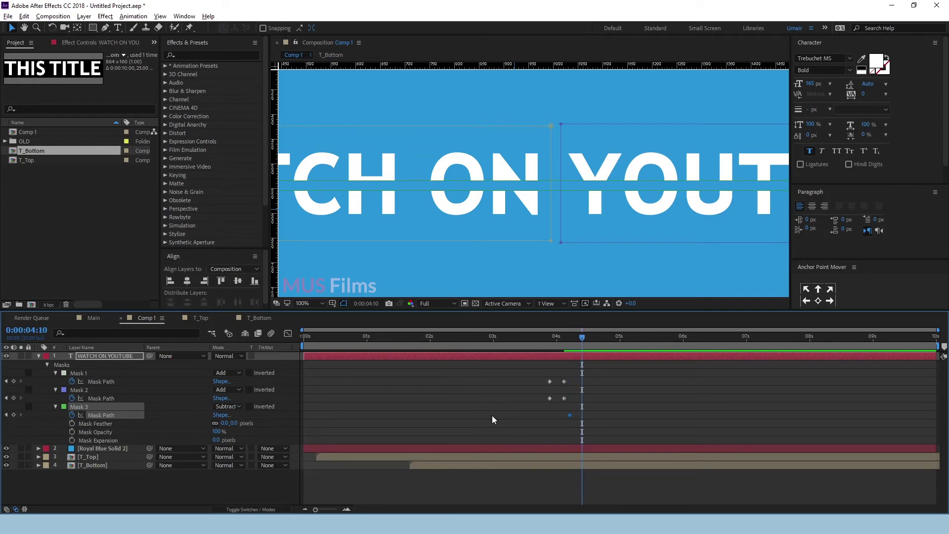
{"action": "left_click", "coordinate": [13, 415]}
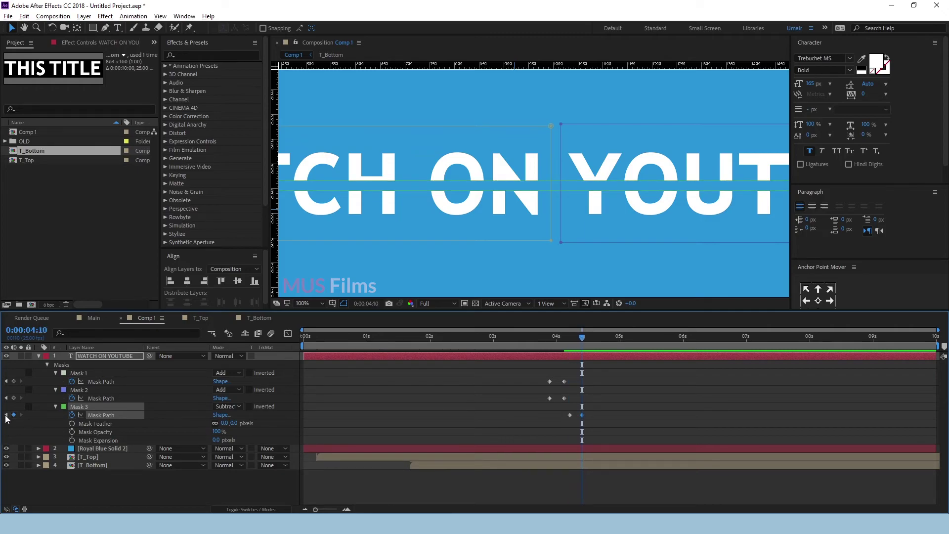
{"action": "left_click", "coordinate": [6, 416]}
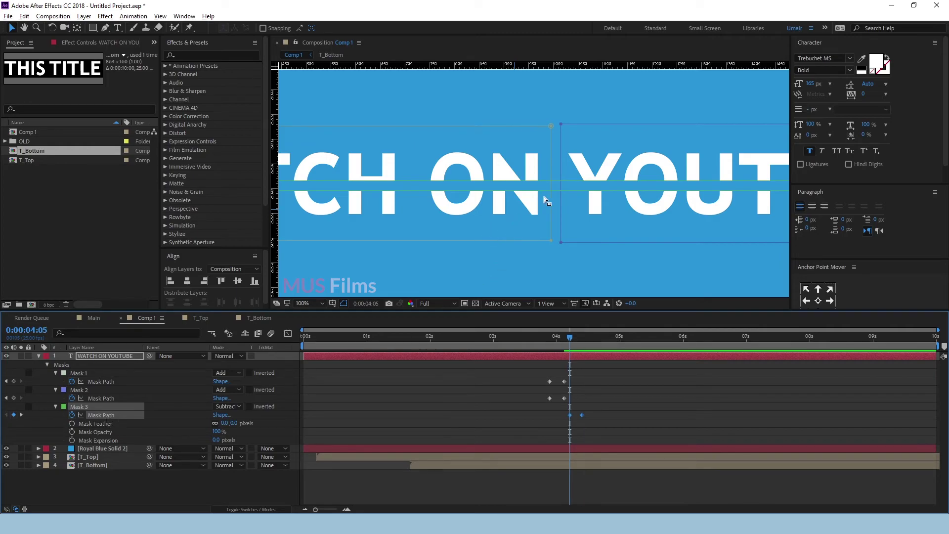
{"action": "left_click", "coordinate": [556, 190]}
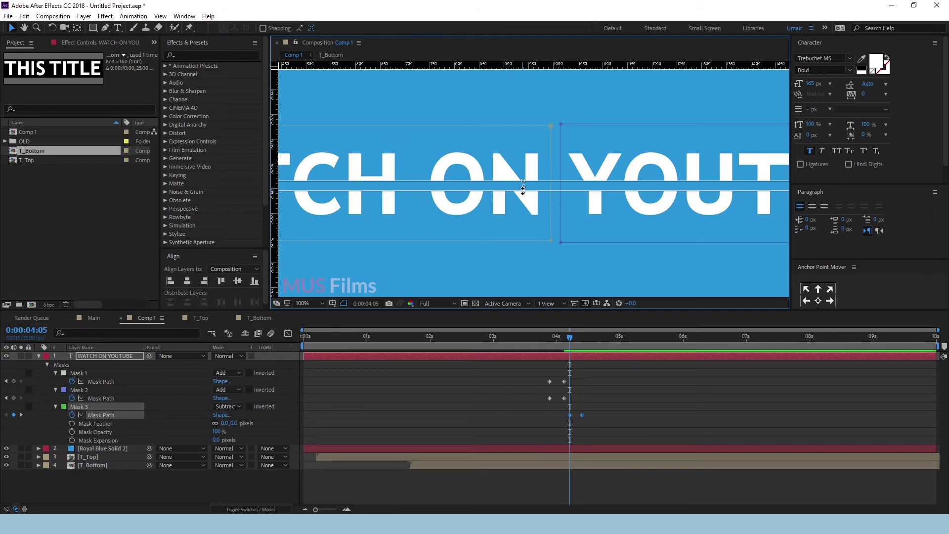
{"action": "left_click_drag", "start_coordinate": [523, 190], "coordinate": [523, 187]}
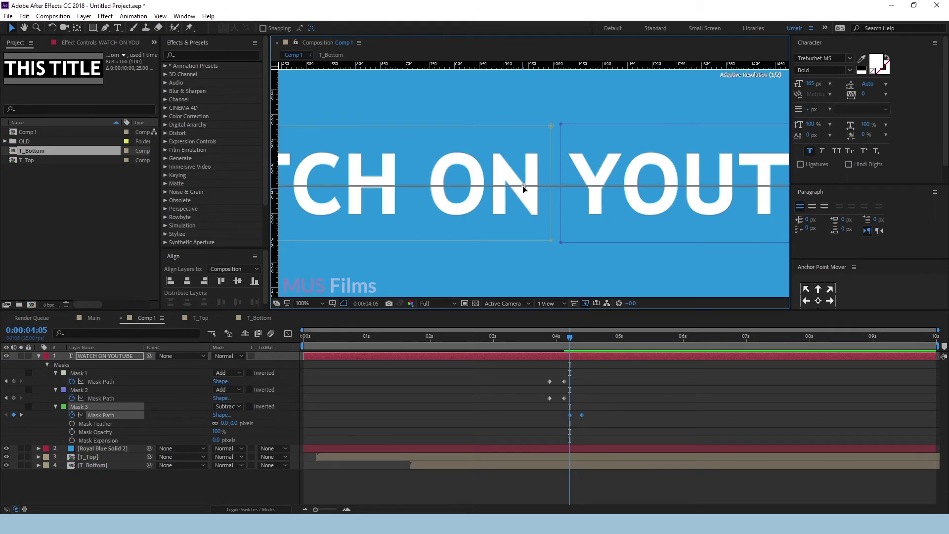
{"action": "left_click_drag", "start_coordinate": [523, 187], "coordinate": [523, 186]}
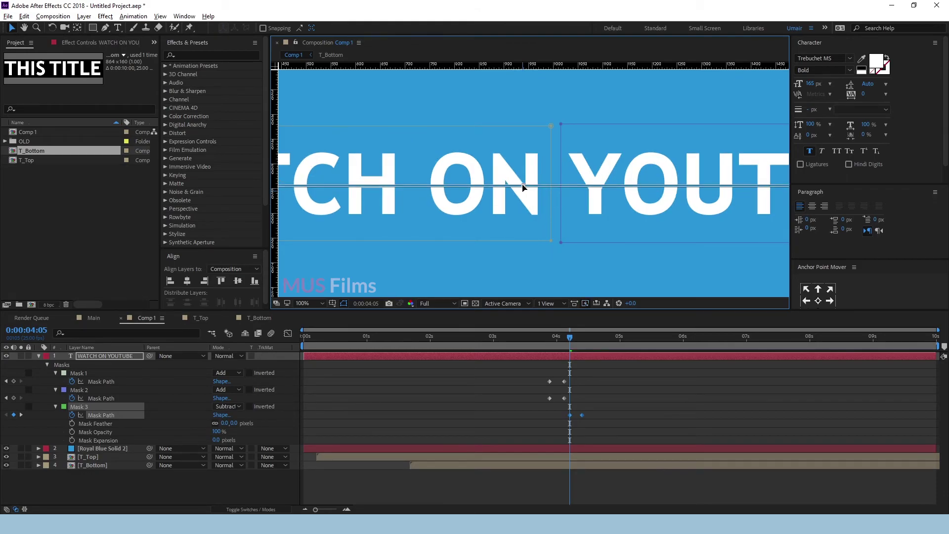
{"action": "left_click", "coordinate": [309, 303]}
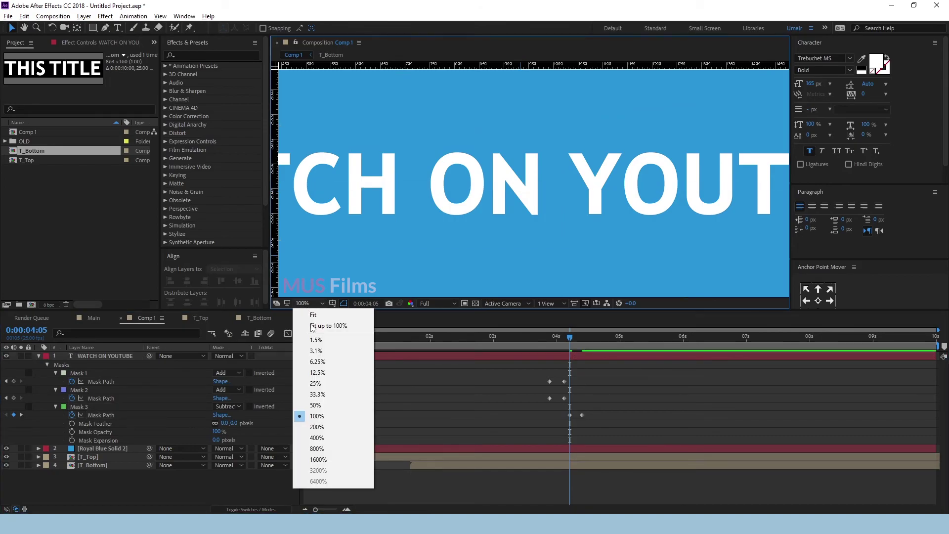
{"action": "left_click", "coordinate": [311, 326]}
Preview the reveal from 3:10, adjust Mask 3's keyframes, and collapse the text layer.
{"action": "left_click", "coordinate": [519, 338]}
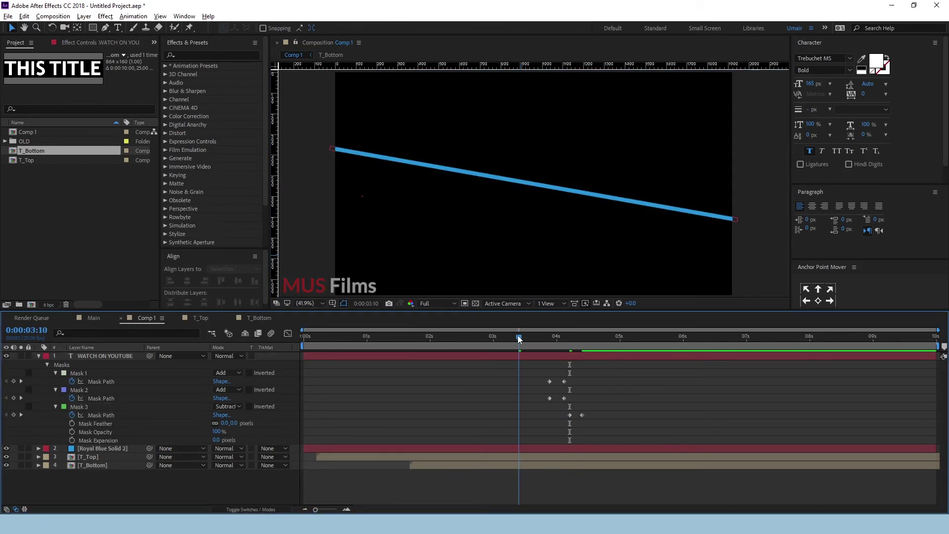
{"action": "key", "text": "space"}
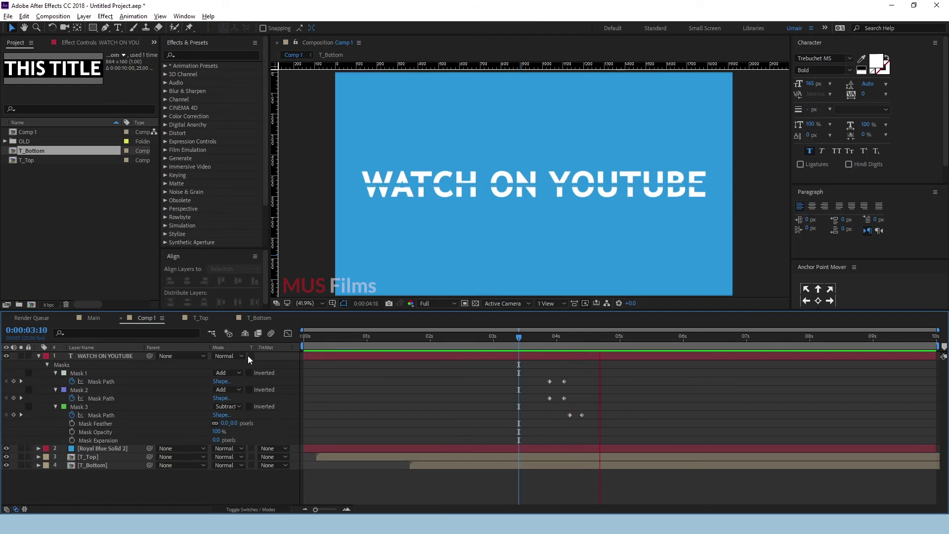
{"action": "key", "text": "space"}
{"action": "left_click", "coordinate": [567, 414]}
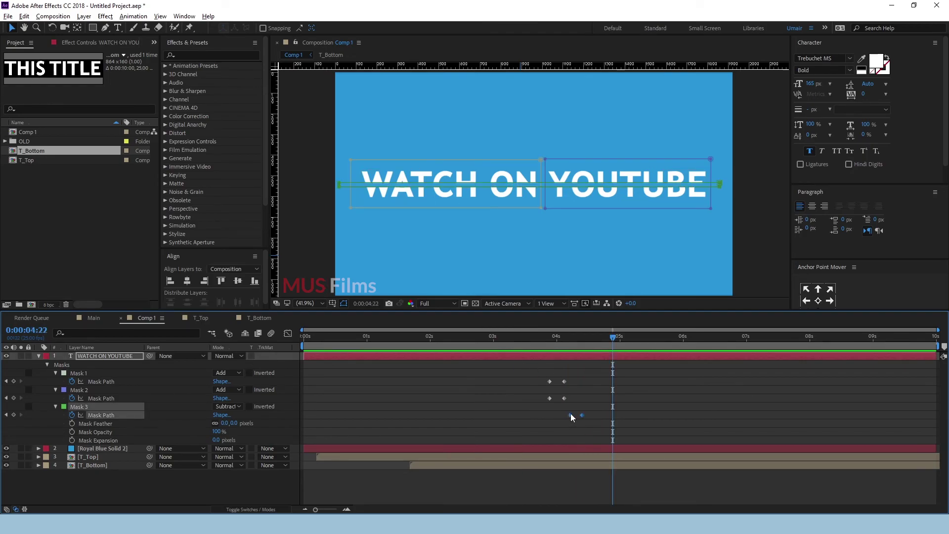
{"action": "left_click", "coordinate": [583, 422]}
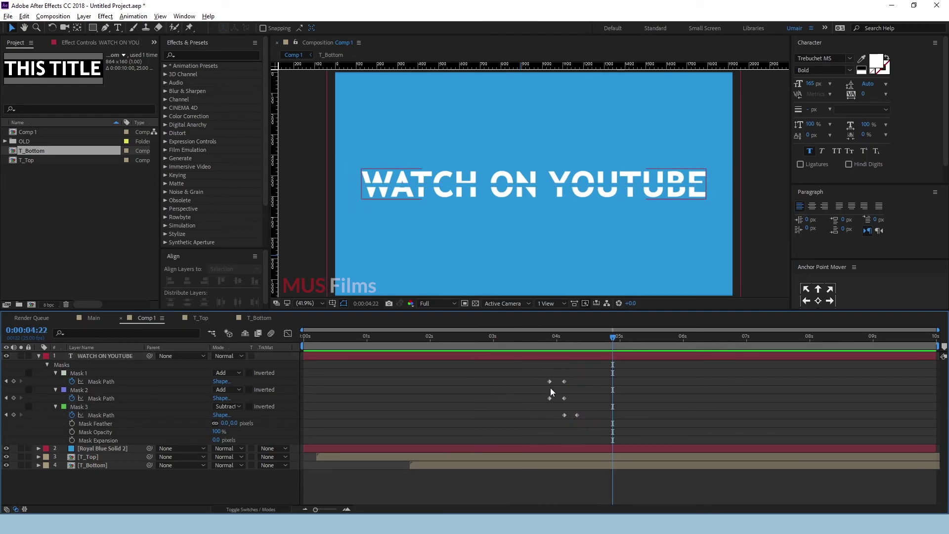
{"action": "left_click", "coordinate": [36, 355]}
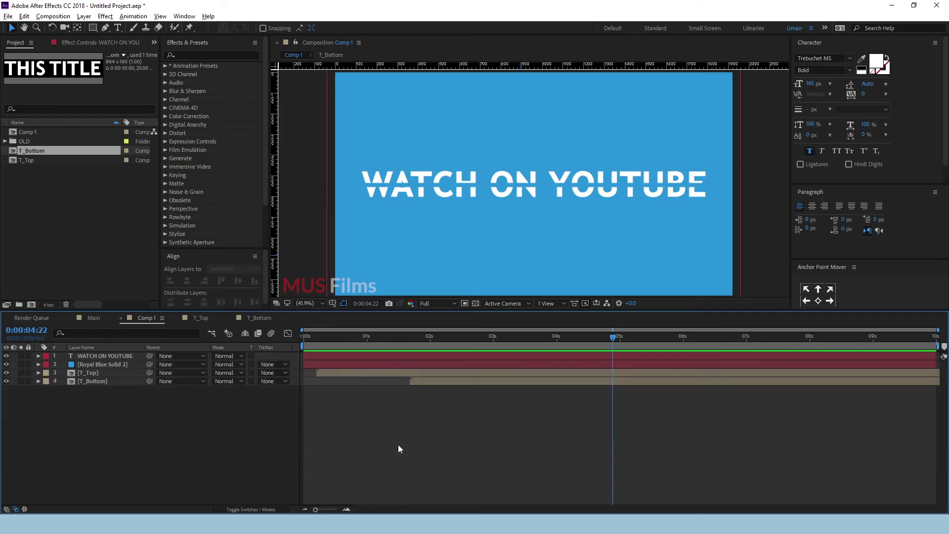
End the work area at 6 seconds and preview the animation from the start.
{"action": "left_click_drag", "start_coordinate": [653, 337], "coordinate": [684, 341]}
{"action": "key", "text": "n"}
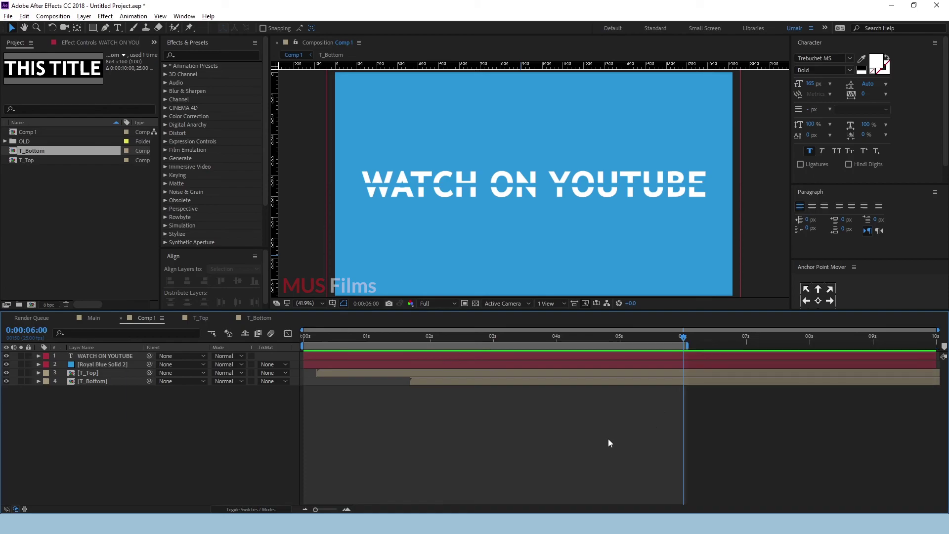
{"action": "key", "text": "space"}
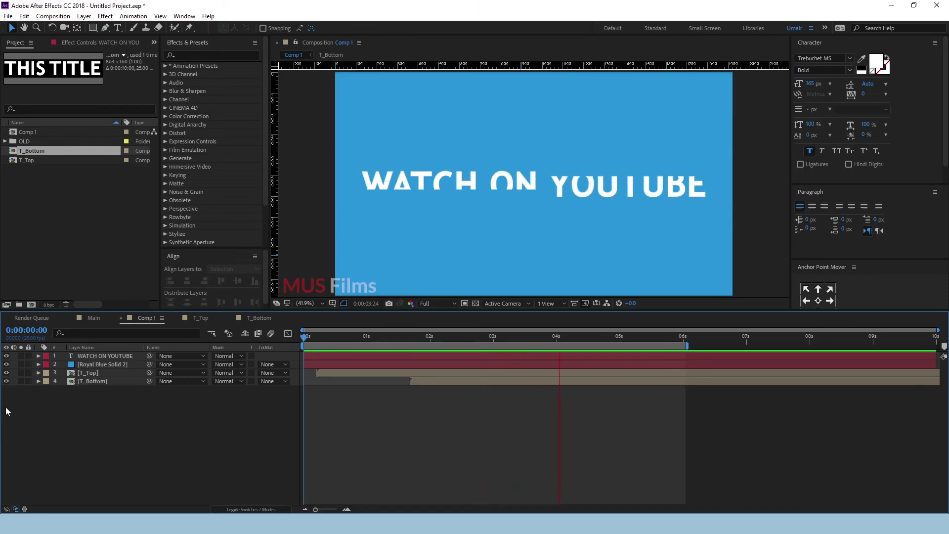
{"action": "key", "text": "ctrl+t"}
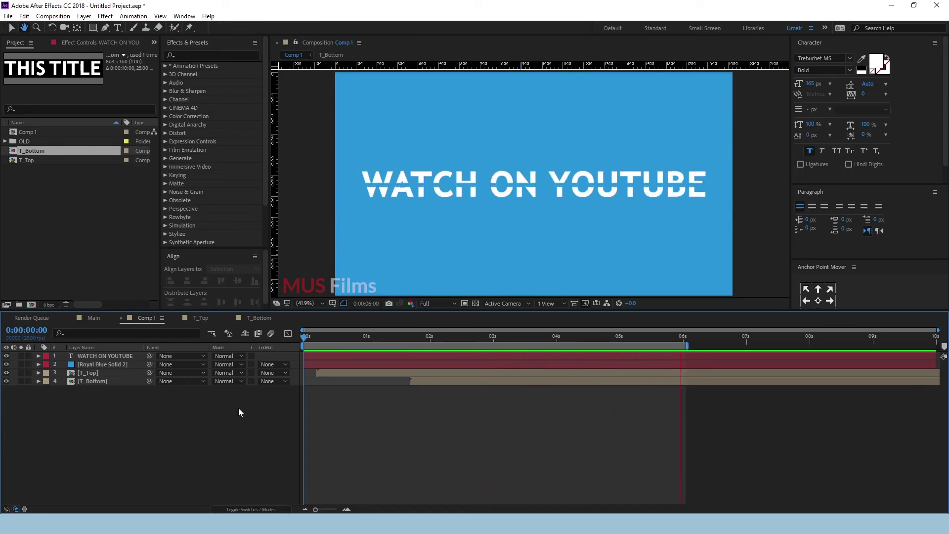
Keyframe the text's Scale at 100% at 4:21 and 103% at 4:24.
{"action": "left_click", "coordinate": [102, 356]}
{"action": "key", "text": "s"}
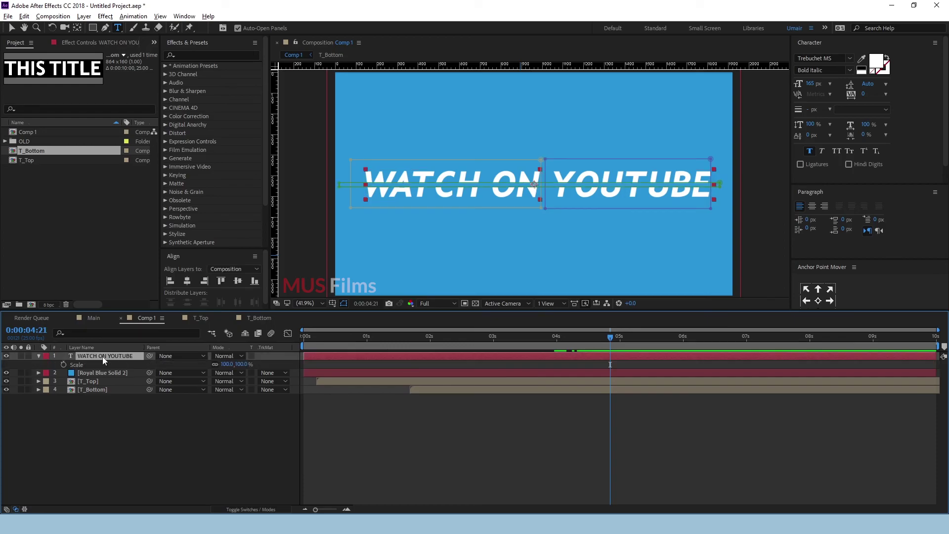
{"action": "left_click", "coordinate": [64, 364]}
{"action": "key", "text": "Page_Down"}
{"action": "key", "text": "Page_Down"}
{"action": "key", "text": "Page_Down"}
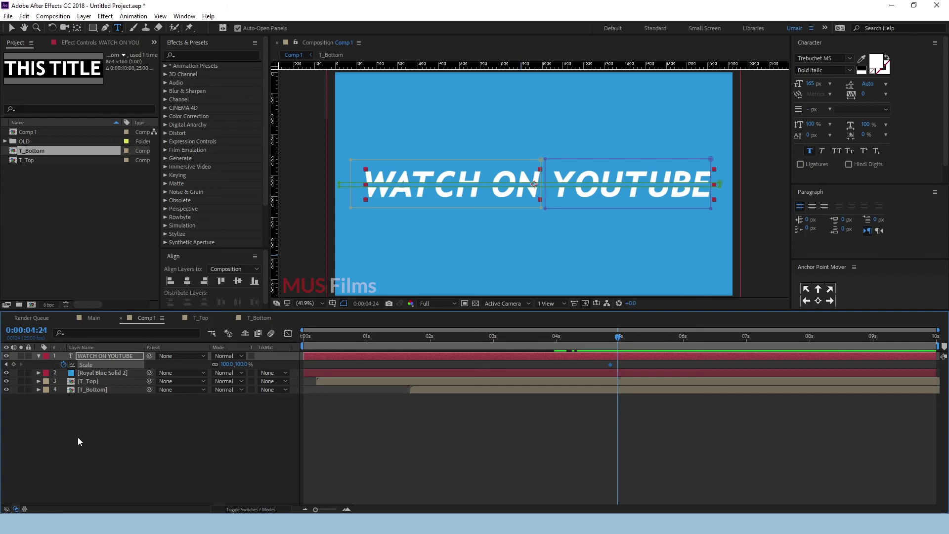
{"action": "key", "text": "Page_Down"}
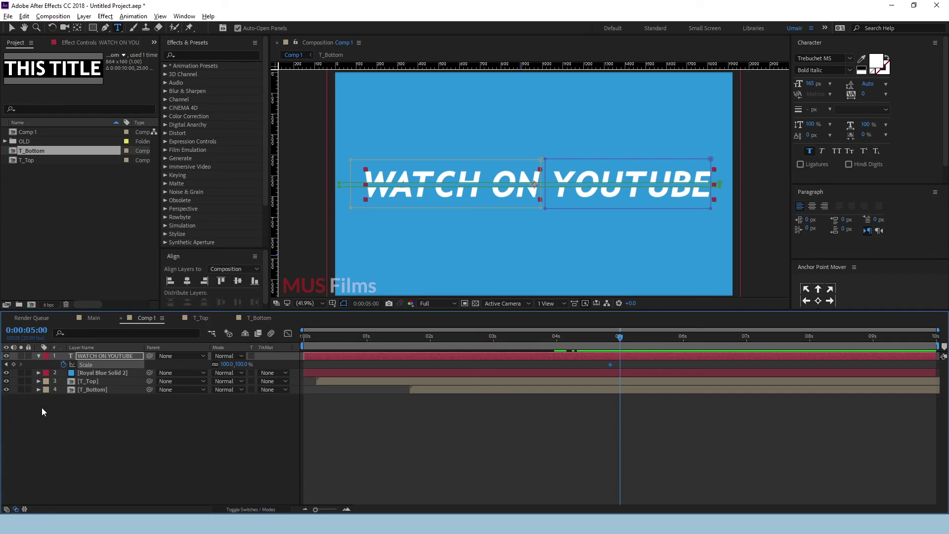
{"action": "key", "text": "Page_Up"}
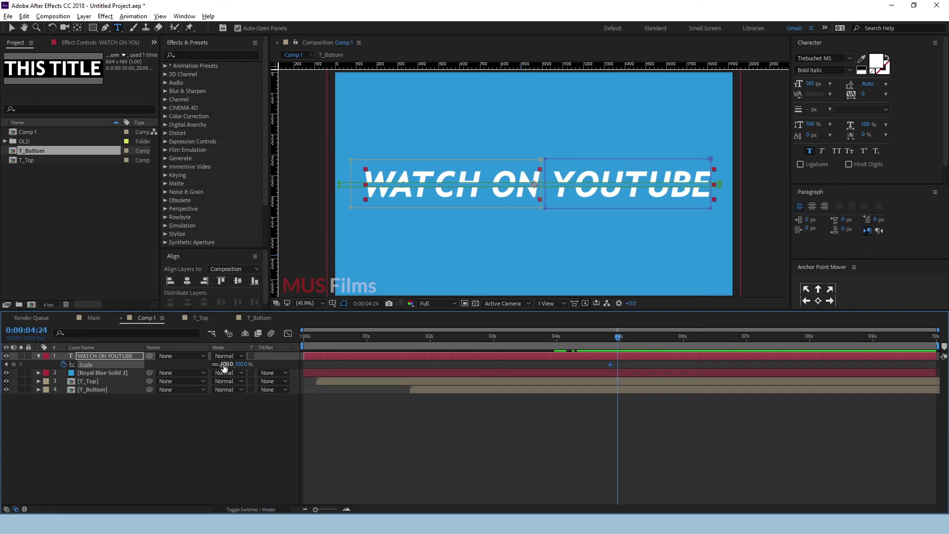
{"action": "left_click", "coordinate": [224, 364]}
{"action": "type", "text": "10"}
{"action": "type", "text": "3"}
{"action": "key", "text": "Return"}
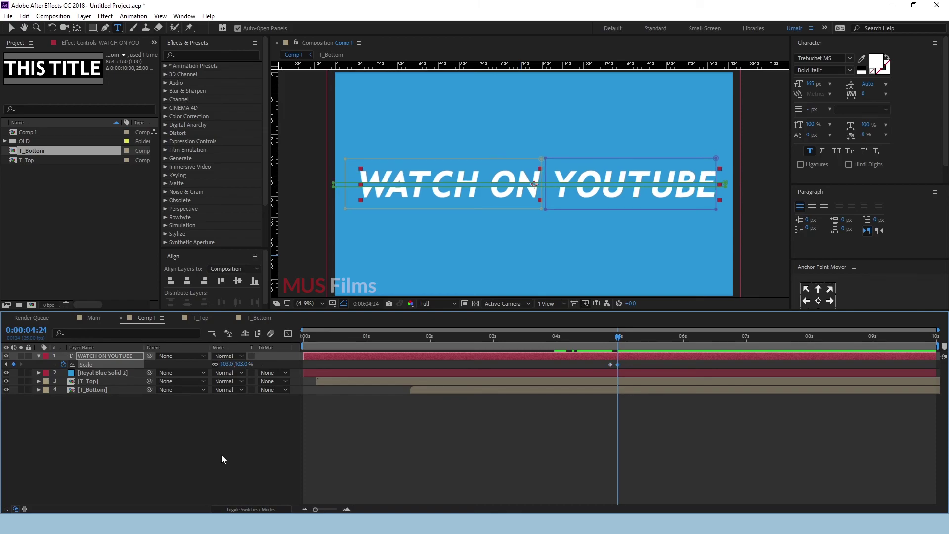
Add a 0% Scale keyframe at 5:05 and preview the text shrinking away.
{"action": "key", "text": "space"}
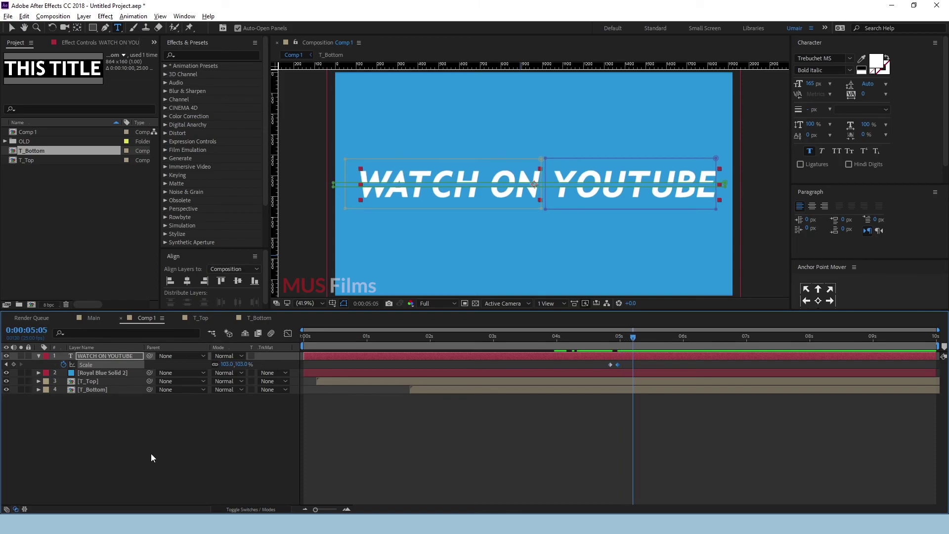
{"action": "left_click", "coordinate": [227, 365]}
{"action": "type", "text": "0"}
{"action": "key", "text": "Return"}
{"action": "left_click", "coordinate": [501, 475]}
{"action": "left_click", "coordinate": [567, 337]}
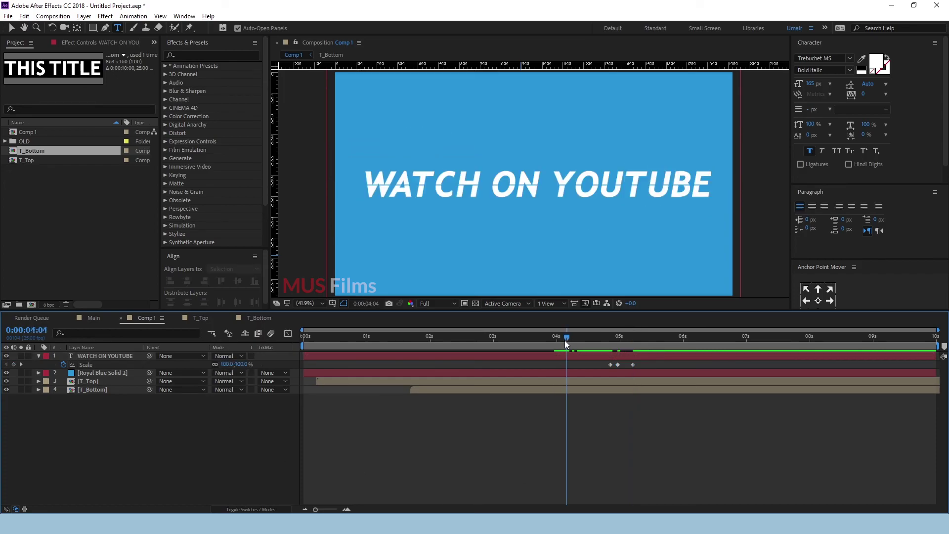
{"action": "key", "text": "space"}
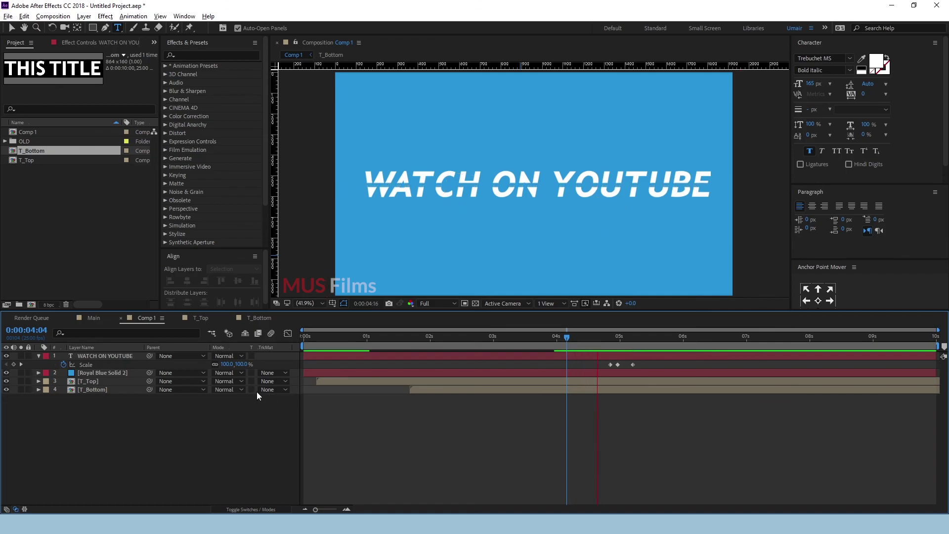
{"action": "left_click_drag", "start_coordinate": [661, 338], "coordinate": [684, 339]}
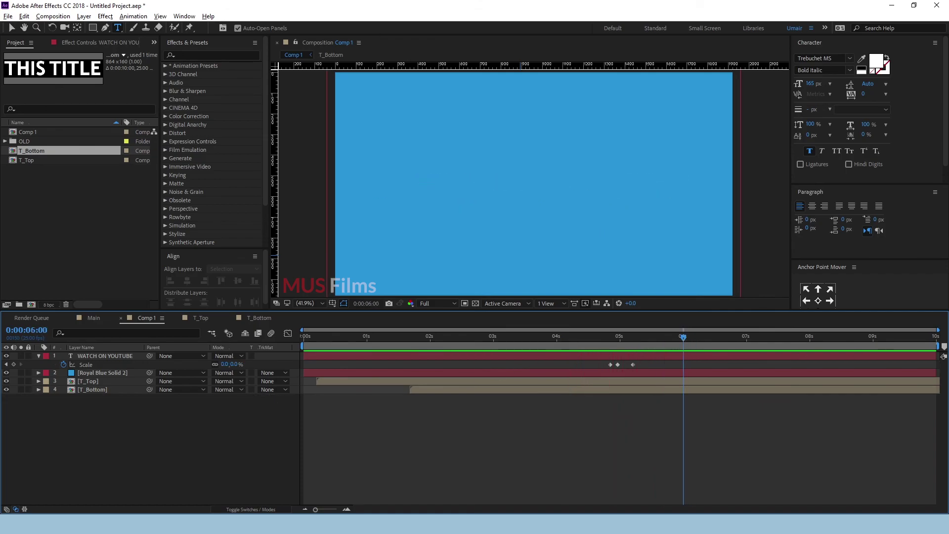
{"action": "key", "text": "n"}
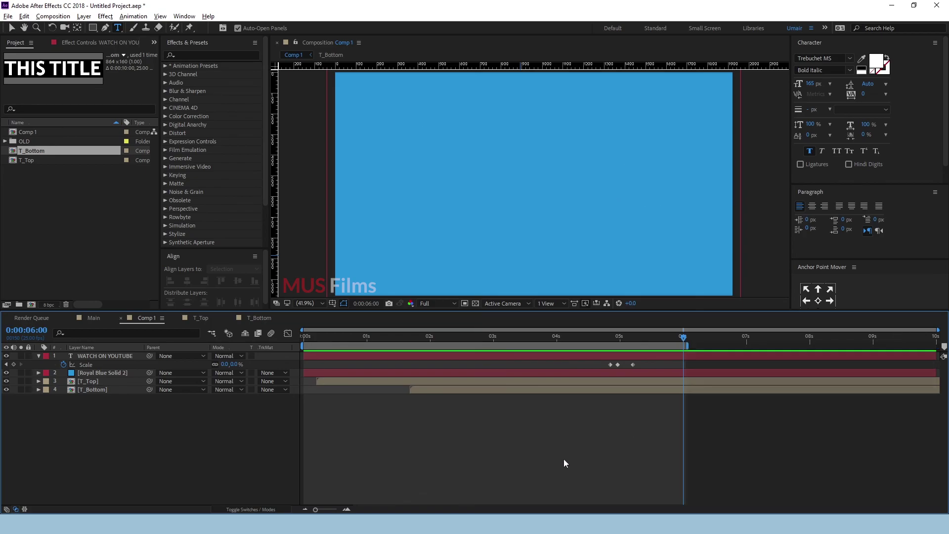
{"action": "key", "text": "Home"}
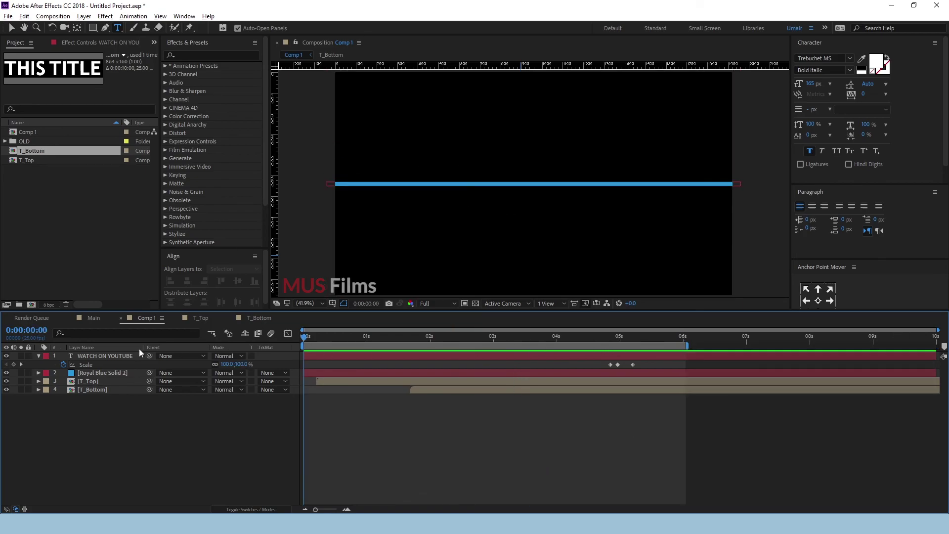
{"action": "key", "text": "space"}
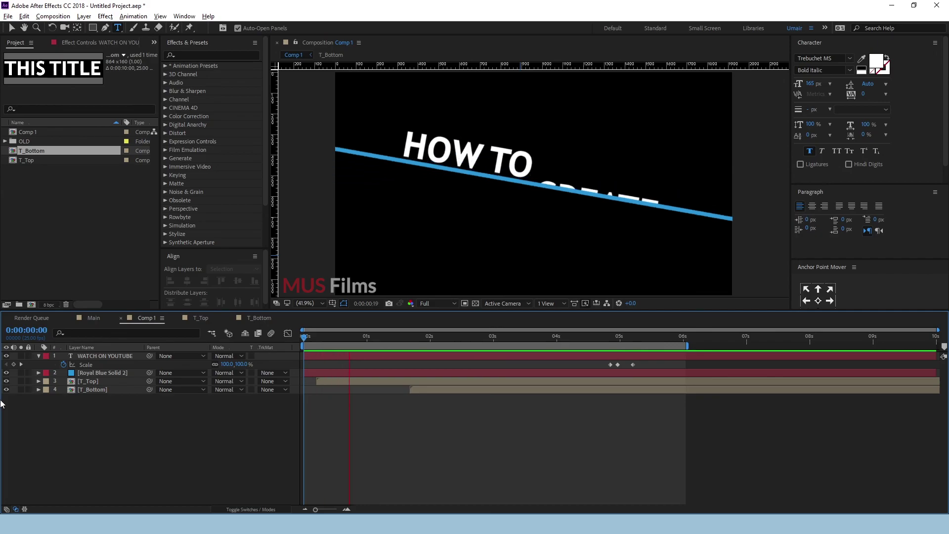